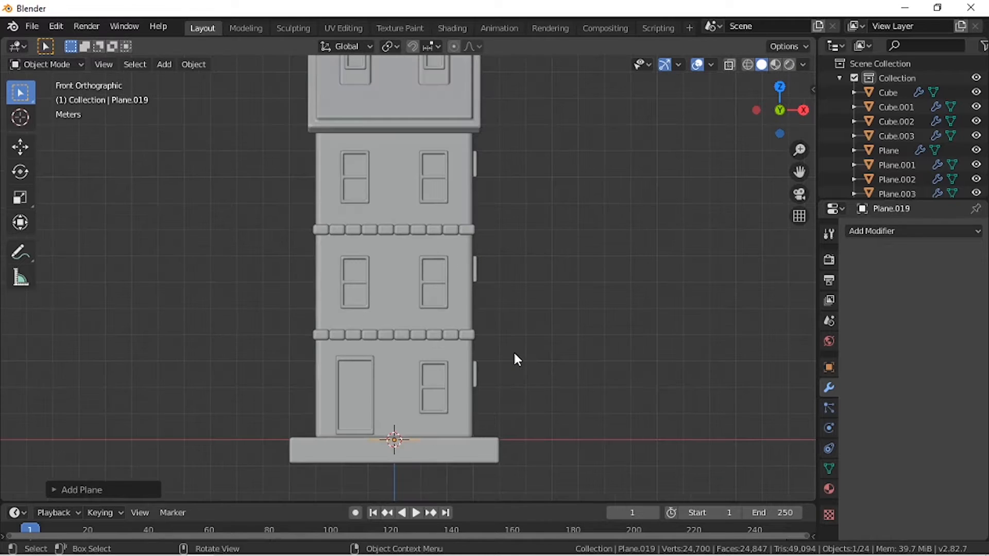
Step: Rotate the new plane 90 degrees upright and move its mesh onto the tower's front wall, about 0.9 m forward and 1.4 m up
{"action": "key", "text": "KP_3"}
{"action": "key", "text": "shift+z"}
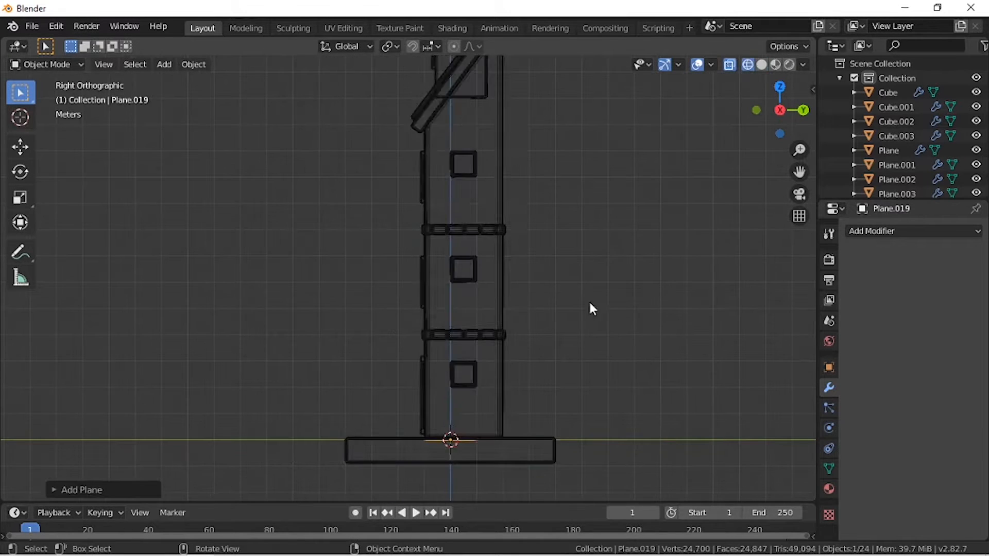
{"action": "scroll", "coordinate": [461, 186], "scroll_direction": "up", "scroll_amount": 5}
{"action": "type", "text": "r"}
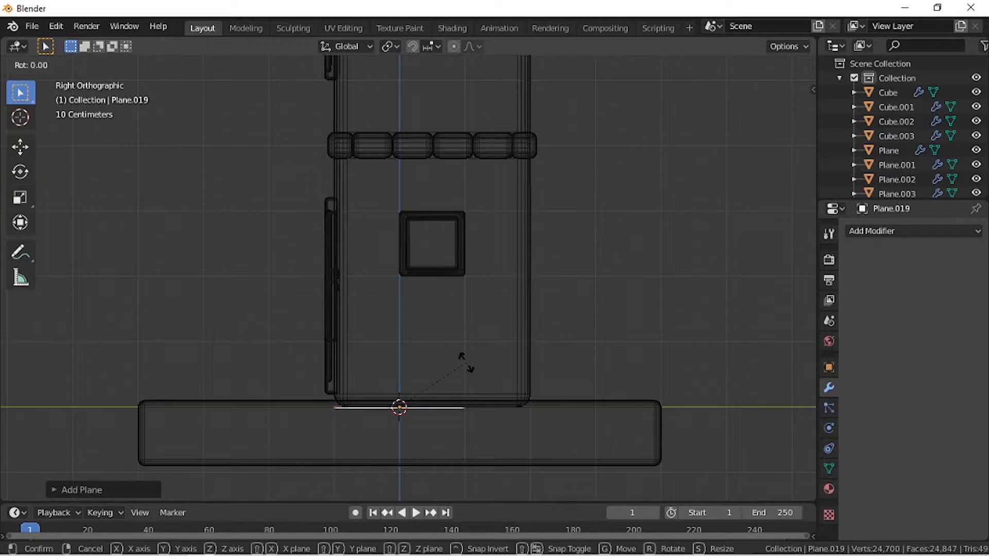
{"action": "type", "text": "90"}
{"action": "key", "text": "Return"}
{"action": "key", "text": "Tab"}
{"action": "key", "text": "g"}
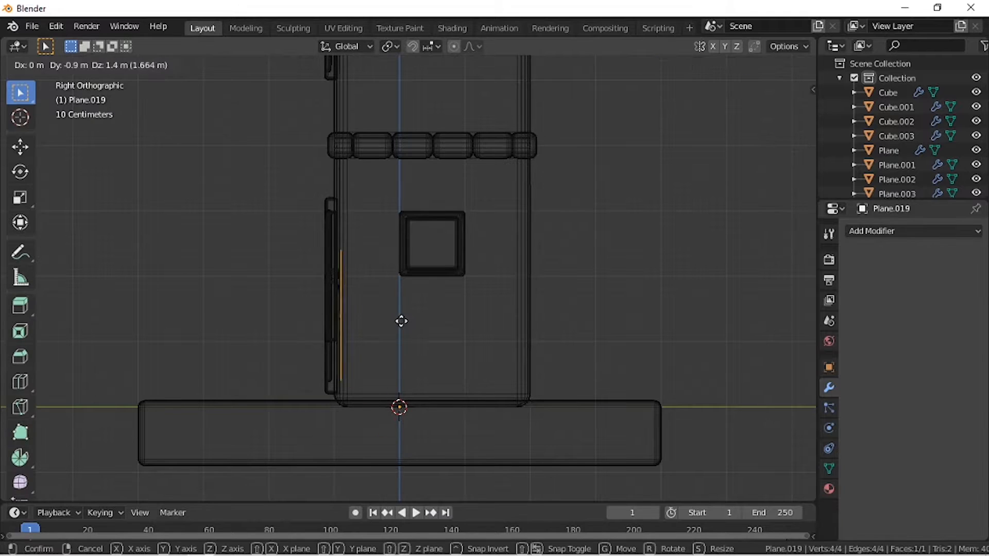
{"action": "left_click", "coordinate": [400, 322]}
Step: Shrink the plane to a small square and move it up between the door and window, just below the lowest ledge
{"action": "key", "text": "KP_1"}
{"action": "key", "text": "s"}
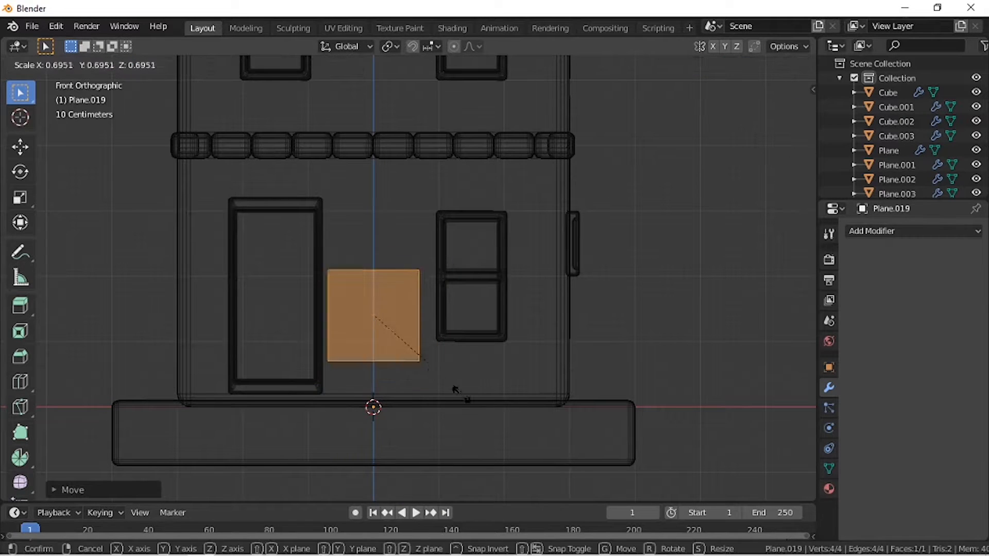
{"action": "left_click", "coordinate": [395, 334]}
{"action": "scroll", "coordinate": [396, 334], "scroll_direction": "up", "scroll_amount": 3}
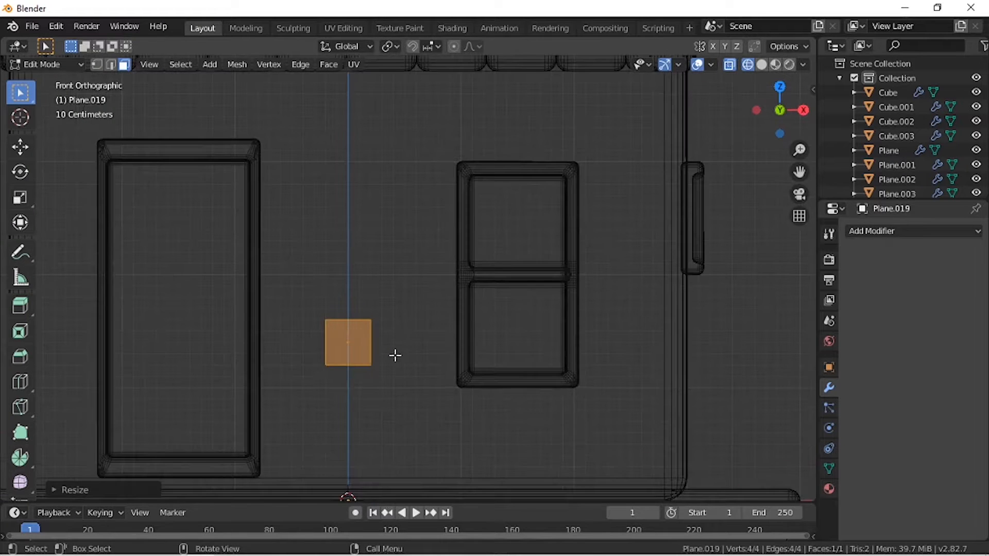
{"action": "scroll", "coordinate": [394, 353], "scroll_direction": "down", "scroll_amount": 1}
{"action": "key", "text": "g"}
{"action": "left_click", "coordinate": [413, 178]}
{"action": "scroll", "coordinate": [428, 225], "scroll_direction": "up", "scroll_amount": 1}
{"action": "middle_click_drag", "start_coordinate": [429, 225], "coordinate": [437, 318], "text": "shift"}
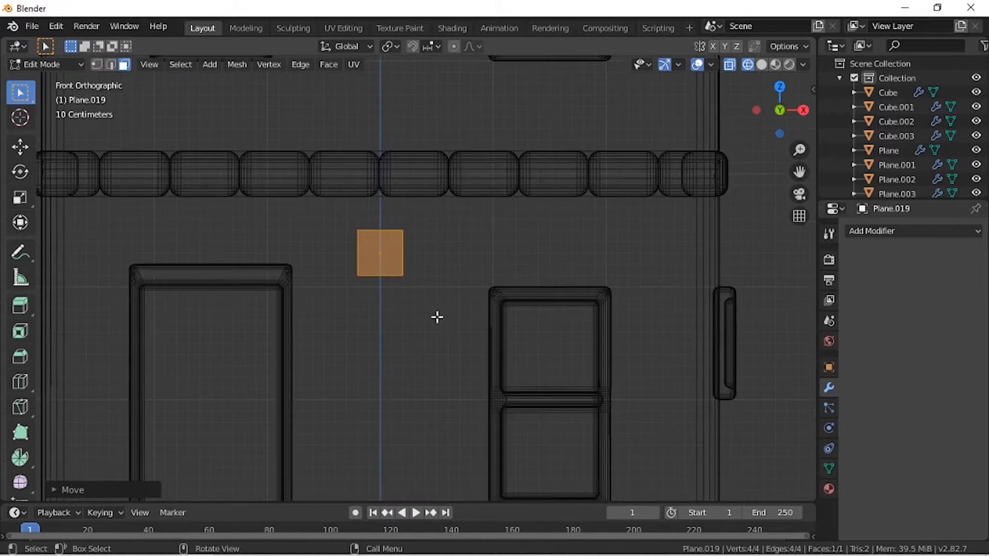
Step: Shrink the square further and stretch it along X into a small brick-shaped rectangle
{"action": "key", "text": "s"}
{"action": "left_click", "coordinate": [478, 376]}
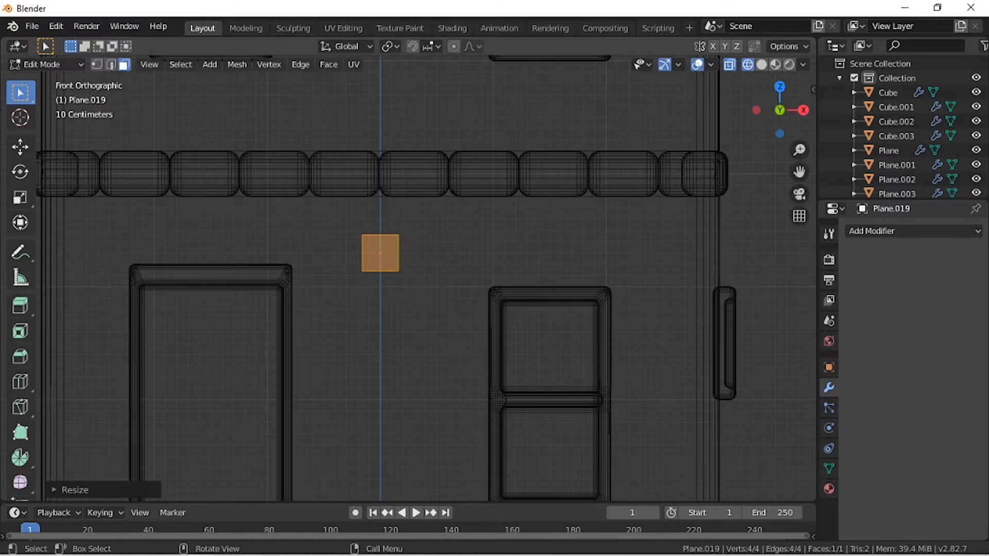
{"action": "key", "text": "s"}
{"action": "key", "text": "x"}
{"action": "left_click", "coordinate": [619, 364]}
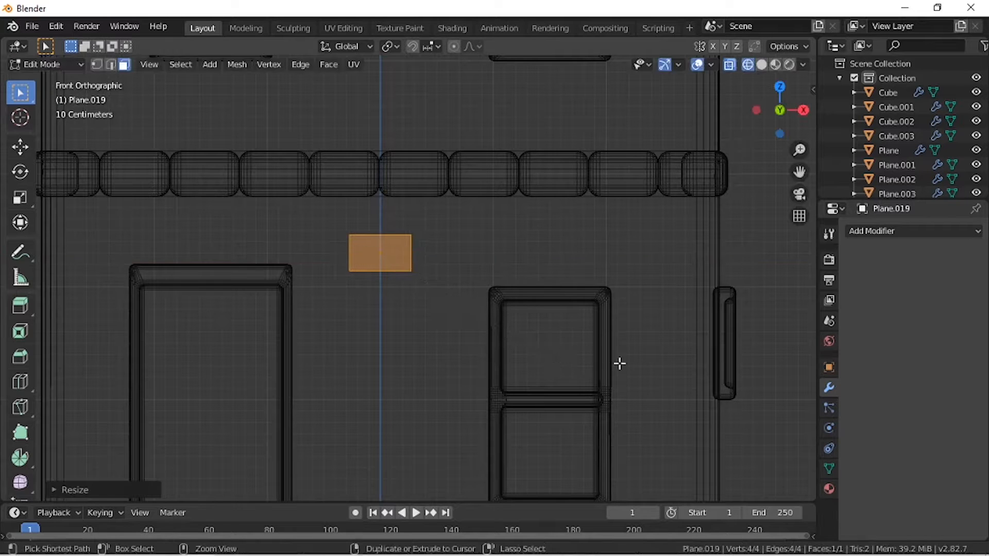
{"action": "key", "text": "s"}
{"action": "left_click", "coordinate": [556, 351]}
Step: Extrude the rectangle outward from the front wall into a solid brick block
{"action": "key", "text": "KP_3"}
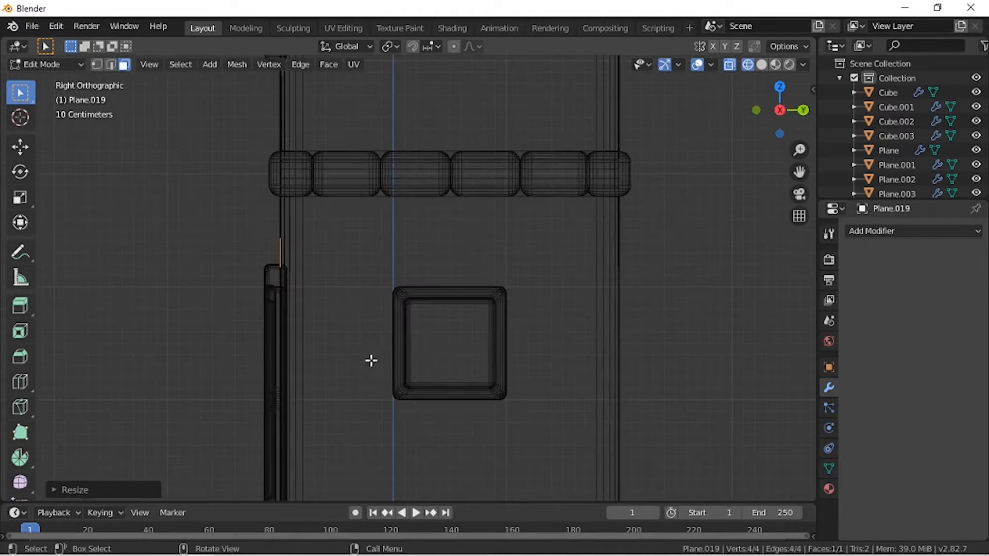
{"action": "key", "text": "e"}
{"action": "left_click", "coordinate": [761, 281]}
Step: Add a Bevel modifier to the brick with 5 segments and a 0.05 m offset, and check it in solid shading
{"action": "left_click", "coordinate": [885, 236]}
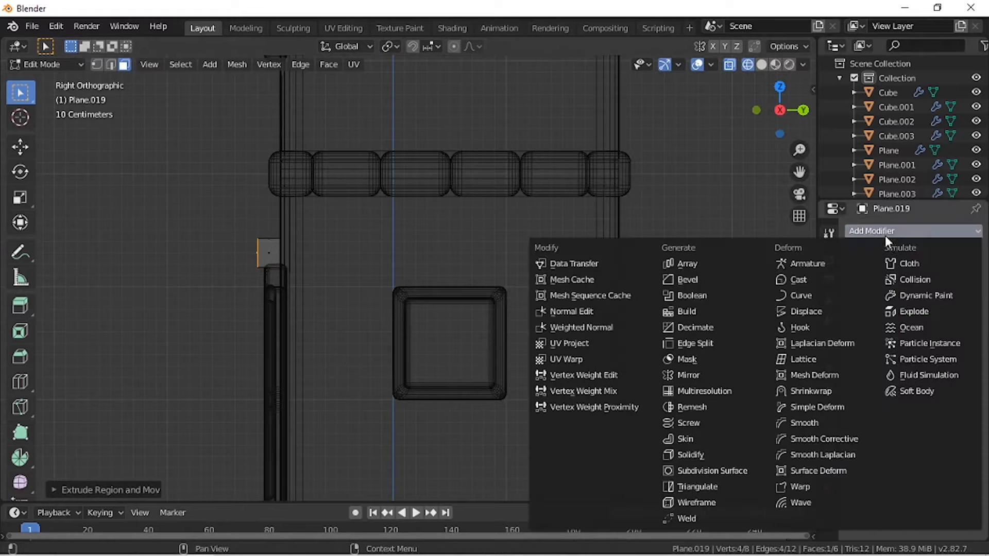
{"action": "left_click", "coordinate": [719, 281]}
{"action": "left_click", "coordinate": [975, 375]}
{"action": "left_click", "coordinate": [975, 375]}
{"action": "left_click", "coordinate": [975, 374]}
{"action": "left_click", "coordinate": [975, 375]}
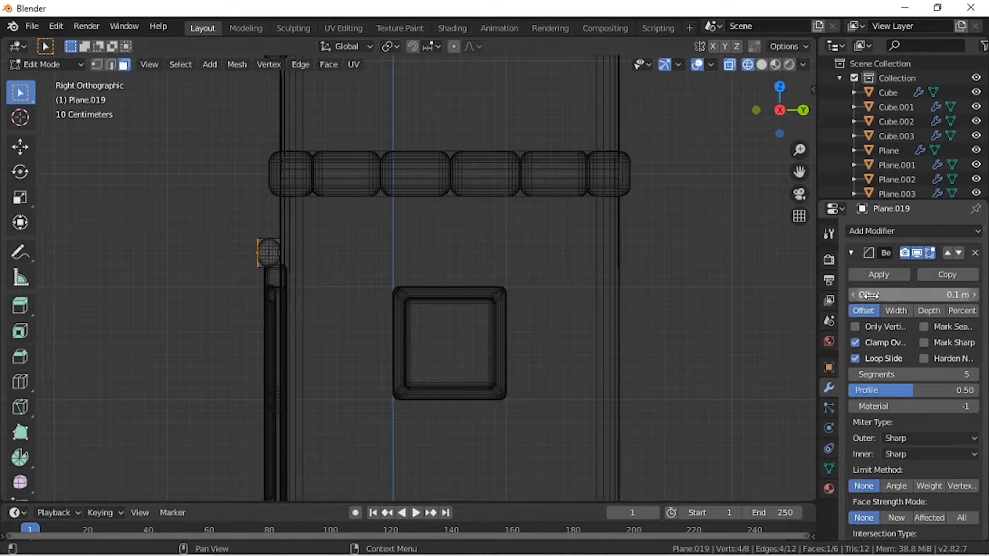
{"action": "left_click", "coordinate": [854, 294]}
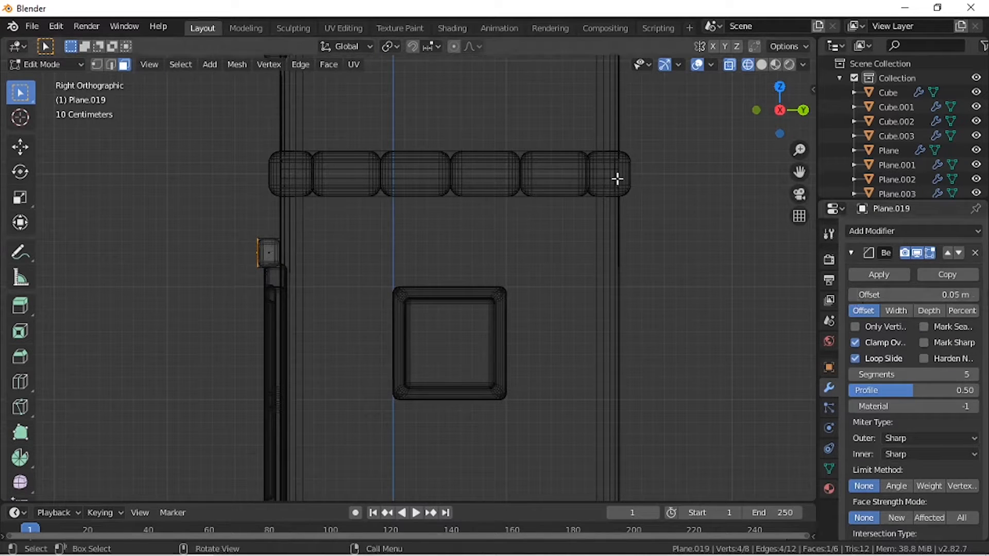
{"action": "key", "text": "KP_1"}
{"action": "key", "text": "Tab"}
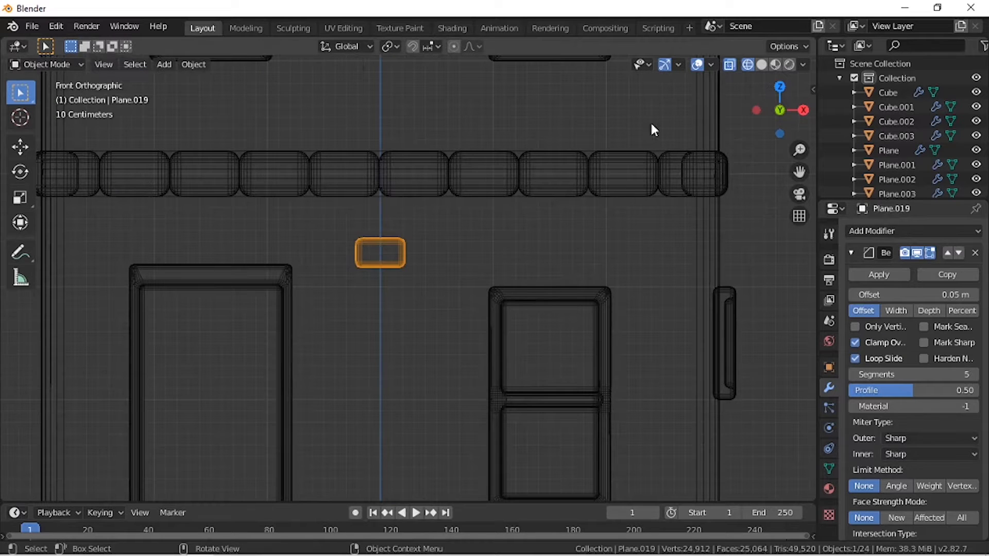
{"action": "left_click", "coordinate": [761, 64]}
{"action": "mouse_move", "coordinate": [514, 255]}
{"action": "middle_mouse_down"}
{"action": "mouse_move", "coordinate": [424, 304]}
{"action": "mouse_move", "coordinate": [457, 287]}
{"action": "middle_mouse_up"}
{"action": "key", "text": "KP_1"}
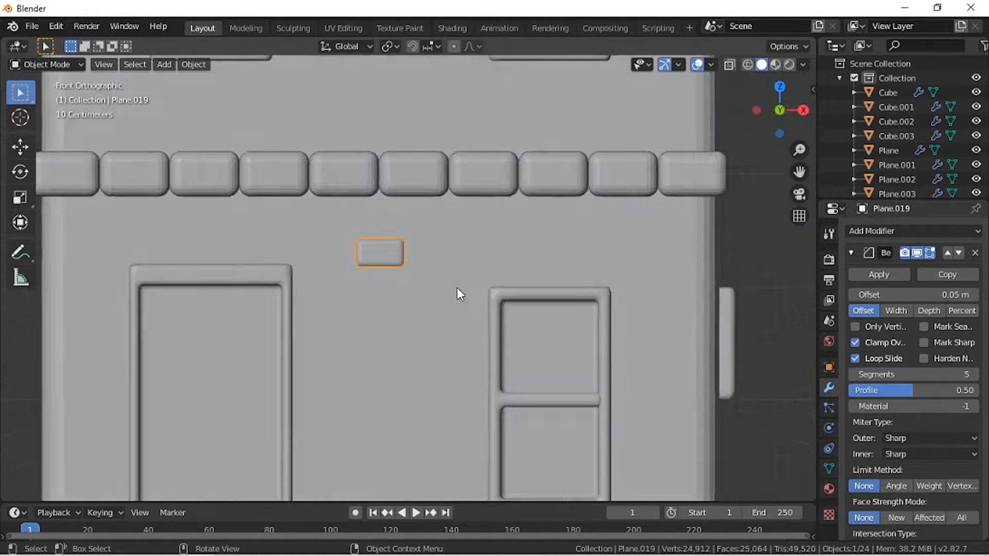
{"action": "key", "text": "KP_3"}
{"action": "key", "text": "g"}
{"action": "key", "text": "x"}
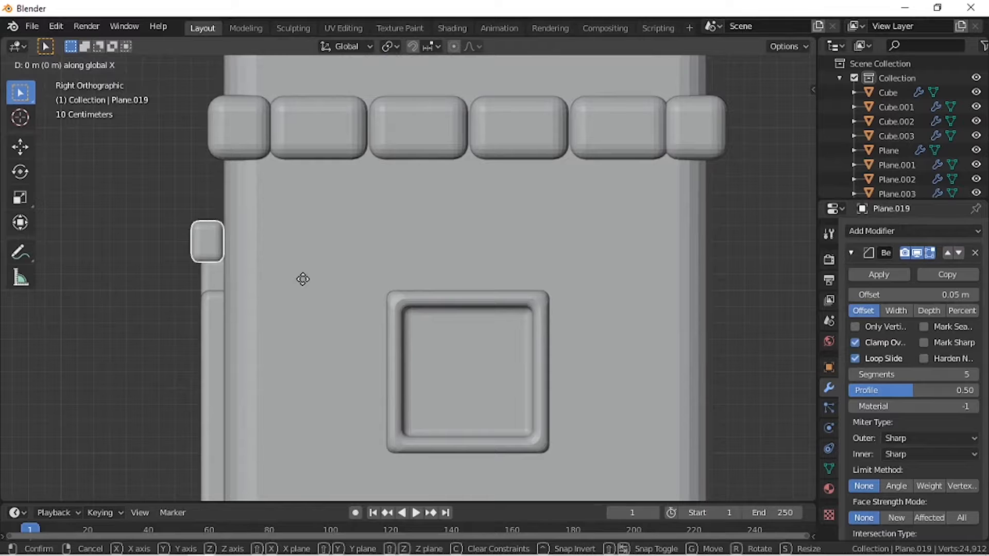
{"action": "key", "text": "Escape"}
Step: Select the brick's whole mesh and move it about 0.1 m along Y so it sits partly inside the front wall
{"action": "scroll", "coordinate": [697, 177], "scroll_direction": "down", "scroll_amount": 4}
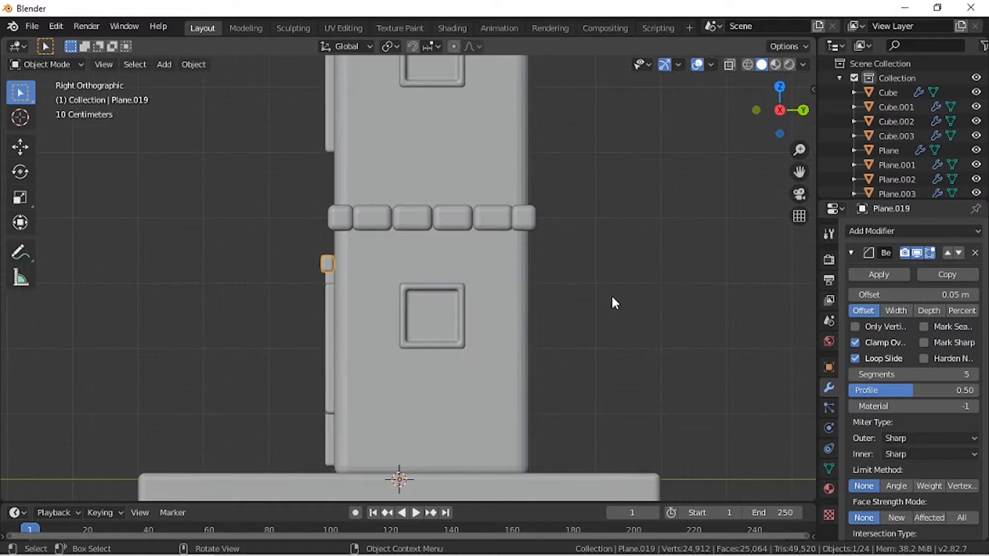
{"action": "scroll", "coordinate": [613, 303], "scroll_direction": "up", "scroll_amount": 5}
{"action": "left_click", "coordinate": [748, 64]}
{"action": "scroll", "coordinate": [457, 265], "scroll_direction": "up", "scroll_amount": 1}
{"action": "key", "text": "Tab"}
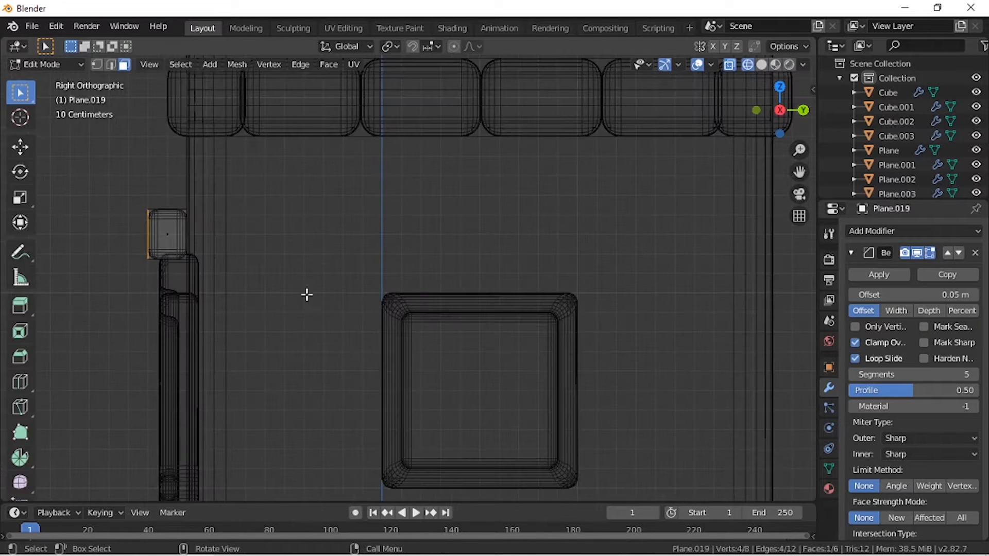
{"action": "key", "text": "g"}
{"action": "key", "text": "Escape"}
{"action": "key", "text": "Tab"}
{"action": "key", "text": "Tab"}
{"action": "key", "text": "a"}
{"action": "key", "text": "g"}
{"action": "key", "text": "x"}
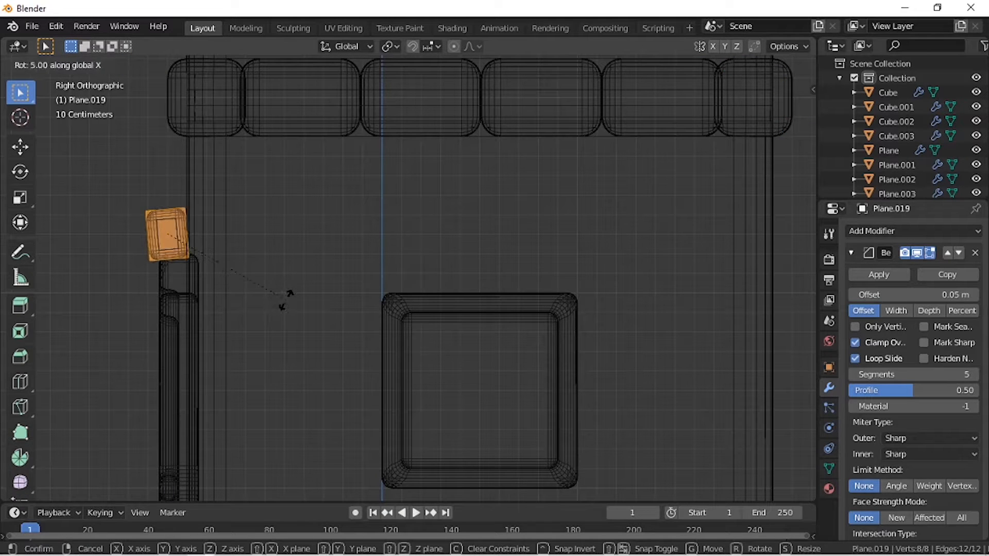
{"action": "key", "text": "Escape"}
{"action": "key", "text": "g"}
{"action": "key", "text": "x"}
{"action": "key", "text": "y"}
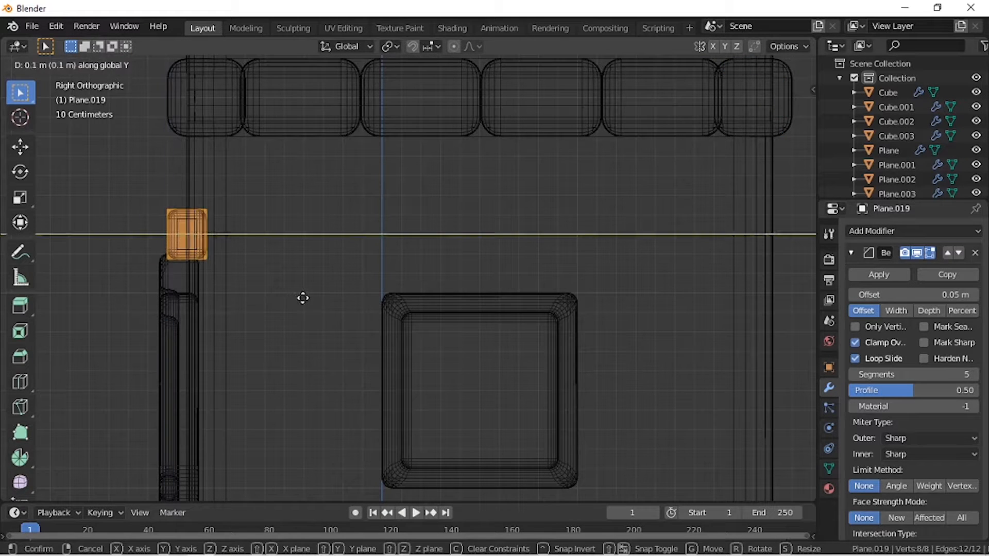
{"action": "left_click", "coordinate": [303, 298]}
Step: Duplicate the brick to the tower's front corner beside the window, just below the ledge, and fine-tune its alignment with the wall edge
{"action": "key", "text": "KP_1"}
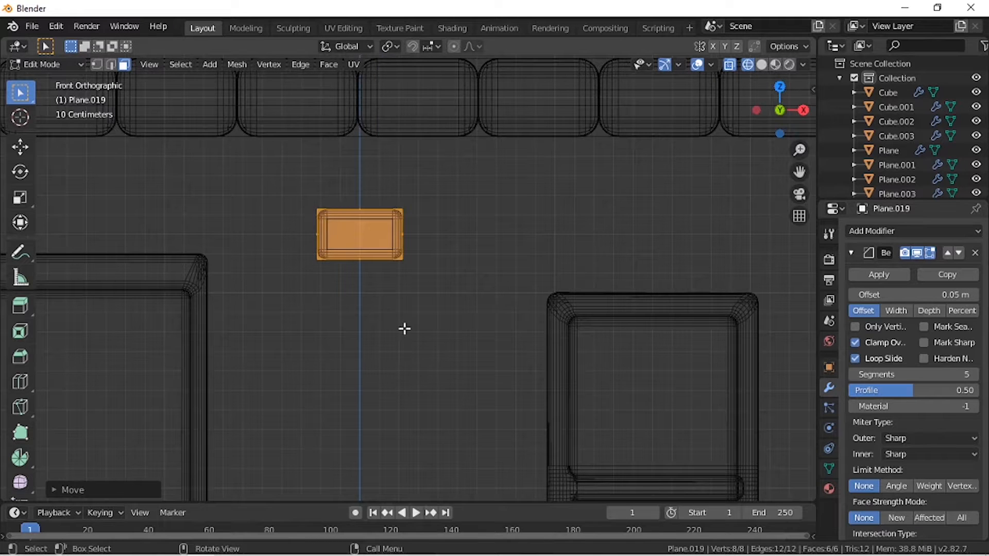
{"action": "scroll", "coordinate": [453, 335], "scroll_direction": "down", "scroll_amount": 4}
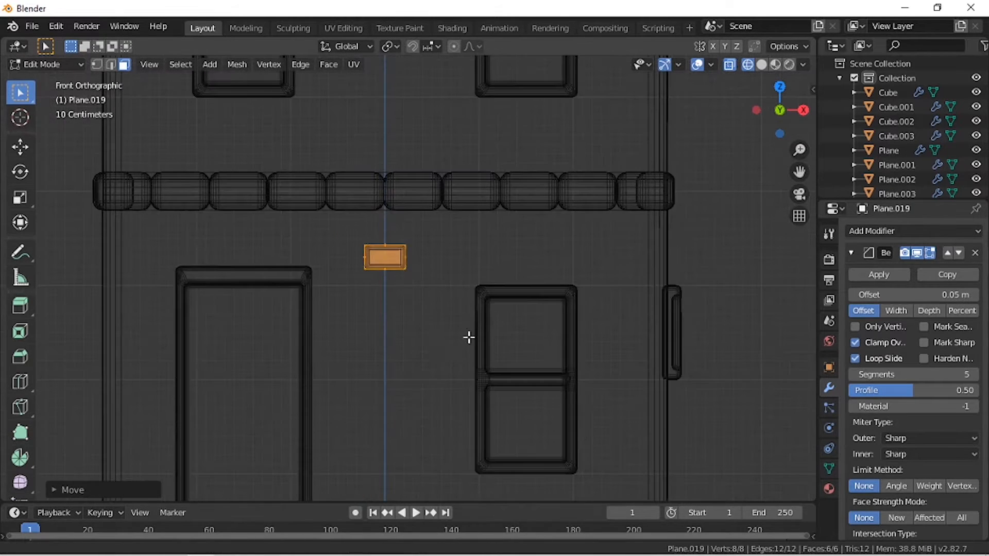
{"action": "middle_click_drag", "start_coordinate": [468, 337], "coordinate": [371, 264], "text": "shift"}
{"action": "key", "text": "shift+d"}
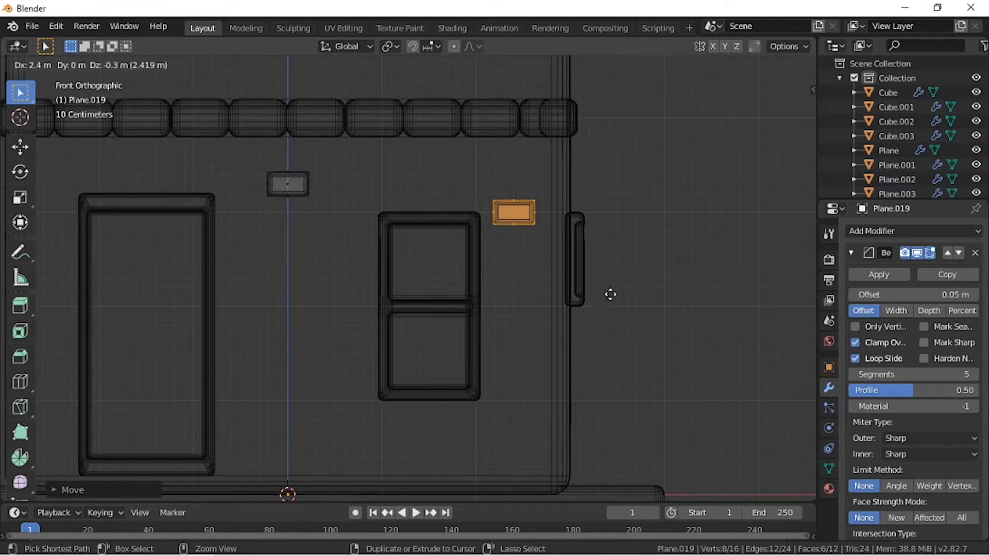
{"action": "left_click", "coordinate": [642, 240]}
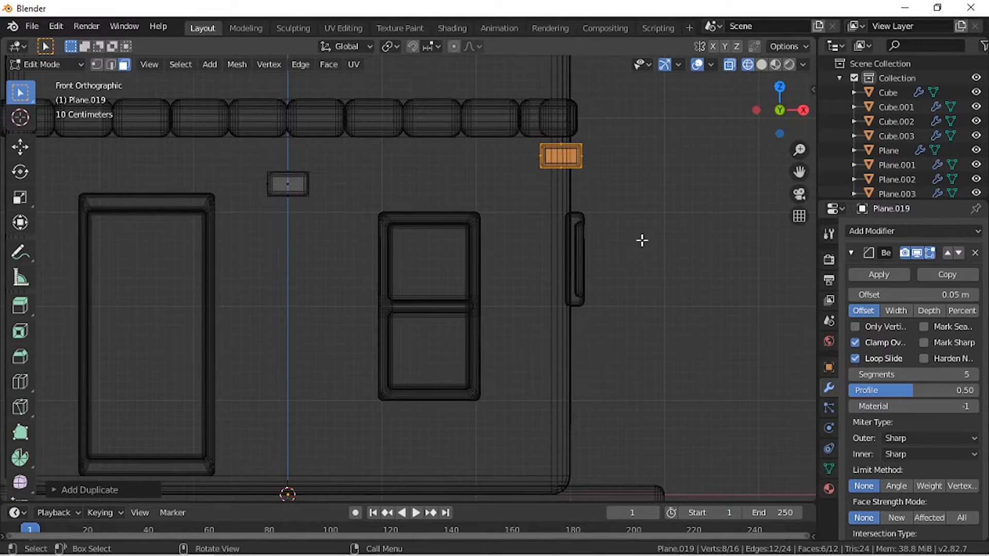
{"action": "scroll", "coordinate": [642, 240], "scroll_direction": "up", "scroll_amount": 3}
{"action": "key", "text": "g"}
{"action": "key", "text": "x"}
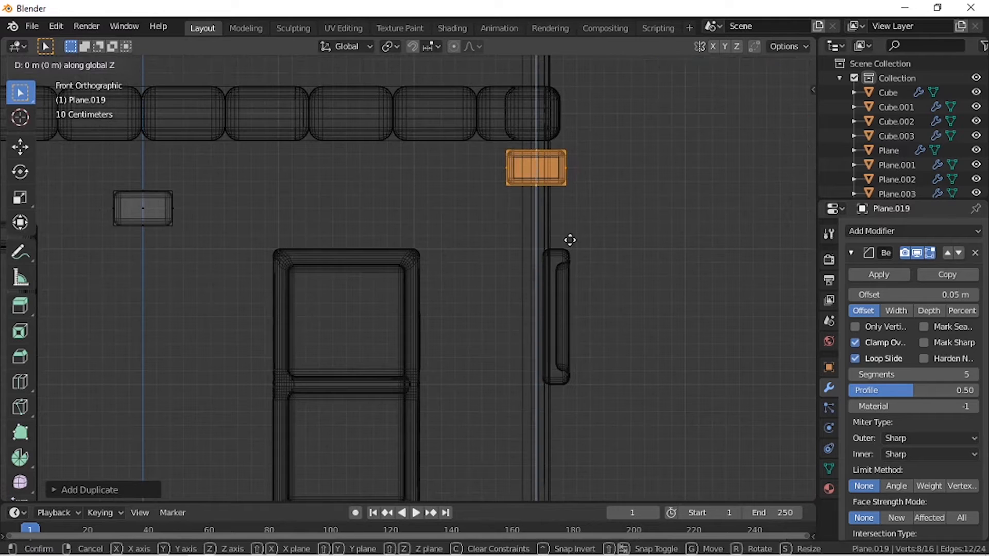
{"action": "left_click", "coordinate": [564, 239]}
{"action": "scroll", "coordinate": [571, 273], "scroll_direction": "down", "scroll_amount": 2}
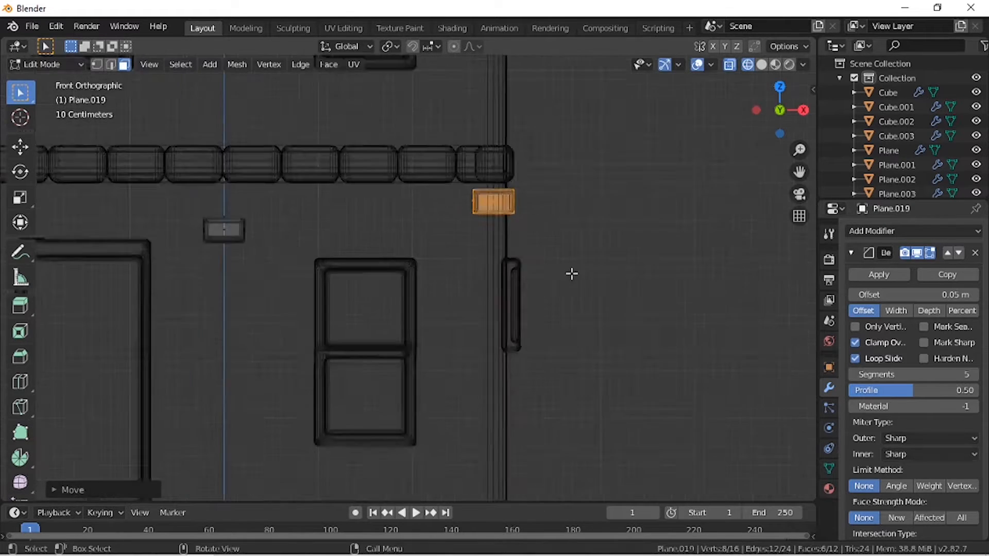
Step: Duplicate the corner brick three times down the wall edge: directly beneath it, at the window's upper half, and near the base
{"action": "key", "text": "shift+d"}
{"action": "left_click", "coordinate": [551, 286], "text": "ctrl"}
{"action": "middle_click_drag", "start_coordinate": [550, 287], "coordinate": [523, 243], "text": "shift"}
{"action": "key", "text": "shift+d"}
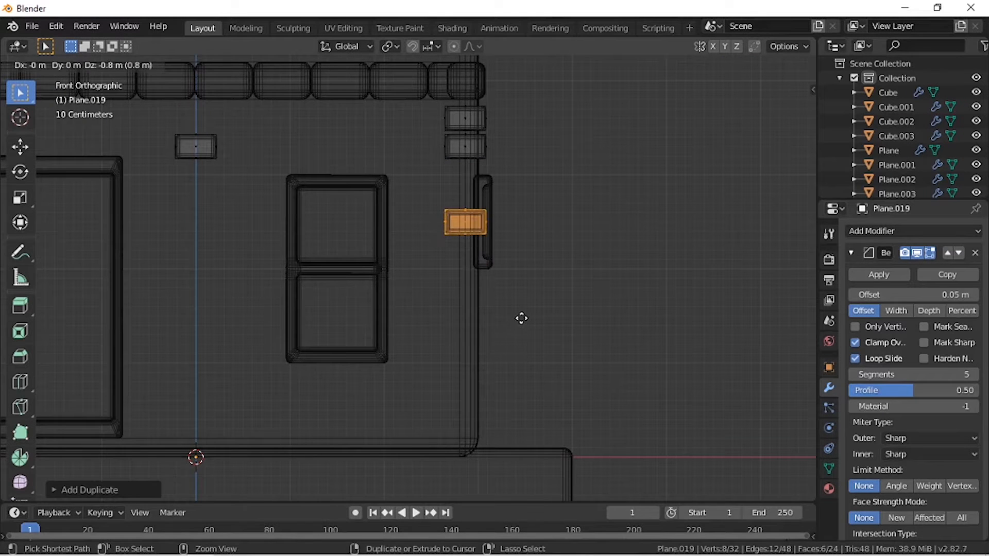
{"action": "left_click", "coordinate": [522, 319]}
{"action": "key", "text": "shift+z"}
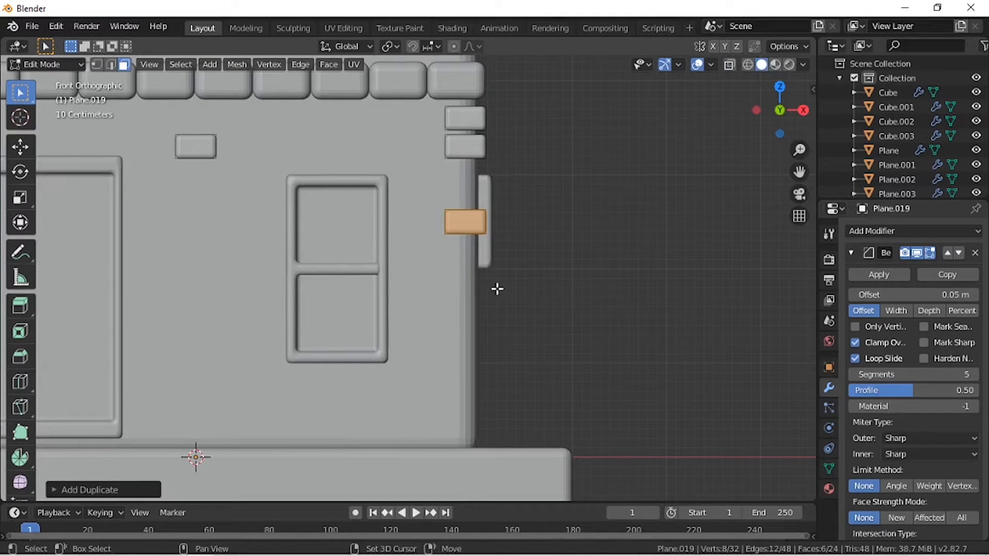
{"action": "key", "text": "shift+d"}
{"action": "left_click", "coordinate": [489, 458]}
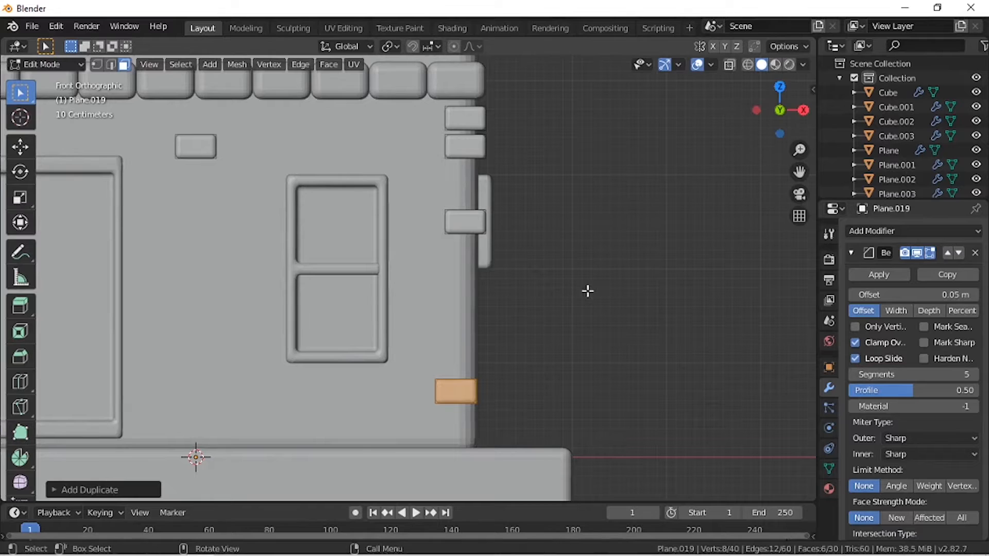
Step: Select all four corner bricks together and nudge them slightly along X against the wall edge
{"action": "middle_click_drag", "start_coordinate": [588, 291], "coordinate": [521, 321]}
{"action": "left_click", "coordinate": [746, 64]}
{"action": "left_click_drag", "start_coordinate": [424, 89], "coordinate": [580, 434]}
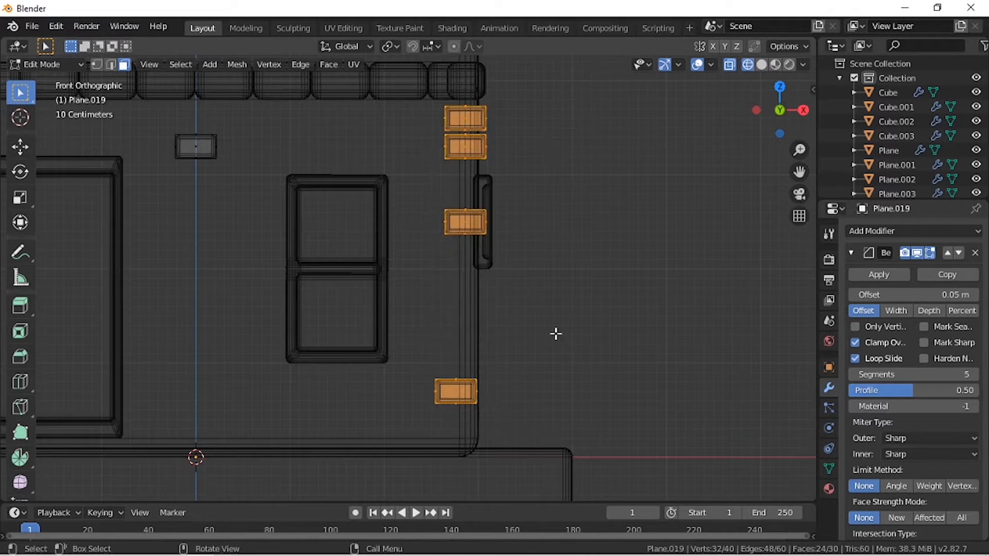
{"action": "scroll", "coordinate": [541, 321], "scroll_direction": "up", "scroll_amount": 2}
{"action": "key", "text": "g"}
{"action": "key", "text": "x"}
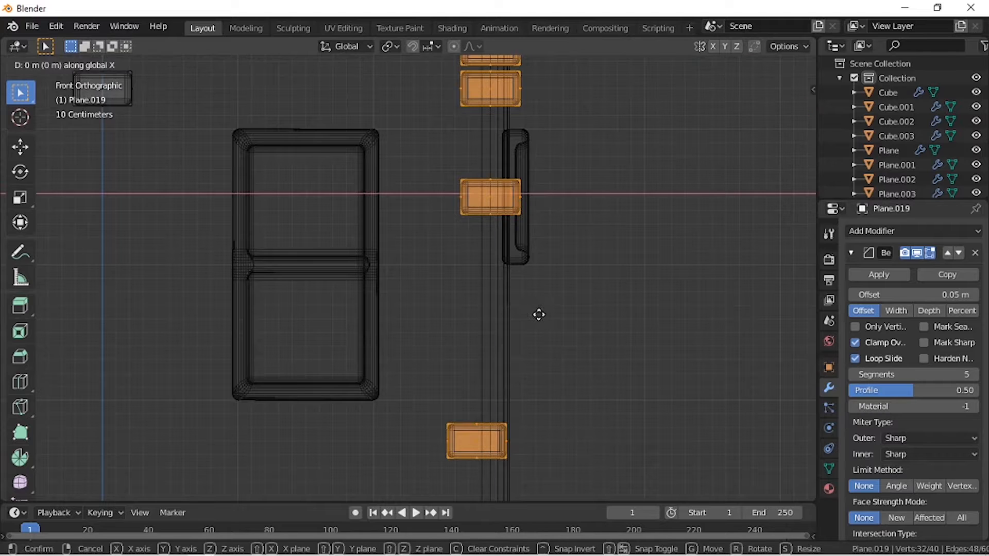
{"action": "left_click", "coordinate": [546, 316]}
Step: Inspect in solid shading how the corner bricks sit against the tower's rounded wall edge
{"action": "left_click", "coordinate": [761, 64]}
{"action": "middle_click_drag", "start_coordinate": [669, 219], "coordinate": [574, 267]}
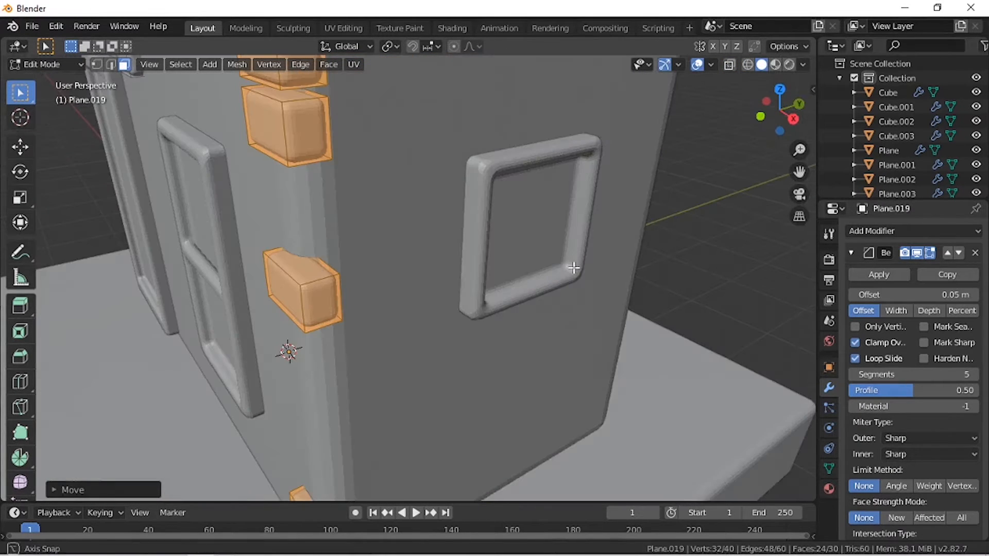
{"action": "scroll", "coordinate": [574, 267], "scroll_direction": "down", "scroll_amount": 4}
{"action": "middle_click_drag", "start_coordinate": [693, 136], "coordinate": [560, 278]}
{"action": "key", "text": "Tab"}
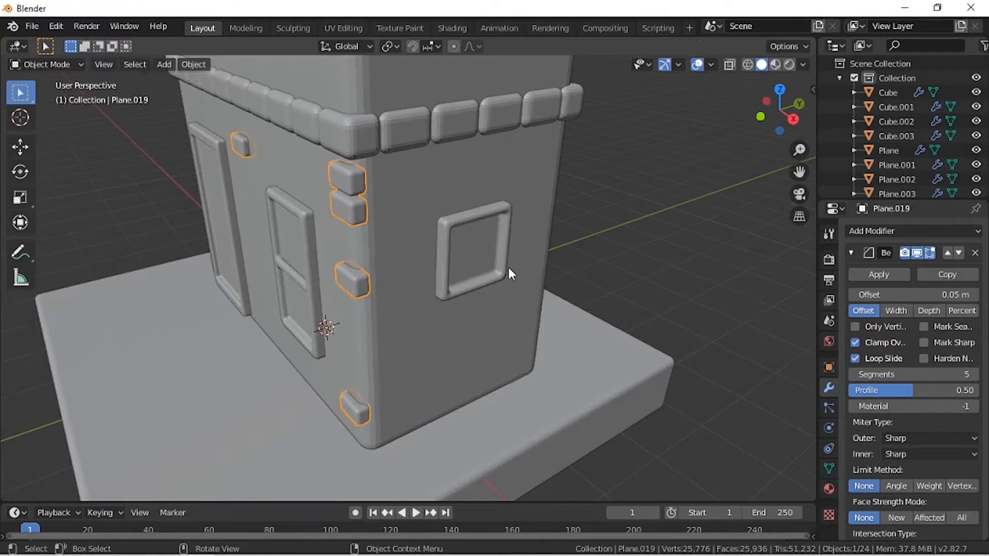
{"action": "key", "text": "KP_1"}
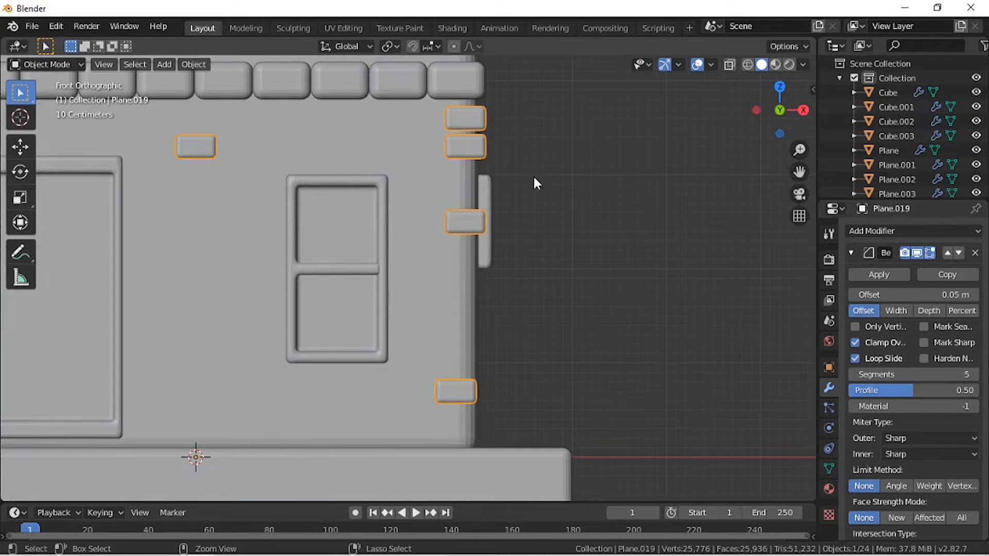
{"action": "key", "text": "Tab"}
{"action": "middle_click_drag", "start_coordinate": [572, 209], "coordinate": [503, 242]}
{"action": "key", "text": "Tab"}
Step: Select the ground-floor wall block and reduce its bevel offset to 0.03 m
{"action": "left_click", "coordinate": [429, 217]}
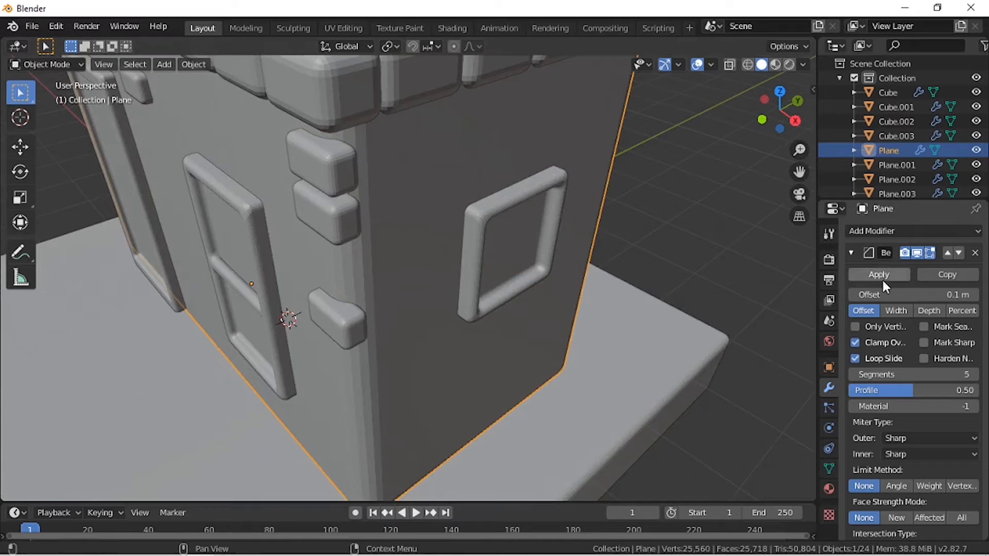
{"action": "left_click", "coordinate": [852, 295]}
{"action": "left_click", "coordinate": [852, 295]}
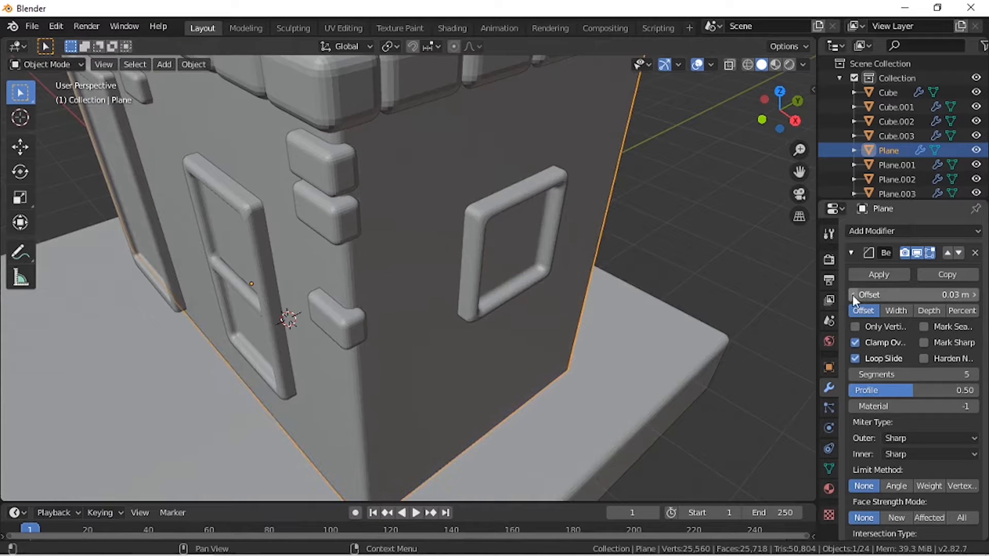
Step: Select the corner bricks and adjust their placement against the front wall's edge from the side view, using wireframe shading
{"action": "middle_click_drag", "start_coordinate": [721, 284], "coordinate": [464, 238]}
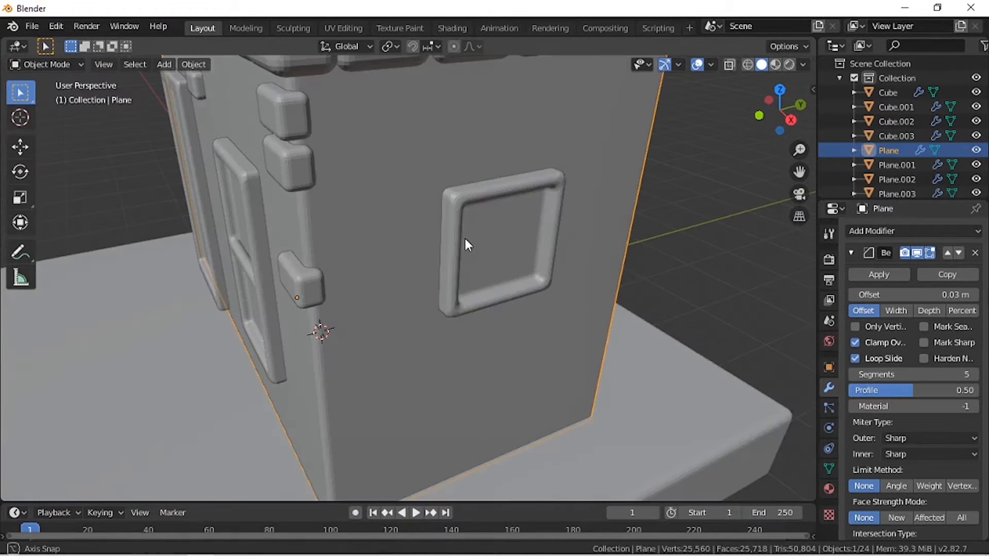
{"action": "left_click", "coordinate": [756, 173]}
{"action": "middle_click_drag", "start_coordinate": [757, 172], "coordinate": [399, 173]}
{"action": "key", "text": "KP_1"}
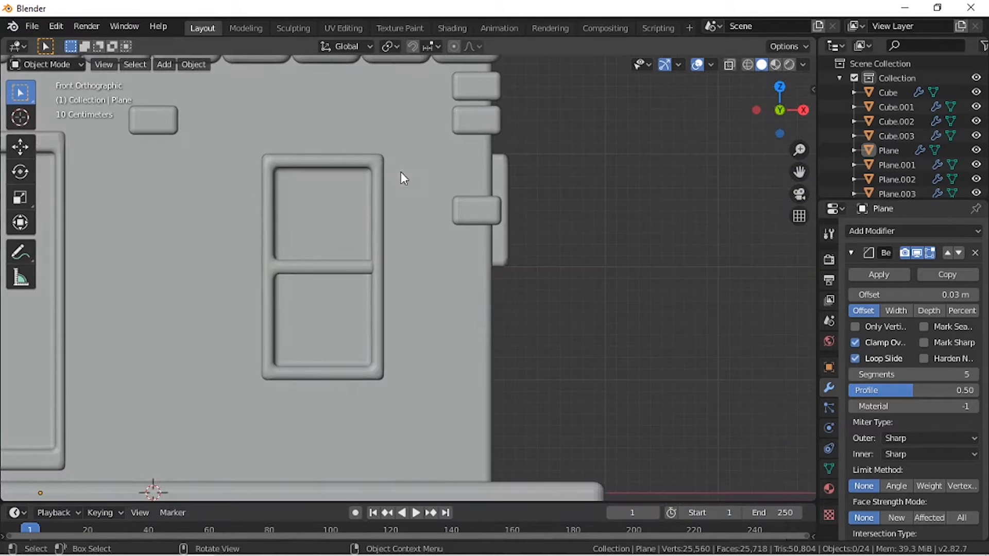
{"action": "left_click", "coordinate": [468, 126]}
{"action": "key", "text": "KP_3"}
{"action": "middle_click_drag", "start_coordinate": [314, 134], "coordinate": [373, 249], "text": "shift"}
{"action": "scroll", "coordinate": [373, 248], "scroll_direction": "up", "scroll_amount": 4}
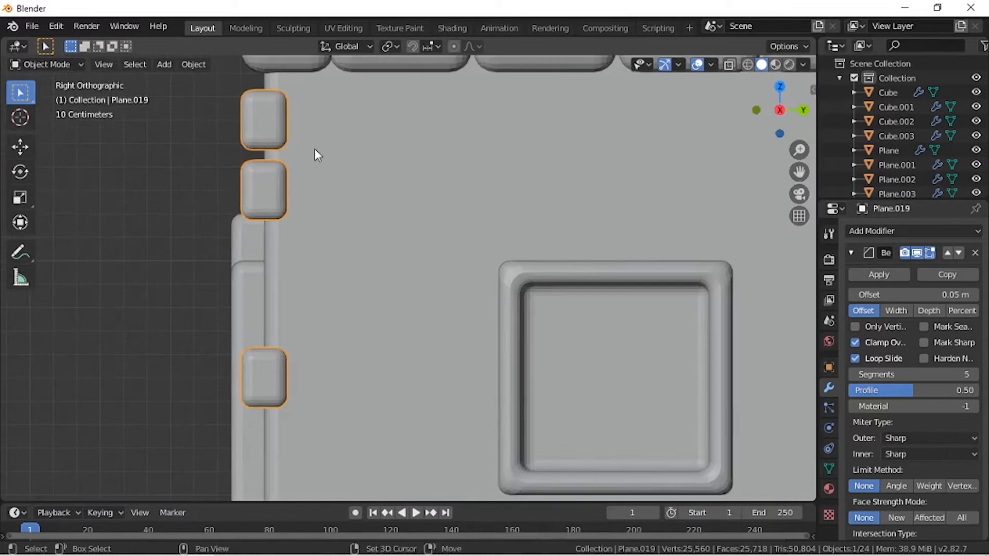
{"action": "middle_click_drag", "start_coordinate": [314, 149], "coordinate": [374, 199], "text": "shift"}
{"action": "left_click", "coordinate": [747, 65]}
{"action": "key", "text": "g"}
{"action": "key", "text": "z"}
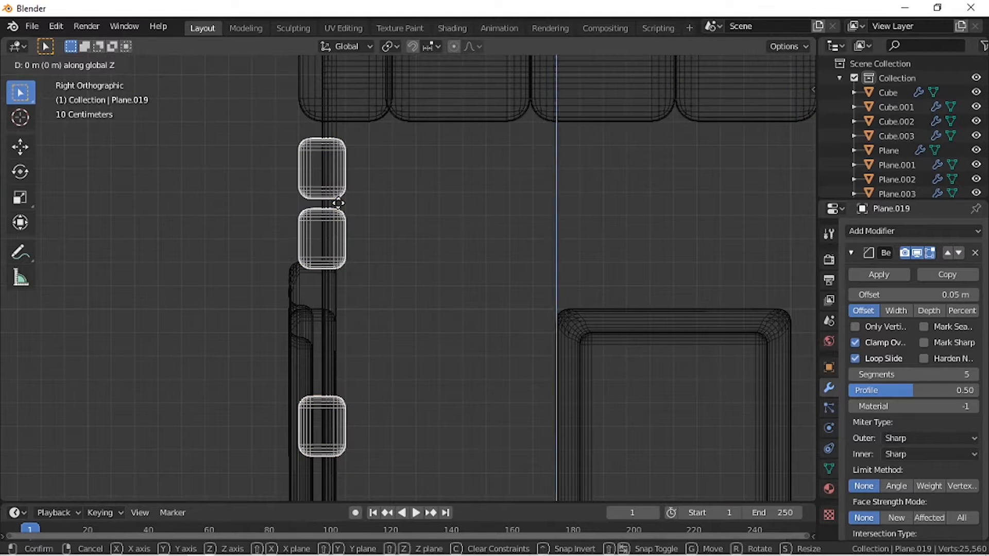
{"action": "left_click", "coordinate": [347, 212]}
Step: Move the corner bricks about -0.012 m along X, then check them in solid shading and deselect everything
{"action": "key", "text": "KP_1"}
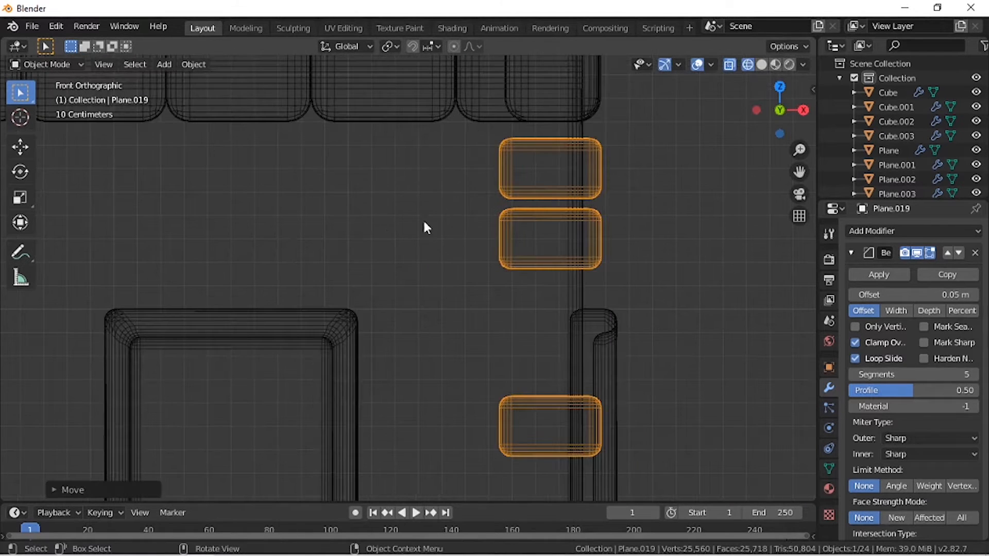
{"action": "key", "text": "g"}
{"action": "key", "text": "x"}
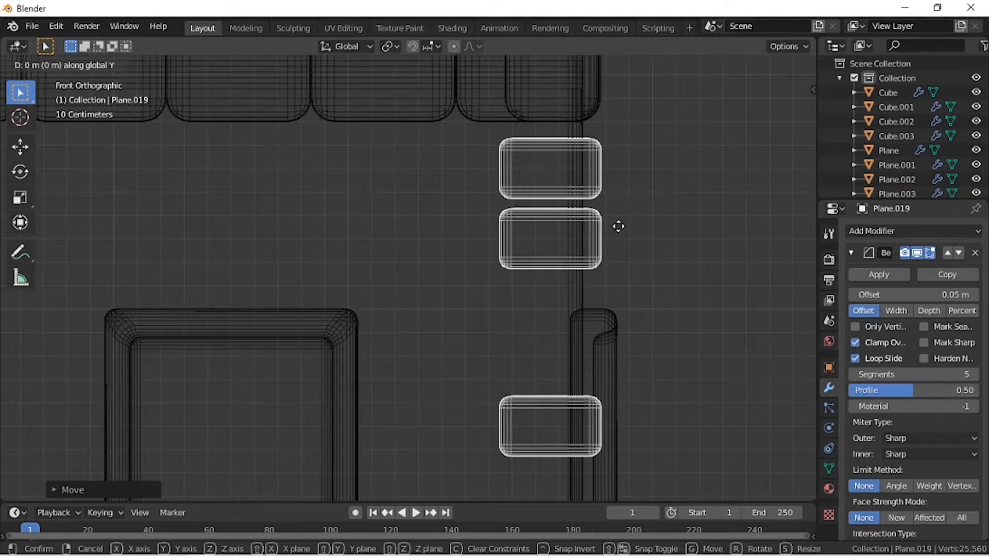
{"action": "key", "text": "x"}
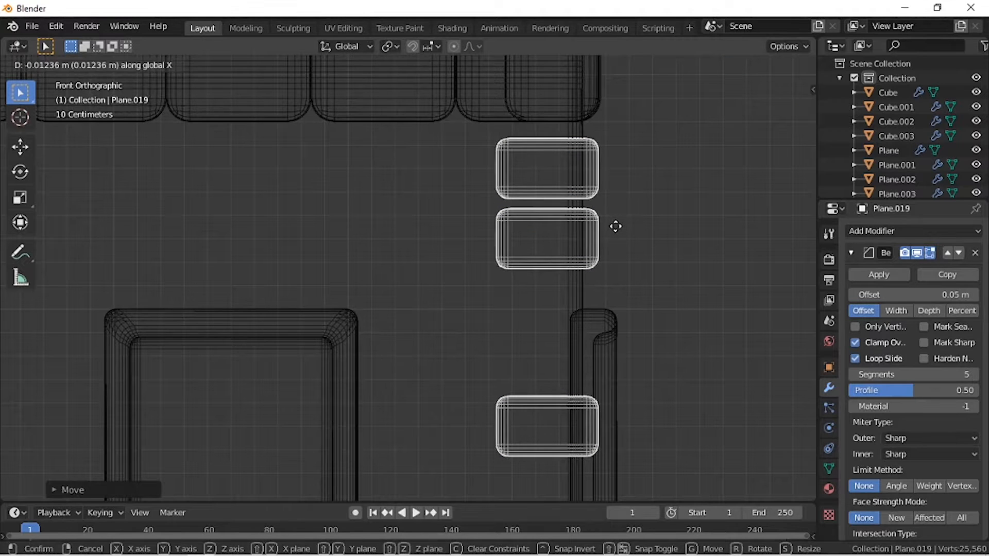
{"action": "left_click", "coordinate": [616, 226]}
{"action": "left_click", "coordinate": [760, 64]}
{"action": "middle_click_drag", "start_coordinate": [657, 206], "coordinate": [652, 252]}
{"action": "key", "text": "alt+a"}
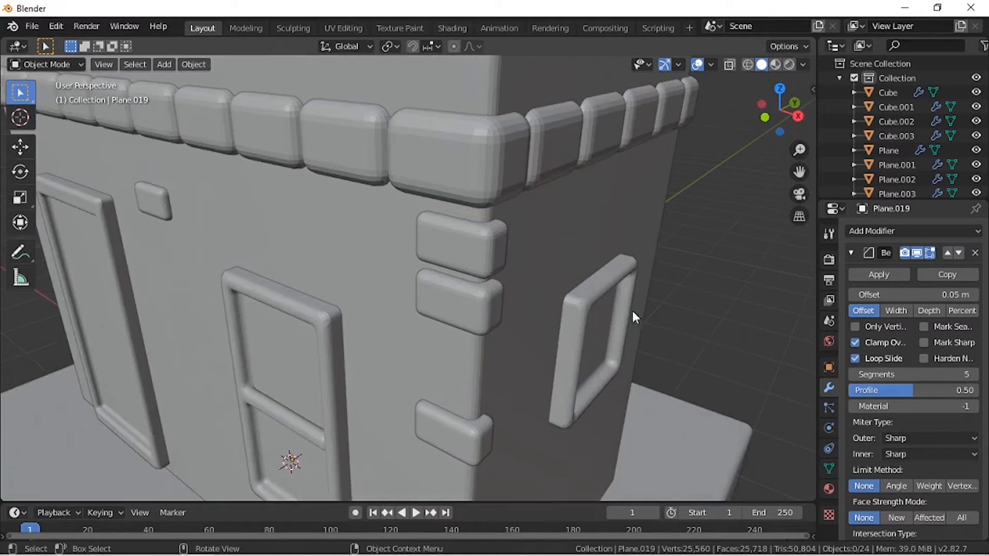
Step: Edit the brick mesh from the front and duplicate the lowest corner brick straight down to near the tower's base
{"action": "scroll", "coordinate": [536, 371], "scroll_direction": "down", "scroll_amount": 3}
{"action": "key", "text": "KP_1"}
{"action": "left_click", "coordinate": [473, 344]}
{"action": "key", "text": "Tab"}
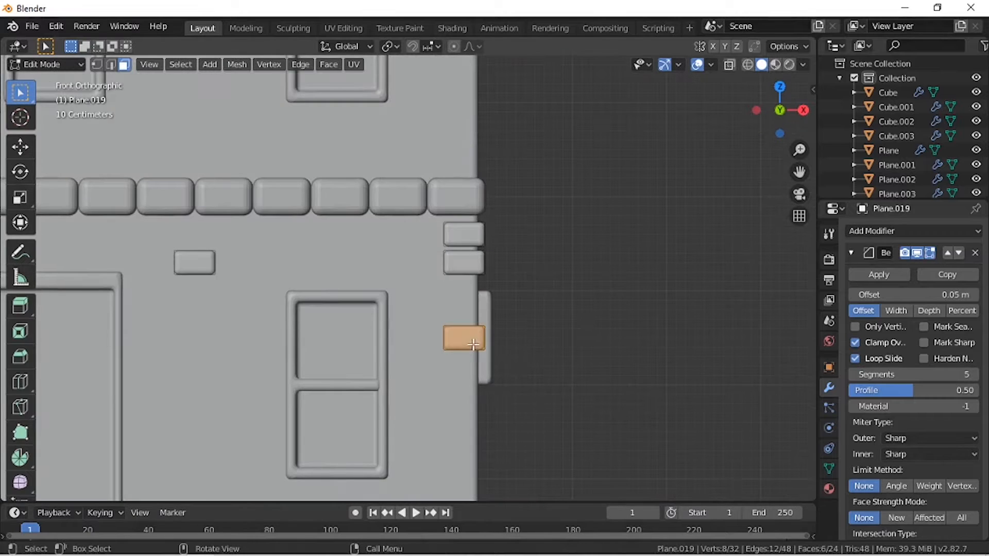
{"action": "left_click", "coordinate": [751, 65]}
{"action": "left_click", "coordinate": [761, 64]}
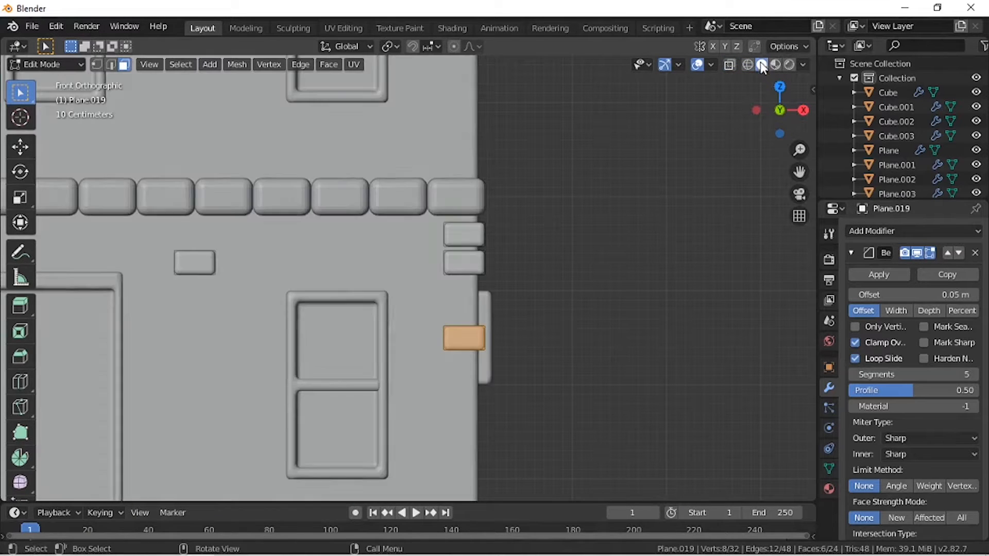
{"action": "middle_click_drag", "start_coordinate": [563, 452], "coordinate": [550, 333], "text": "shift"}
{"action": "scroll", "coordinate": [551, 333], "scroll_direction": "up", "scroll_amount": 1}
{"action": "key", "text": "shift+d"}
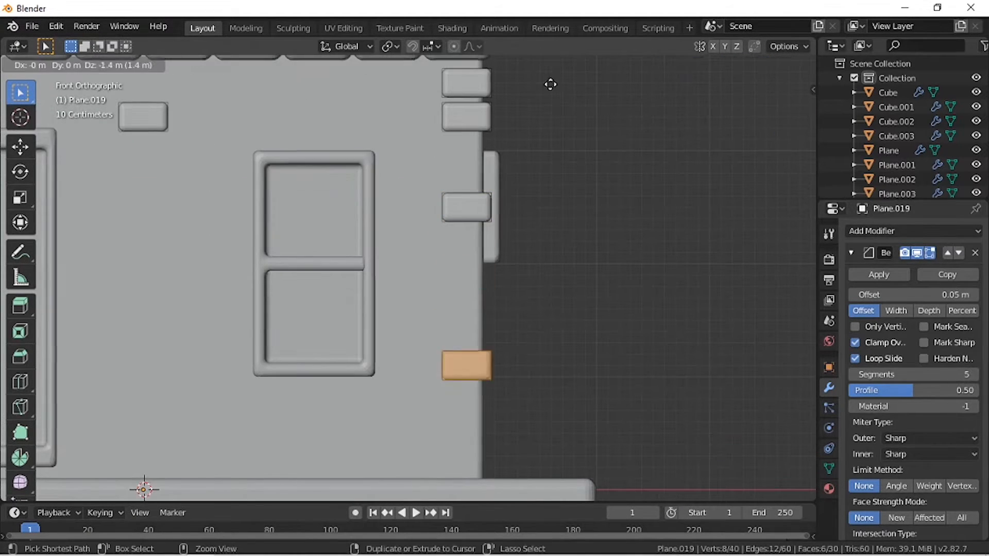
{"action": "left_click", "coordinate": [551, 116]}
{"action": "scroll", "coordinate": [551, 202], "scroll_direction": "down", "scroll_amount": 2}
{"action": "scroll", "coordinate": [548, 202], "scroll_direction": "down", "scroll_amount": 2}
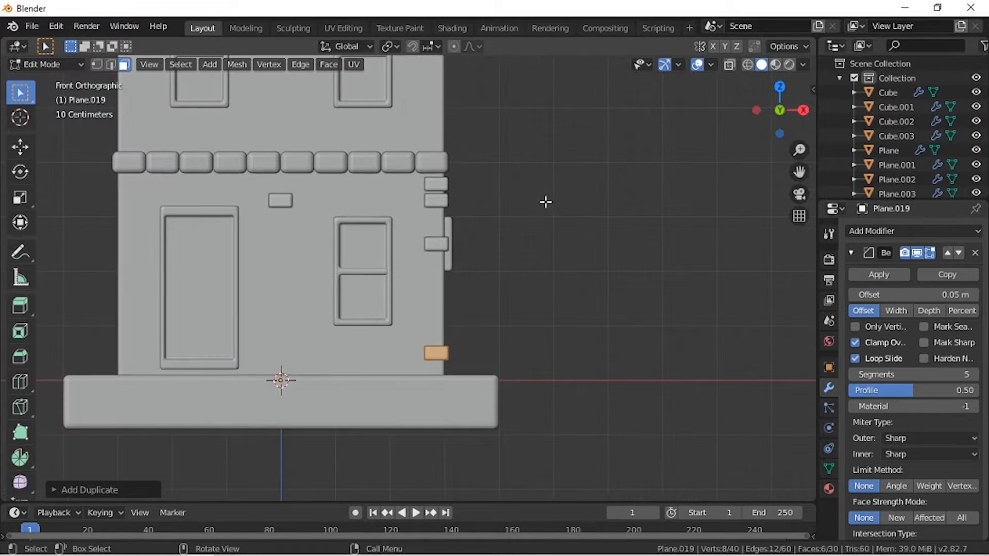
Step: Duplicate the brick to the ground floor's left wall edge, once at the door's mid-height and once near the door's top
{"action": "middle_click_drag", "start_coordinate": [414, 198], "coordinate": [477, 181], "text": "shift"}
{"action": "key", "text": "g"}
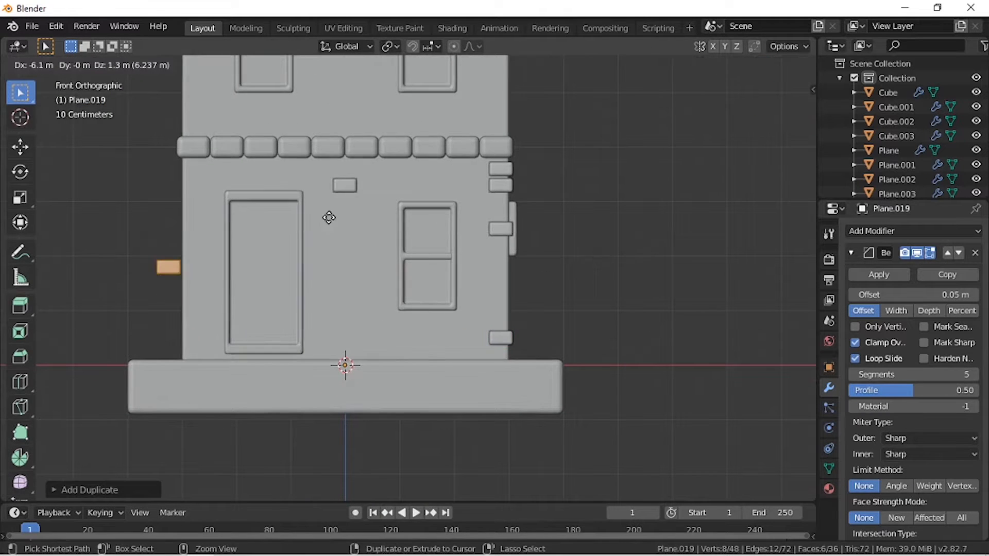
{"action": "left_click", "coordinate": [351, 235]}
{"action": "middle_click_drag", "start_coordinate": [322, 274], "coordinate": [399, 302], "text": "shift"}
{"action": "scroll", "coordinate": [400, 302], "scroll_direction": "up", "scroll_amount": 1}
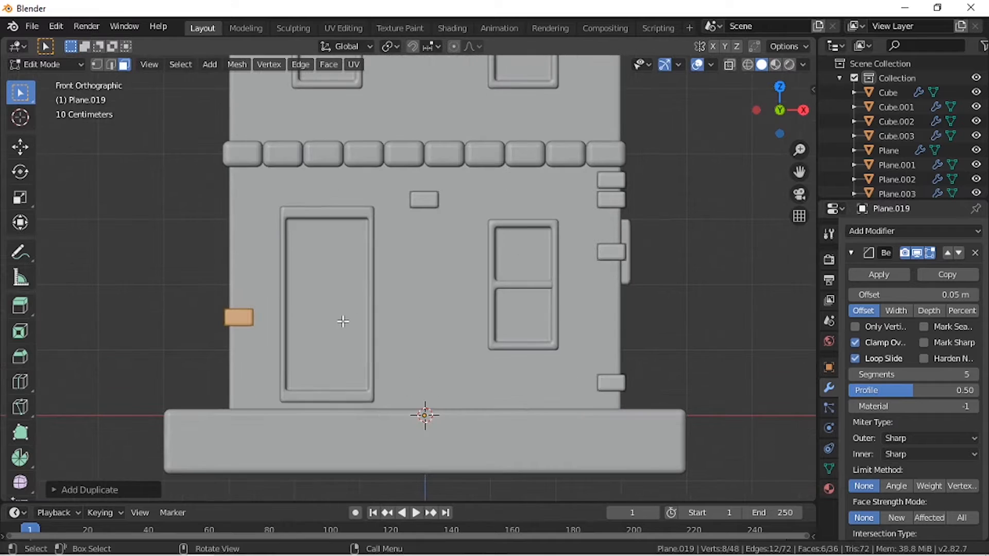
{"action": "key", "text": "shift+d"}
{"action": "left_click", "coordinate": [342, 231]}
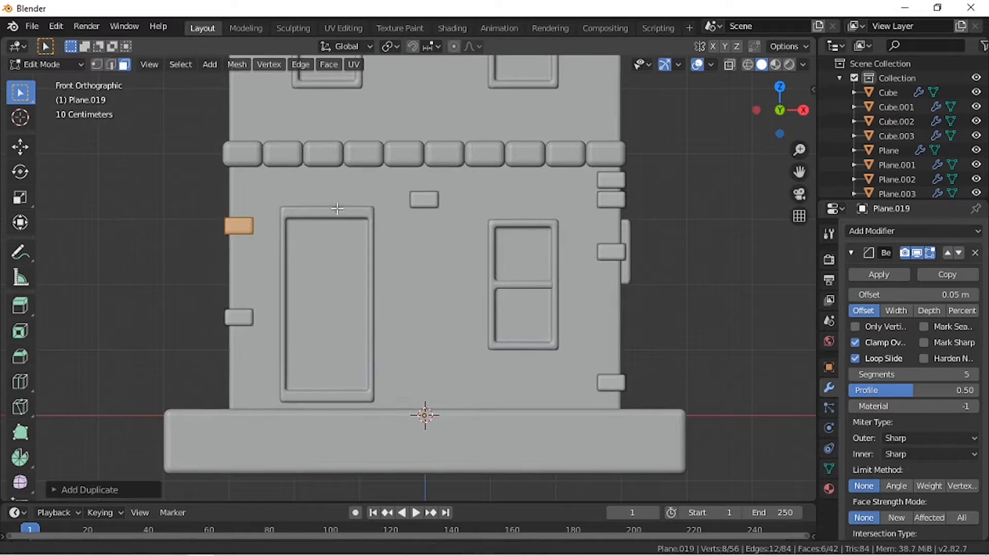
Step: Duplicate the brick onto the second floor, once at the left wall edge and once between the two windows at sill height
{"action": "middle_click_drag", "start_coordinate": [342, 231], "coordinate": [346, 360], "text": "shift"}
{"action": "key", "text": "shift+d"}
{"action": "left_click", "coordinate": [341, 133]}
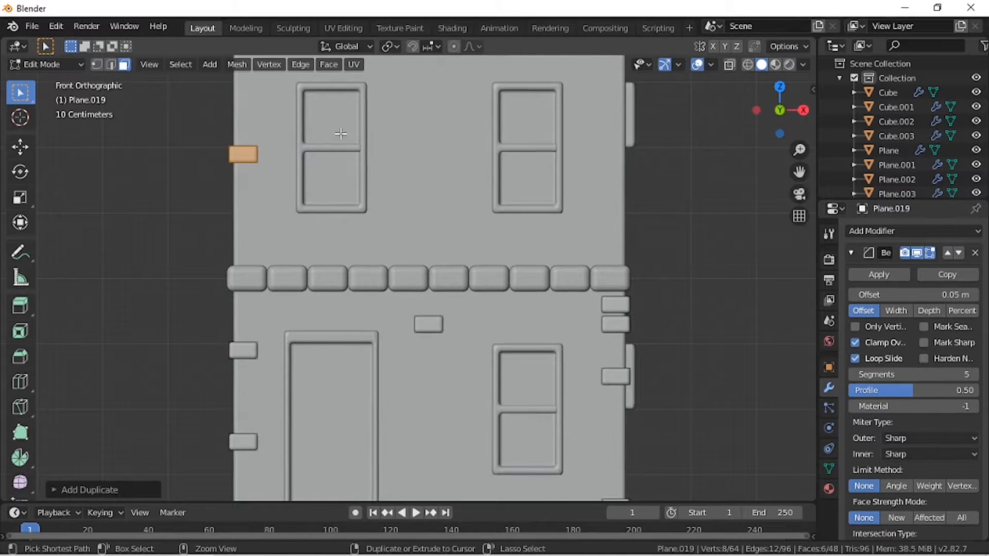
{"action": "middle_click_drag", "start_coordinate": [341, 134], "coordinate": [303, 247], "text": "shift"}
{"action": "key", "text": "shift+d"}
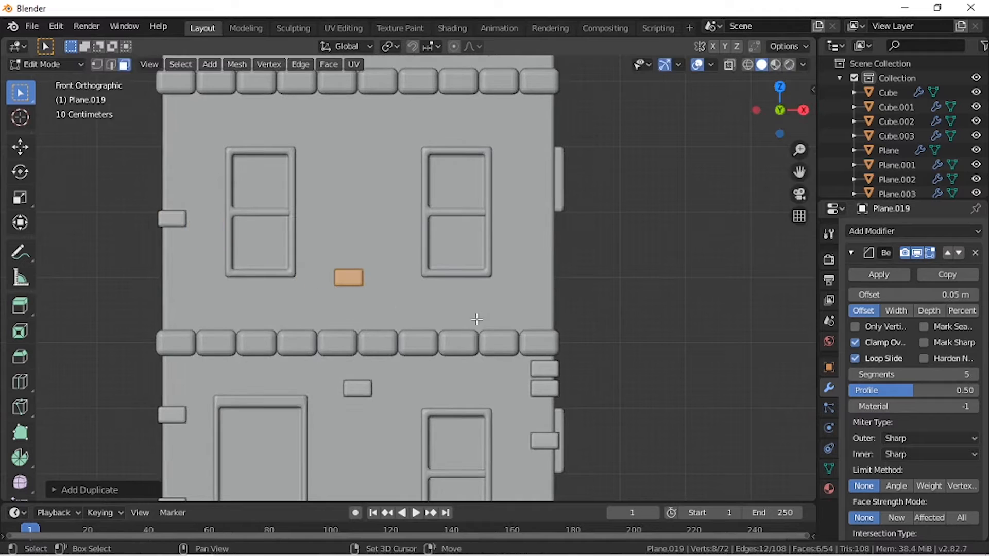
{"action": "key", "text": "s"}
{"action": "key", "text": "Escape"}
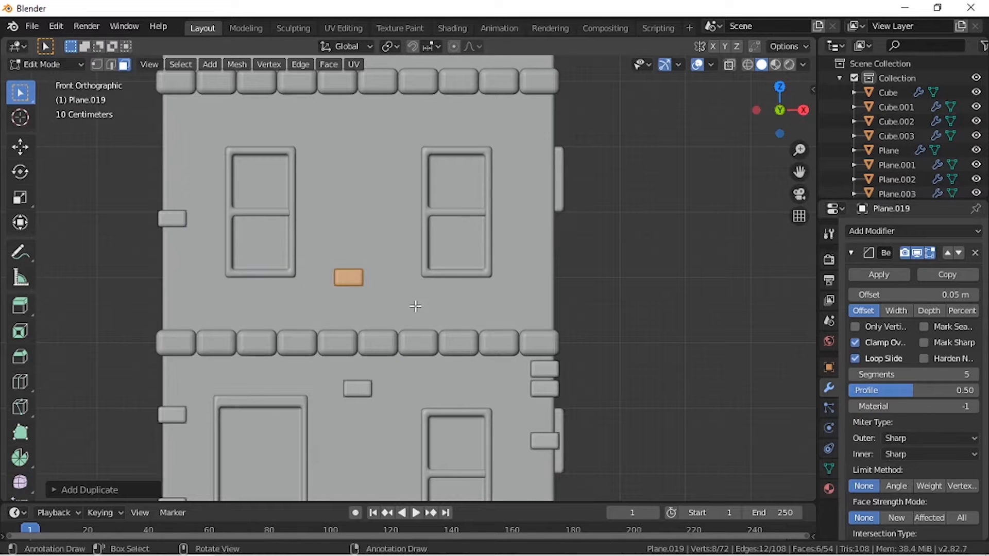
Step: Place four duplicated bricks down the second floor's right edge: above the window, beside its top, at sill level, and directly beneath
{"action": "key", "text": "shift+d"}
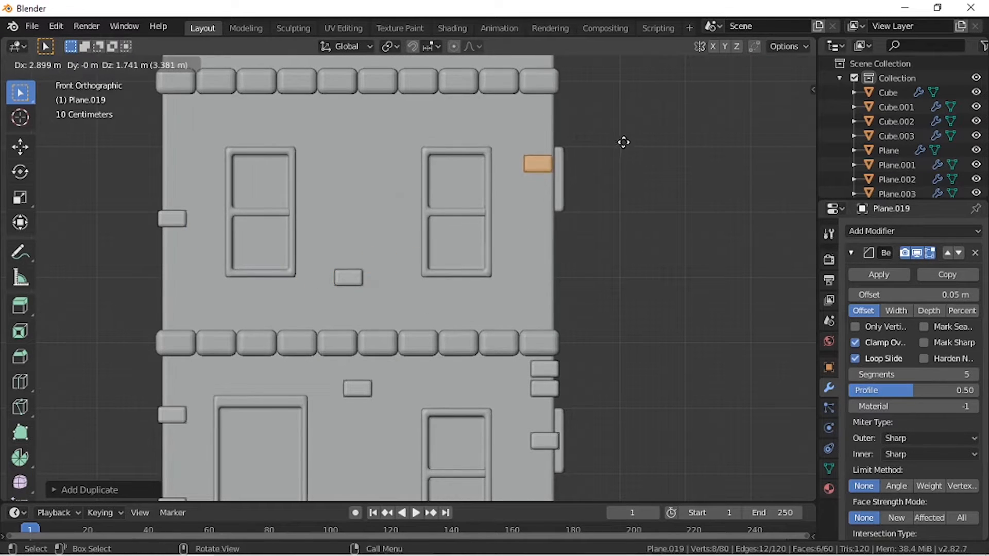
{"action": "left_click", "coordinate": [631, 109]}
{"action": "key", "text": "shift+d"}
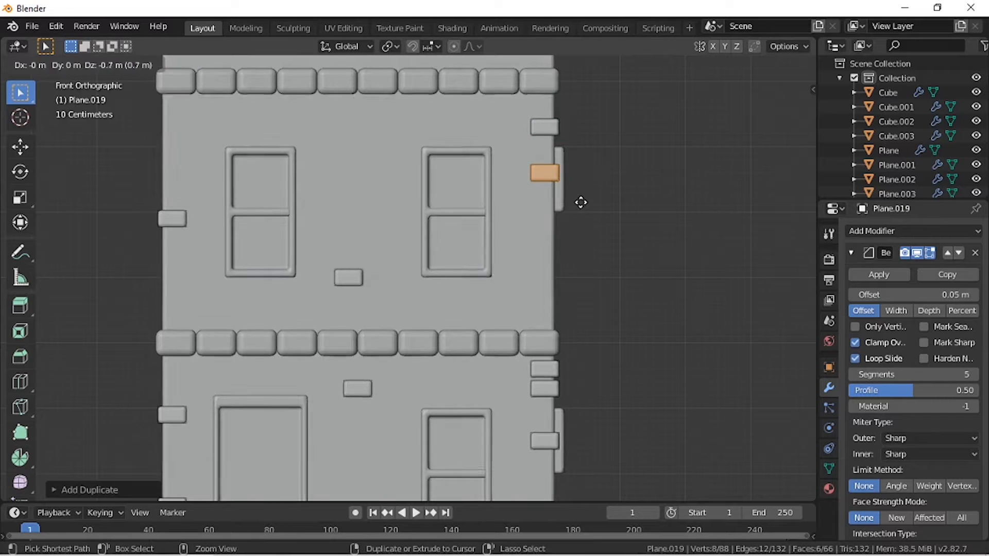
{"action": "left_click", "coordinate": [581, 202]}
{"action": "key", "text": "shift+d"}
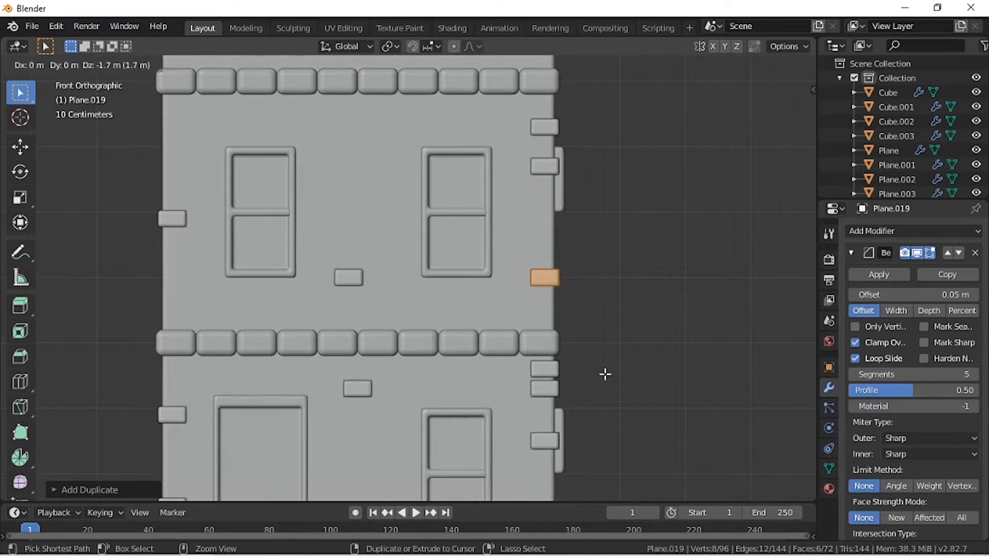
{"action": "left_click", "coordinate": [605, 374]}
{"action": "key", "text": "shift+d"}
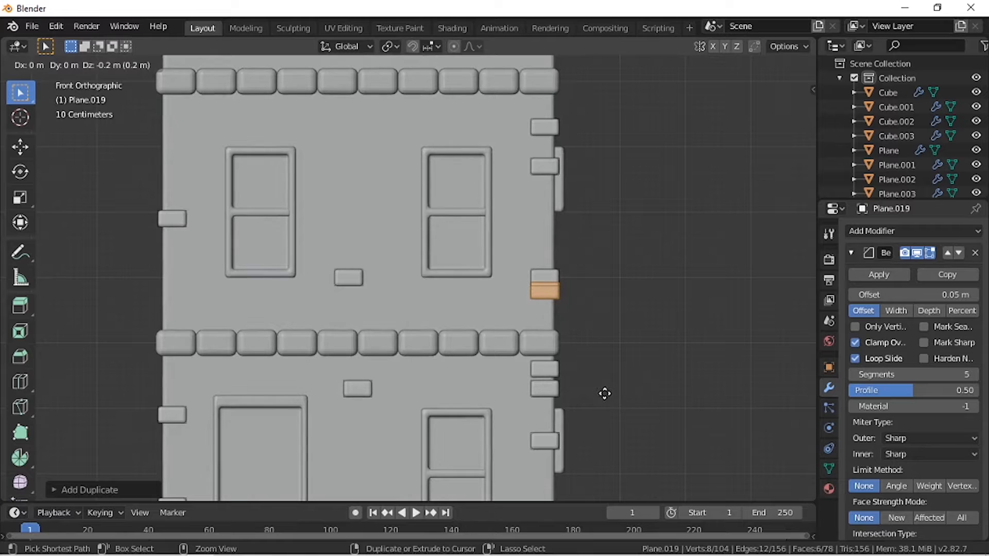
{"action": "left_click", "coordinate": [605, 397]}
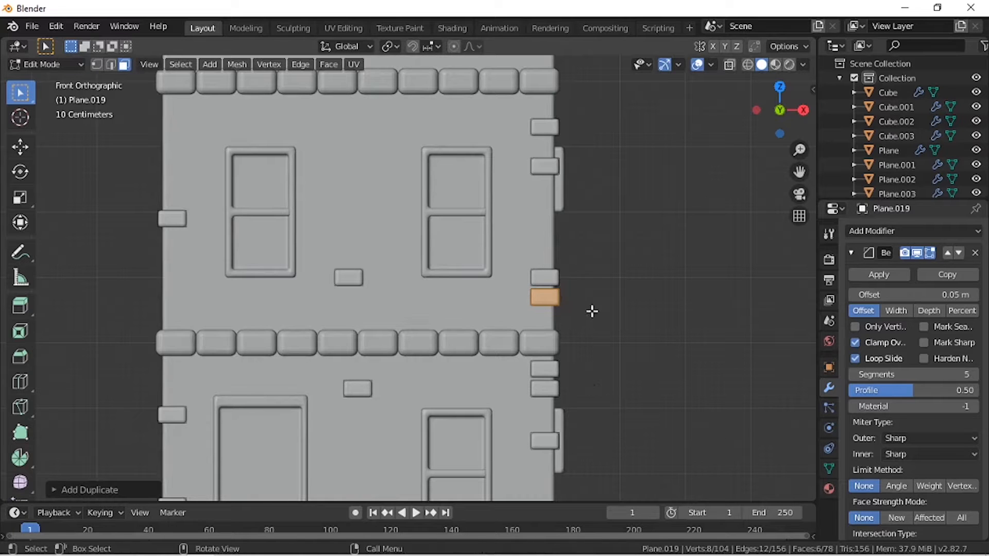
Step: Duplicate the brick to the second floor's left wall edge, directly beneath the brick already beside the window
{"action": "scroll", "coordinate": [592, 311], "scroll_direction": "down", "scroll_amount": 3}
{"action": "scroll", "coordinate": [596, 283], "scroll_direction": "up", "scroll_amount": 3}
{"action": "middle_click_drag", "start_coordinate": [596, 283], "coordinate": [558, 367], "text": "shift"}
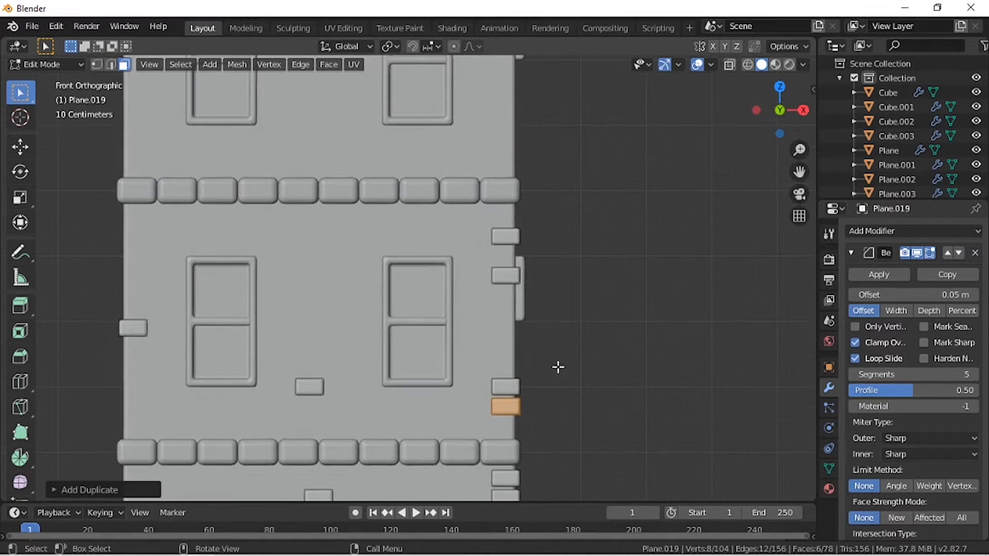
{"action": "key", "text": "shift+d"}
{"action": "left_click", "coordinate": [185, 305]}
{"action": "middle_click_drag", "start_coordinate": [185, 305], "coordinate": [200, 365], "text": "shift"}
Step: Add two diagonally staggered brick duplicates between the third-floor windows, just above the brick band
{"action": "key", "text": "shift+d"}
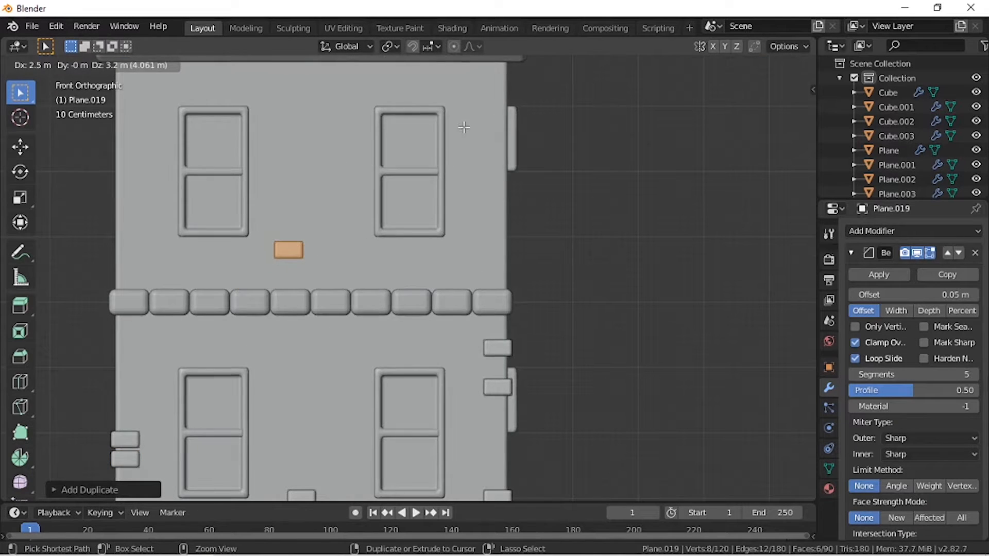
{"action": "left_click", "coordinate": [472, 121]}
{"action": "key", "text": "shift+d"}
{"action": "left_click", "coordinate": [370, 278]}
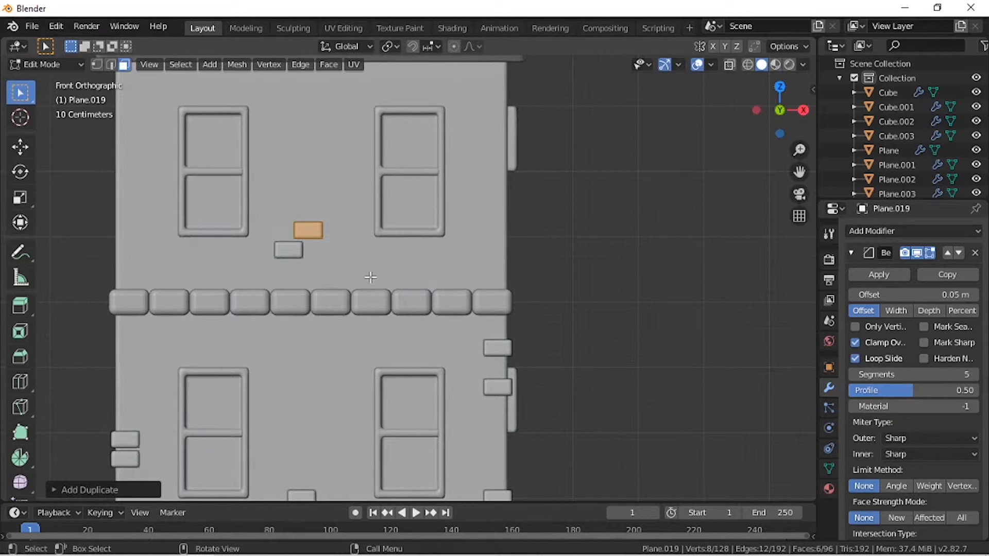
Step: Duplicate the brick between the tops of the second-floor windows and again at the third floor's upper left wall edge
{"action": "key", "text": "shift+d"}
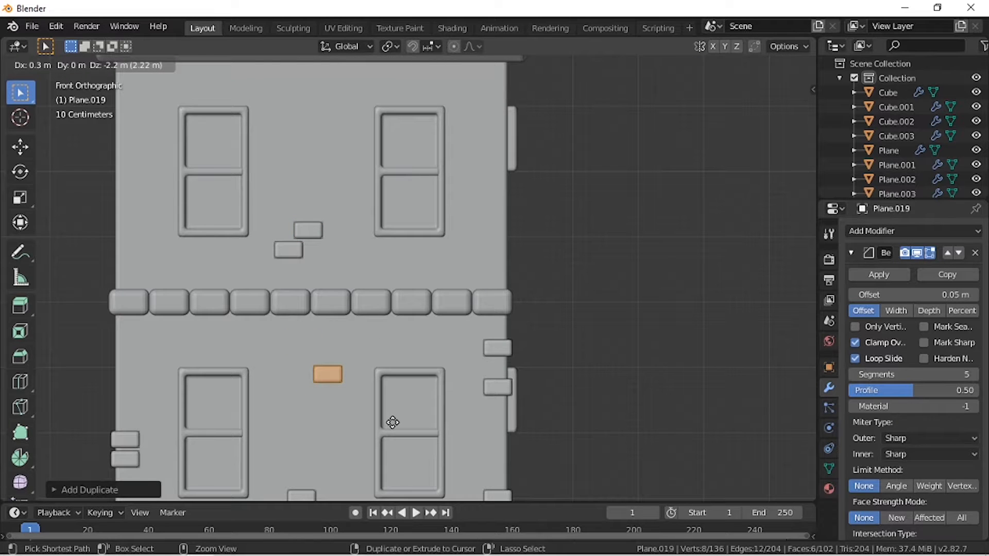
{"action": "left_click", "coordinate": [392, 423]}
{"action": "key", "text": "shift+d"}
{"action": "left_click", "coordinate": [203, 129]}
Step: Duplicate the brick to the third floor's right edge just below the roof, and again 2.8 m beneath that copy
{"action": "middle_click_drag", "start_coordinate": [380, 183], "coordinate": [299, 353], "text": "shift"}
{"action": "key", "text": "shift+d"}
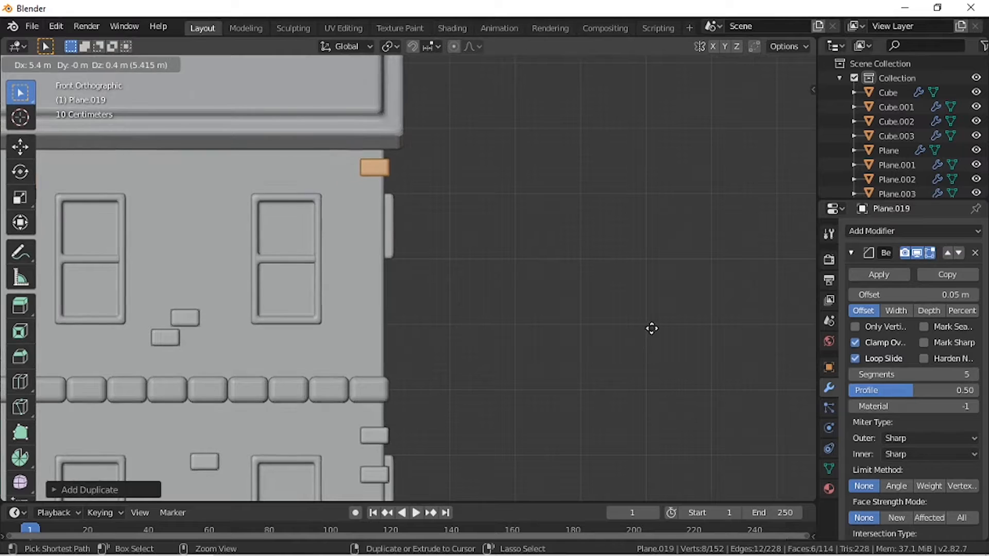
{"action": "left_click", "coordinate": [651, 327]}
{"action": "key", "text": "shift+d"}
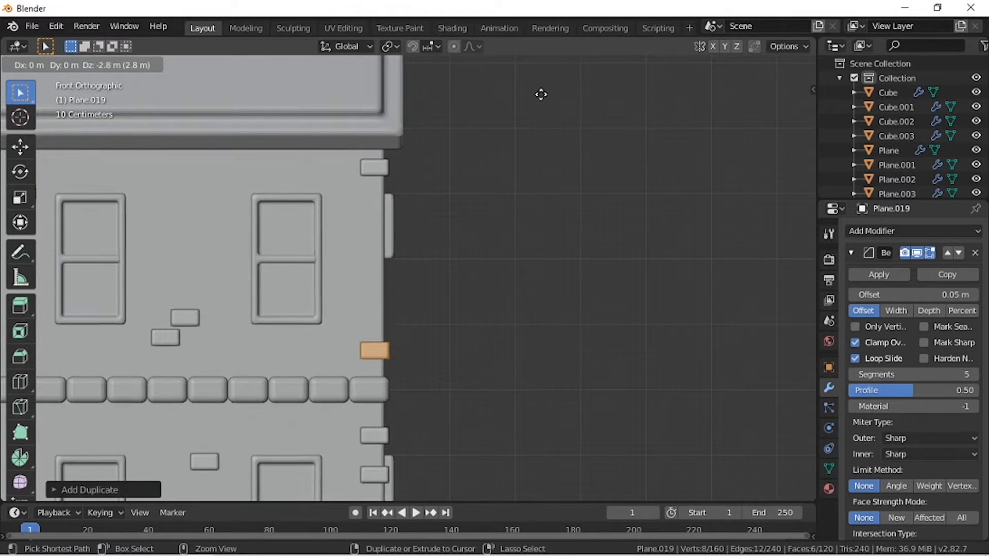
{"action": "left_click", "coordinate": [541, 93]}
Step: Duplicate the lower third-floor corner brick diagonally up and inward, and rotate the copy 90° in the top view using wireframe shading
{"action": "key", "text": "shift+d"}
{"action": "left_click", "coordinate": [521, 74]}
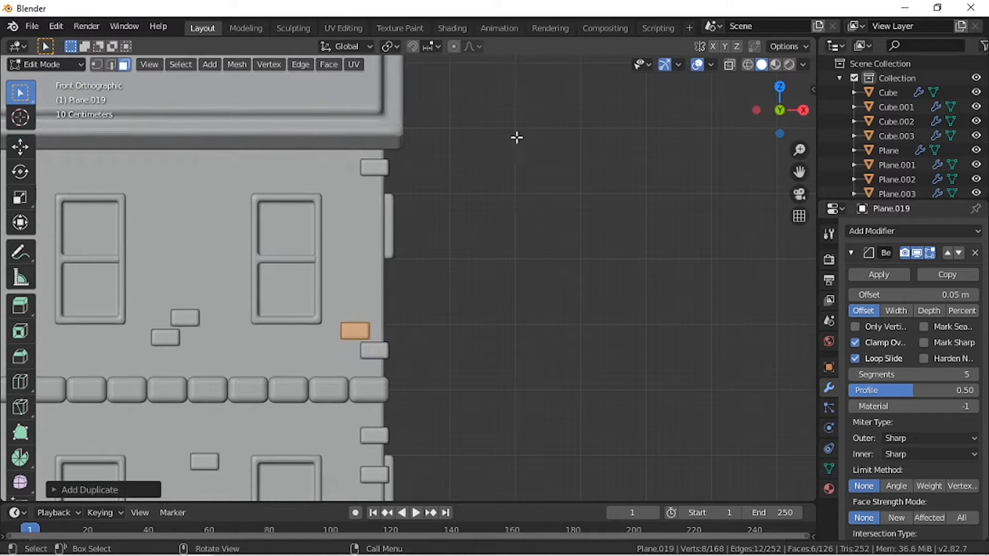
{"action": "middle_click_drag", "start_coordinate": [495, 193], "coordinate": [497, 202]}
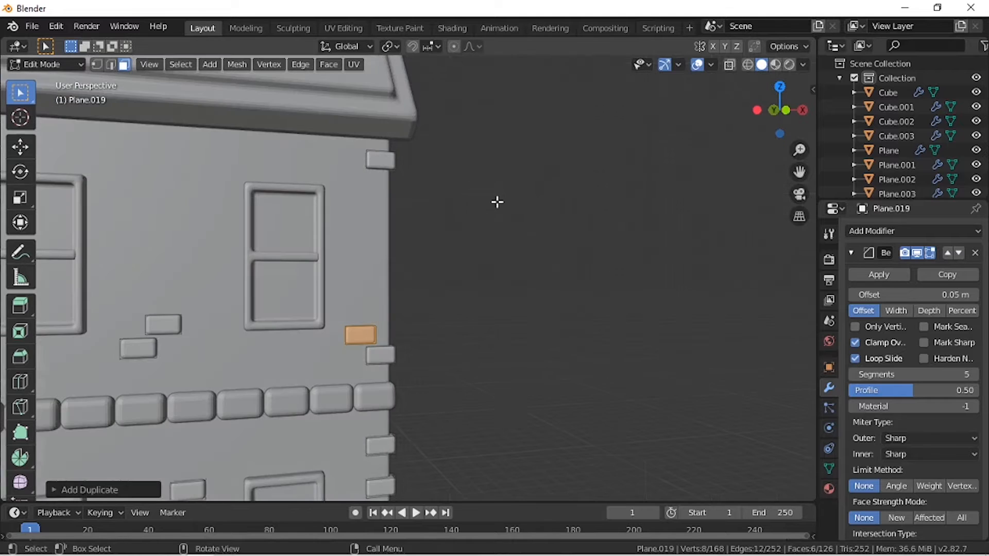
{"action": "key", "text": "KP_3"}
{"action": "key", "text": "KP_7"}
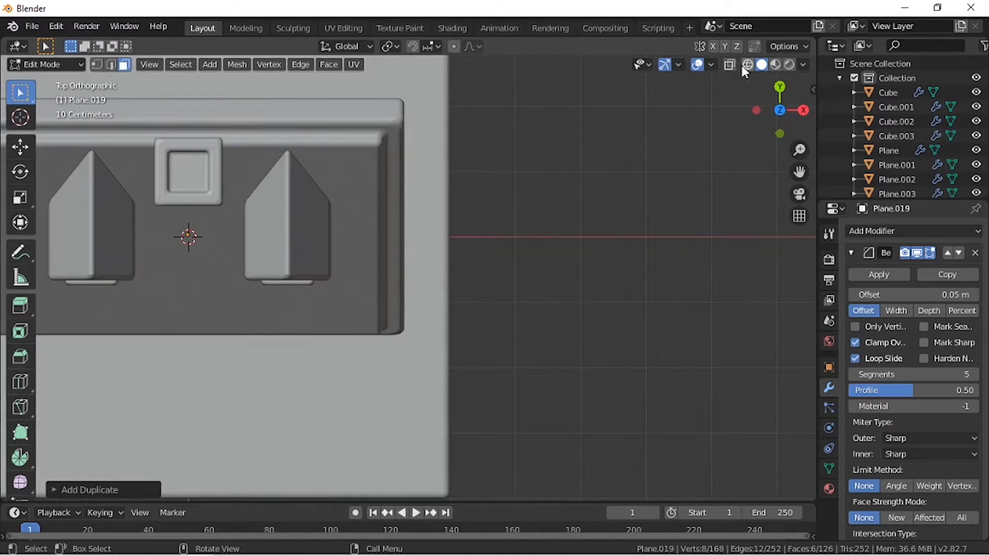
{"action": "left_click", "coordinate": [746, 65]}
{"action": "type", "text": "r9"}
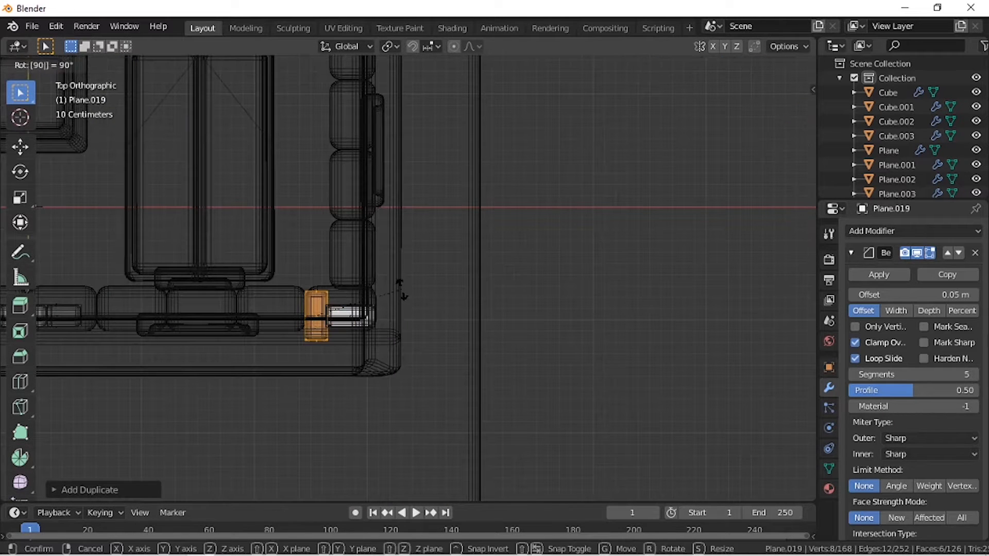
{"action": "key", "text": "Return"}
Step: Move the rotated brick to the side wall's corner, then snap it slightly upward and inward against the wall in the front view
{"action": "key", "text": "g"}
{"action": "left_click", "coordinate": [457, 155], "text": "ctrl"}
{"action": "key", "text": "KP_1"}
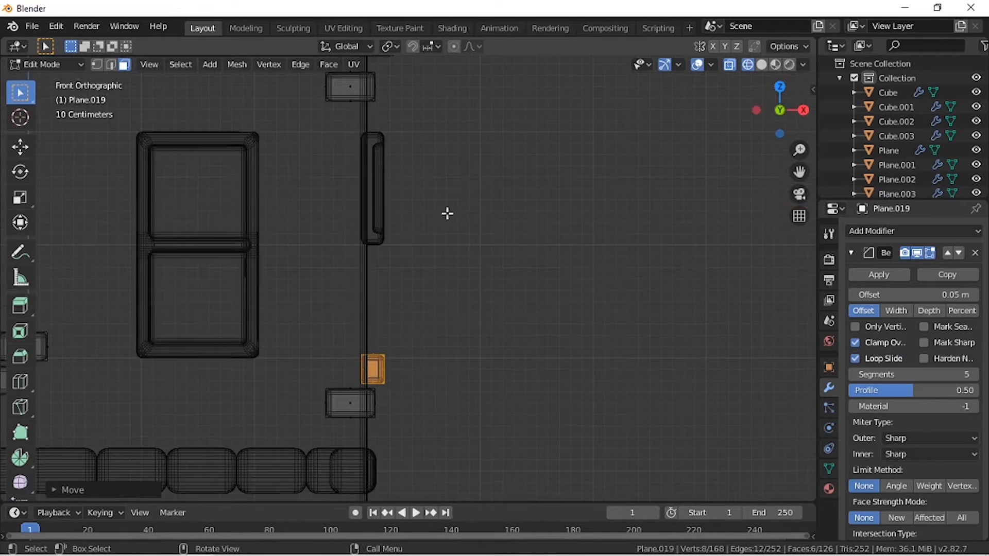
{"action": "key", "text": "g"}
{"action": "left_click", "coordinate": [496, 258], "text": "ctrl"}
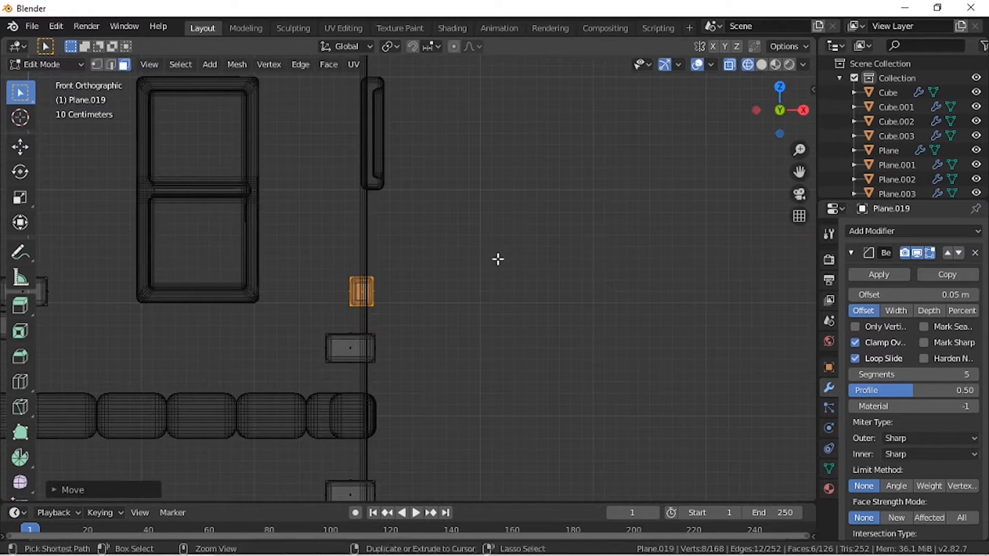
Step: Move the rotated brick along Y to the side wall's back corner in the right view, and return to solid shading
{"action": "key", "text": "KP_3"}
{"action": "key", "text": "g"}
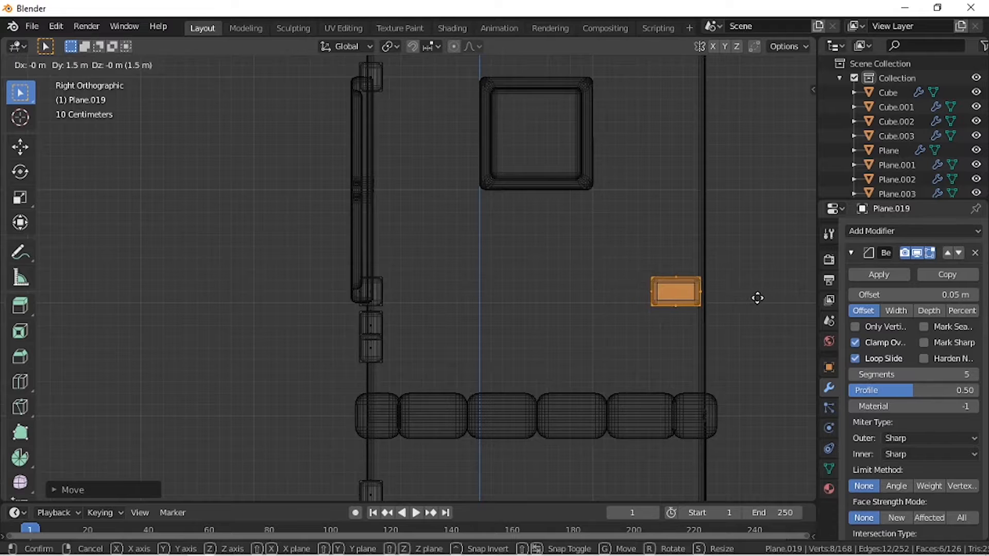
{"action": "left_click", "coordinate": [757, 297], "text": "ctrl"}
{"action": "left_click", "coordinate": [761, 64]}
{"action": "middle_click_drag", "start_coordinate": [761, 64], "coordinate": [614, 256]}
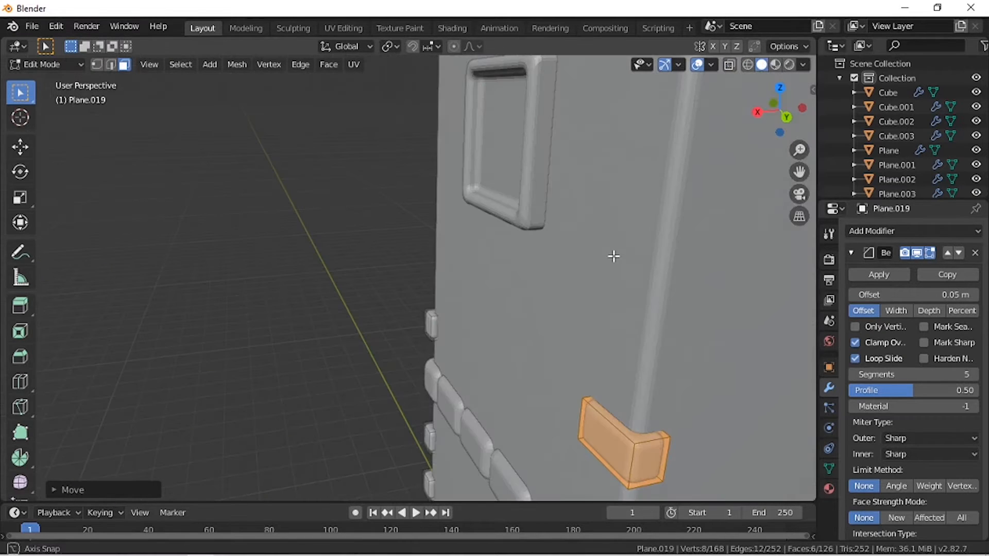
Step: Move the brick up the side wall to just inside the back edge, beside the sloping roof
{"action": "key", "text": "KP_1"}
{"action": "key", "text": "KP_3"}
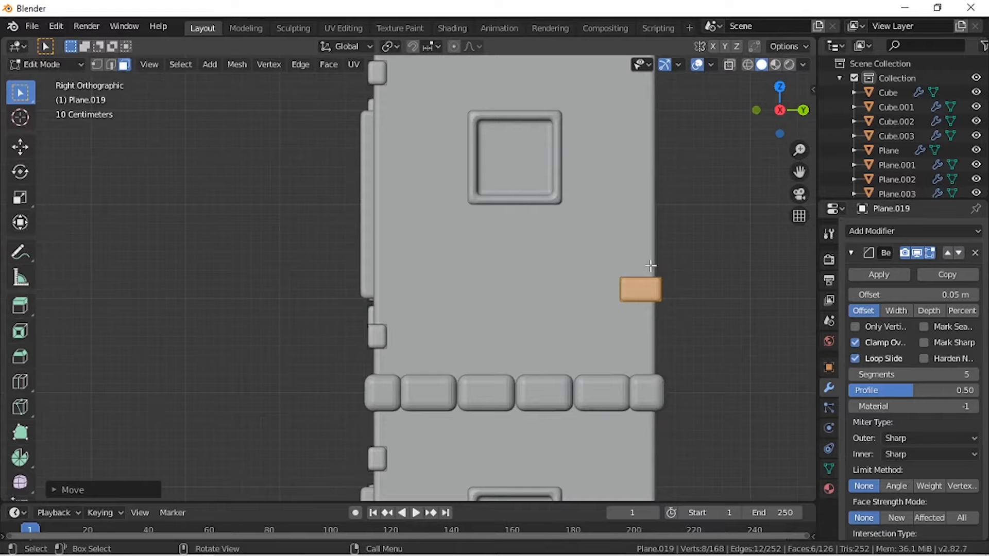
{"action": "scroll", "coordinate": [651, 266], "scroll_direction": "down", "scroll_amount": 4}
{"action": "key", "text": "g"}
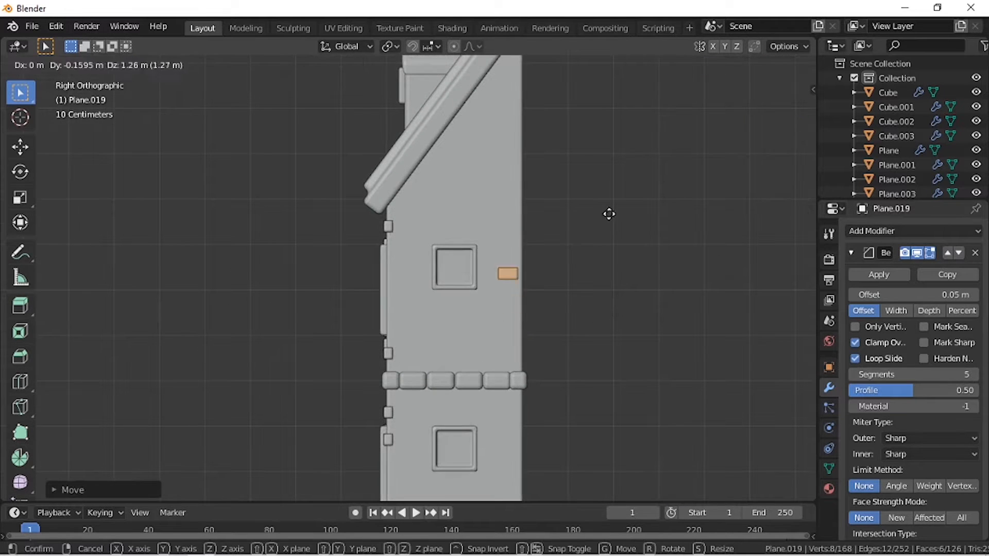
{"action": "left_click", "coordinate": [610, 111]}
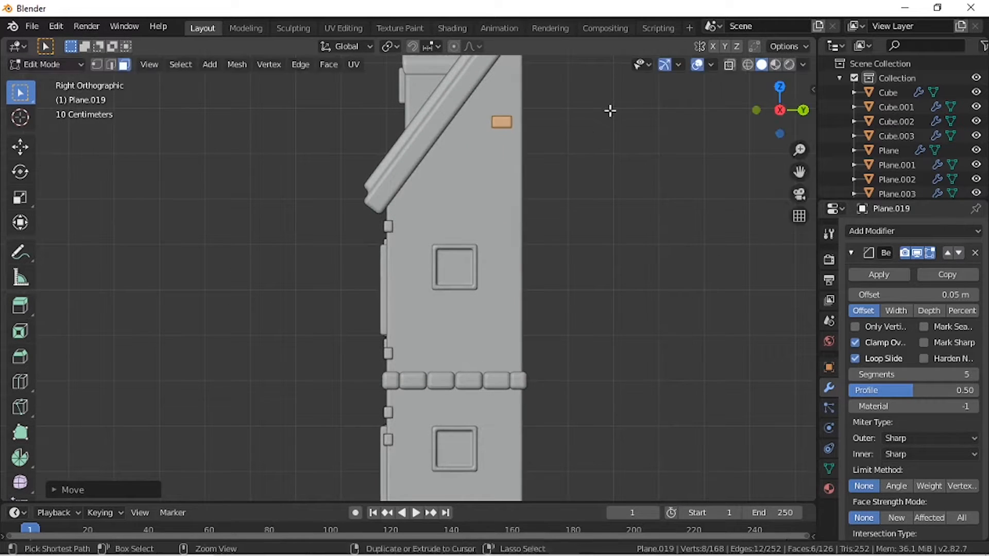
Step: Duplicate the brick diagonally down toward the roof, and again above the upper left corner of the third-floor side window
{"action": "key", "text": "shift+d"}
{"action": "left_click", "coordinate": [590, 201]}
{"action": "left_click", "coordinate": [586, 200]}
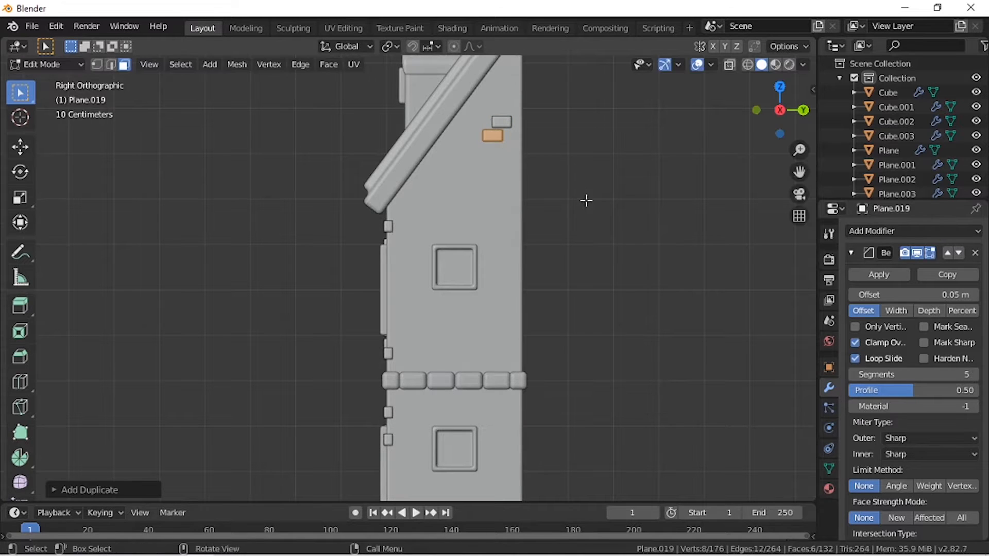
{"action": "key", "text": "shift+d"}
{"action": "left_click", "coordinate": [512, 290]}
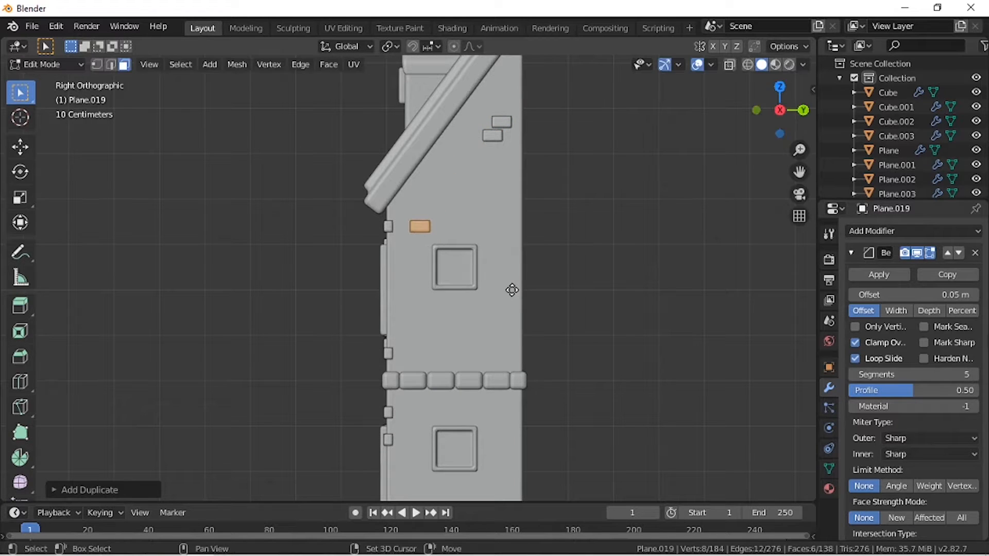
Step: Duplicate the brick to the third-floor side window's upper right corner, and as a staggered pair near the back edge above the stone band
{"action": "key", "text": "shift+d"}
{"action": "key", "text": "ctrl"}
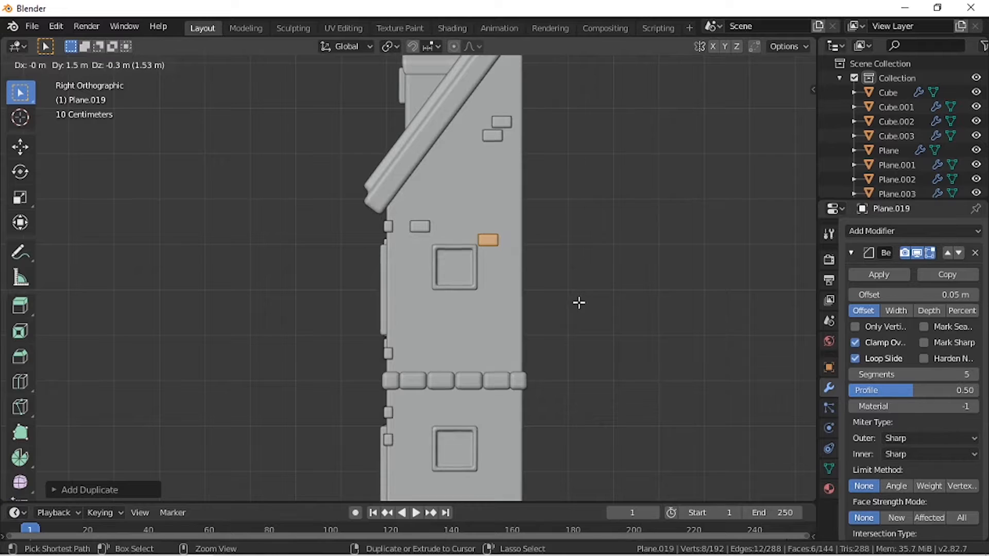
{"action": "left_click", "coordinate": [579, 303]}
{"action": "key", "text": "shift+d"}
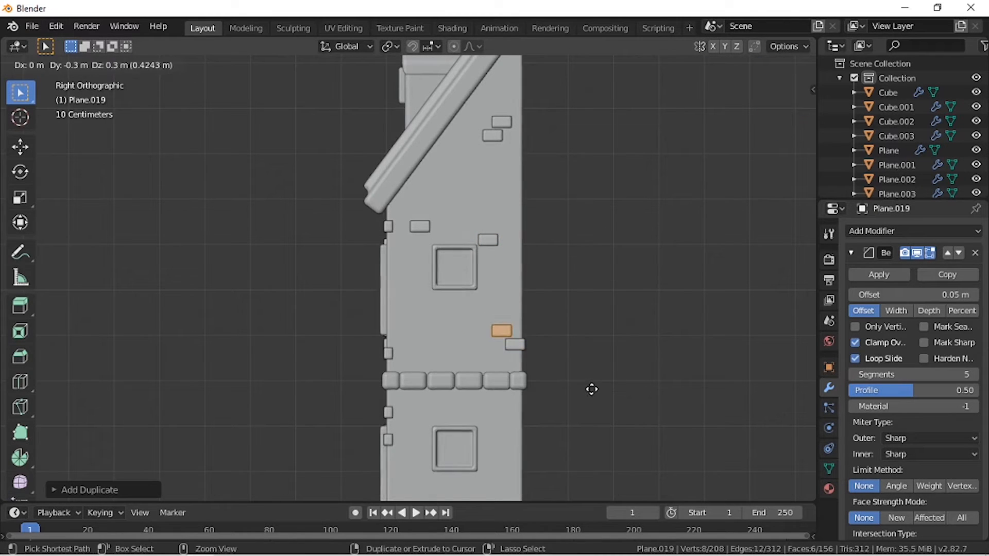
{"action": "left_click", "coordinate": [579, 382]}
Step: Duplicate the brick to the upper right of the second-floor side window, and again to the window's lower left
{"action": "scroll", "coordinate": [578, 381], "scroll_direction": "down", "scroll_amount": 2}
{"action": "middle_click_drag", "start_coordinate": [577, 381], "coordinate": [556, 301], "text": "shift"}
{"action": "key", "text": "shift+d"}
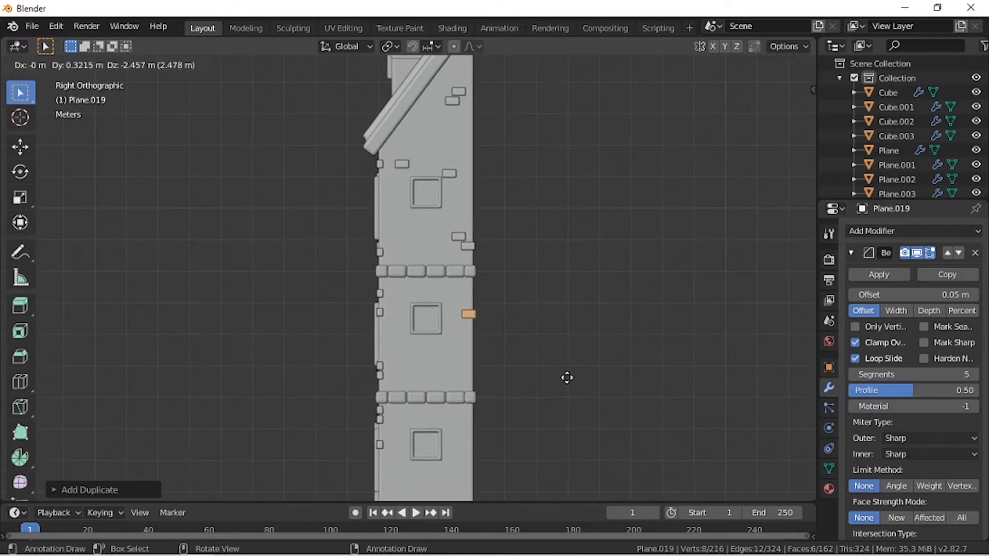
{"action": "key", "text": "ctrl"}
{"action": "left_click", "coordinate": [550, 362]}
{"action": "key", "text": "shift+d"}
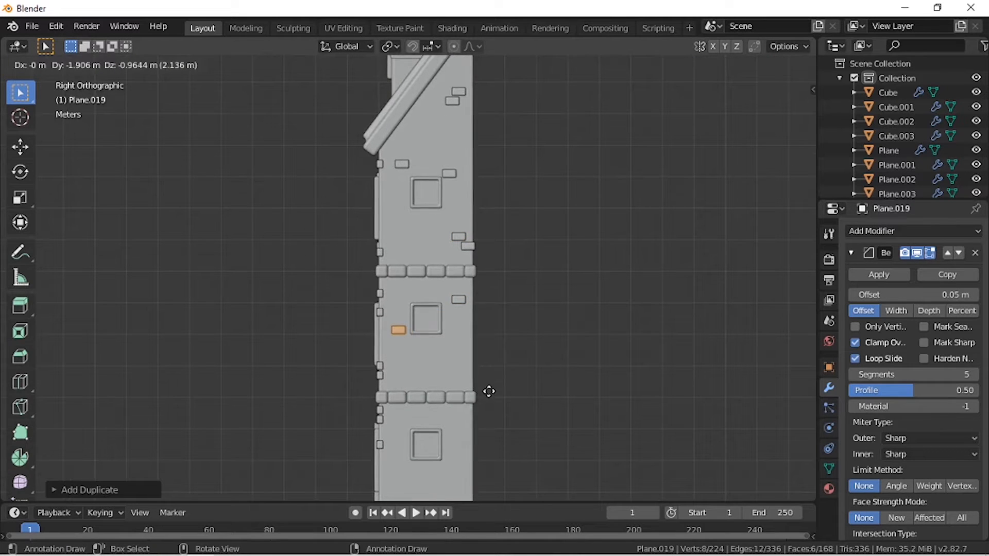
{"action": "key", "text": "ctrl"}
{"action": "left_click", "coordinate": [488, 390]}
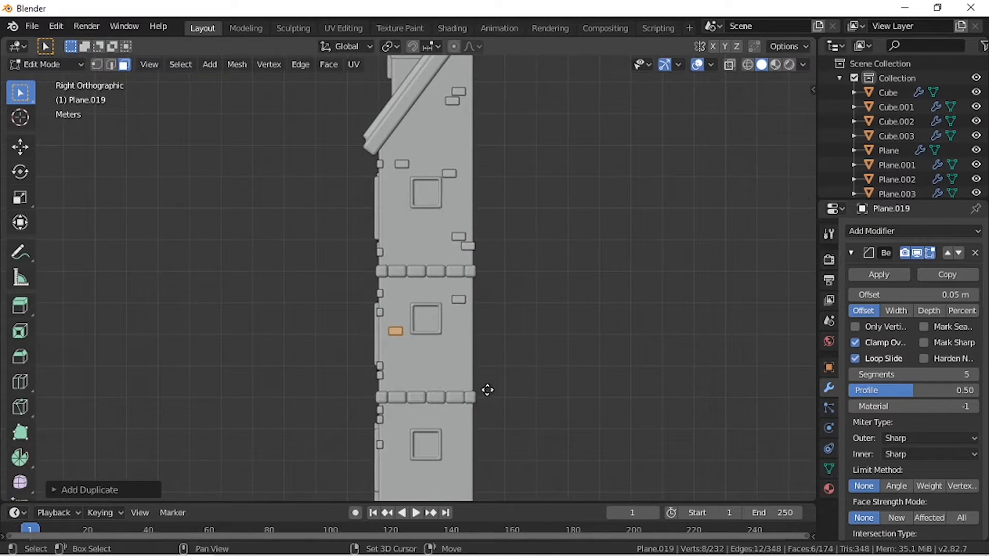
Step: Duplicate the brick below the second-floor side window's right corner, and again diagonally below that copy
{"action": "key", "text": "shift+d"}
{"action": "key", "text": "ctrl"}
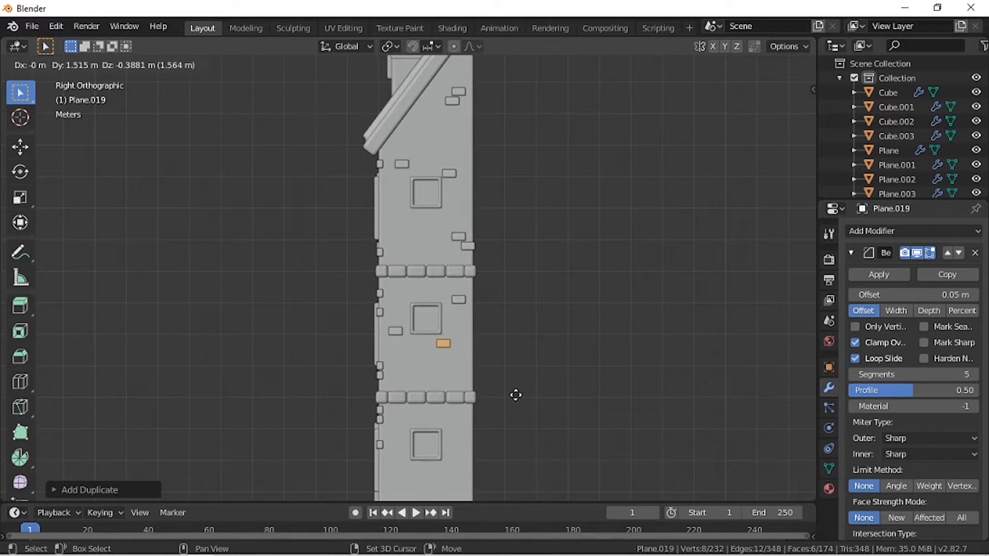
{"action": "left_click", "coordinate": [517, 397]}
{"action": "key", "text": "shift+d"}
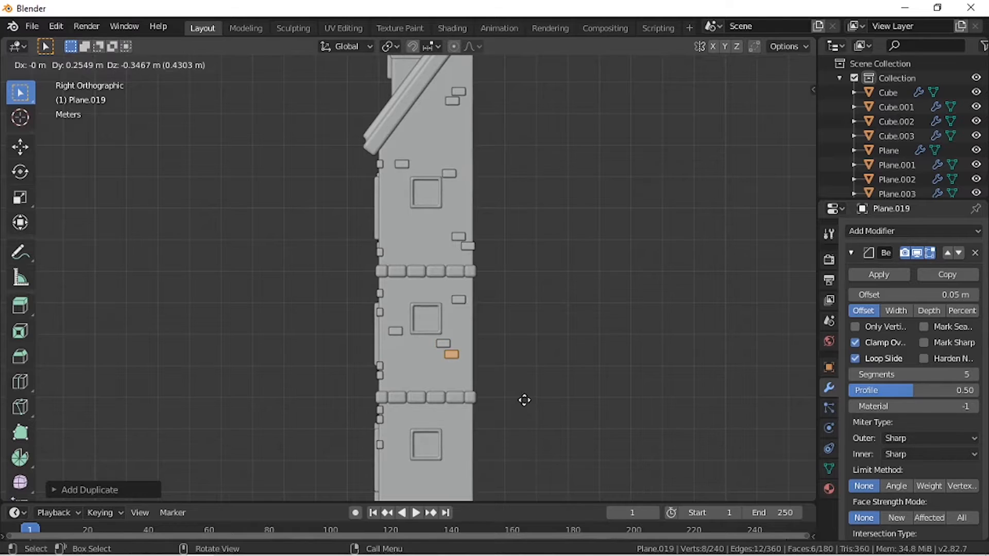
{"action": "scroll", "coordinate": [525, 400], "scroll_direction": "up", "scroll_amount": 3}
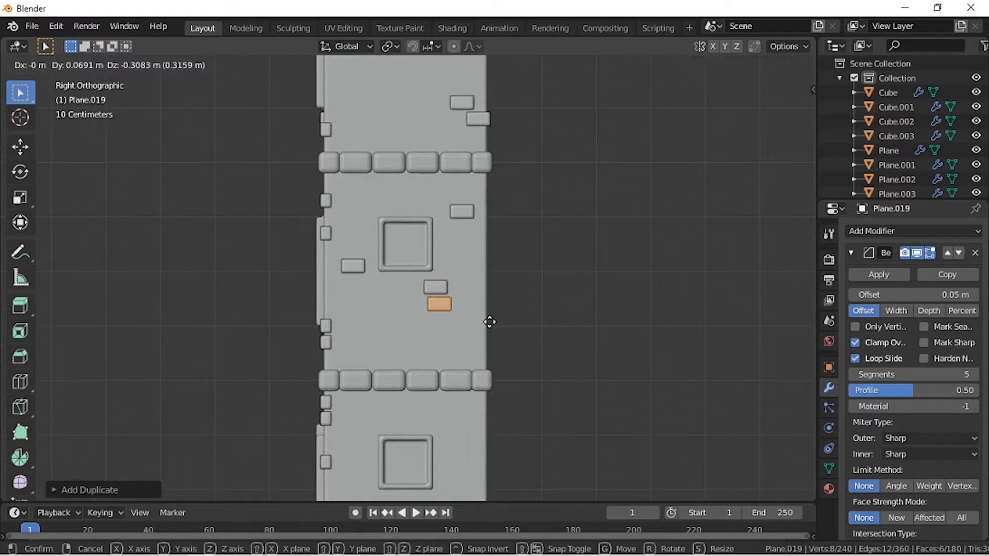
{"action": "left_click", "coordinate": [497, 322]}
Step: Duplicate the brick 1.9 m down onto the first-floor side wall, and again diagonally below toward the back edge
{"action": "scroll", "coordinate": [493, 326], "scroll_direction": "down", "scroll_amount": 4, "text": "shift"}
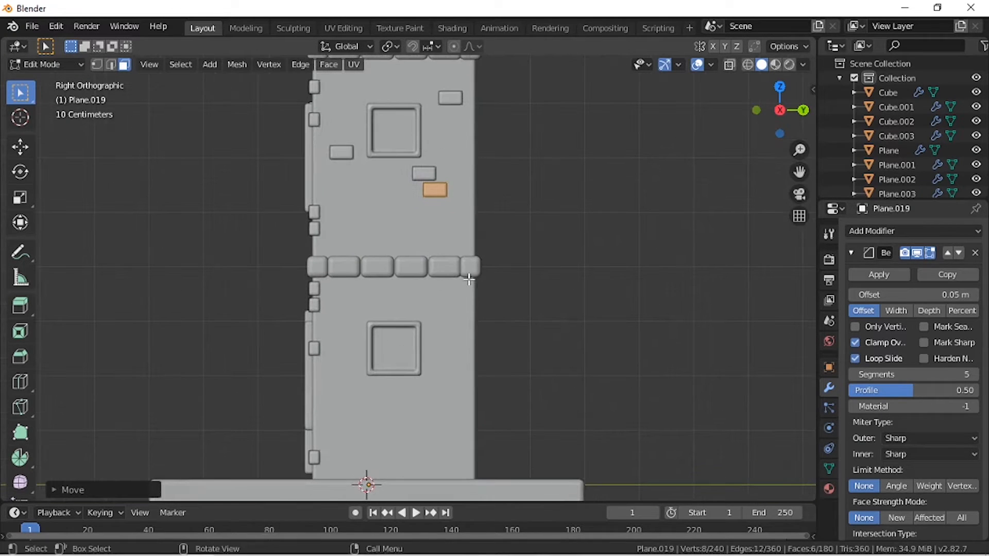
{"action": "key", "text": "shift+d"}
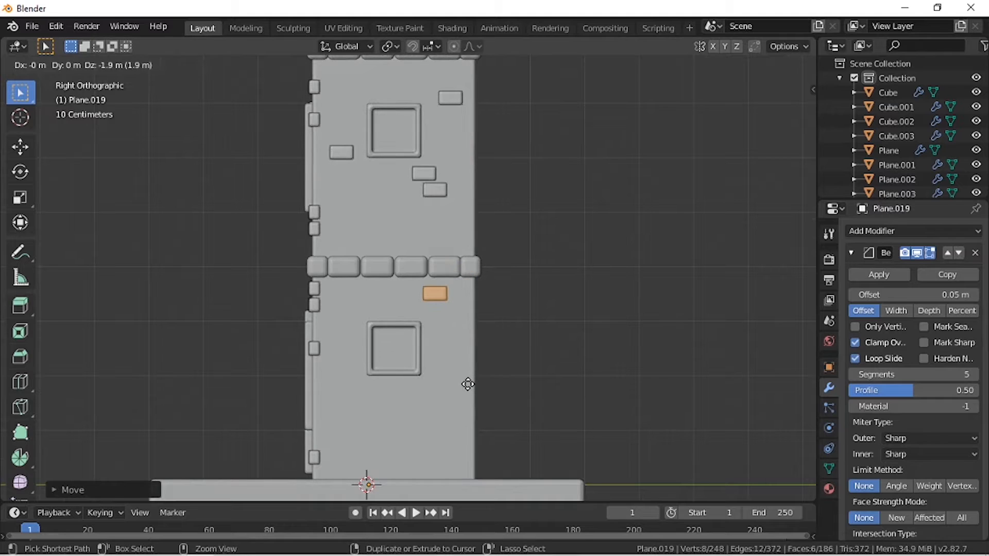
{"action": "left_click", "coordinate": [468, 384]}
{"action": "key", "text": "shift+d"}
{"action": "left_click", "coordinate": [480, 400]}
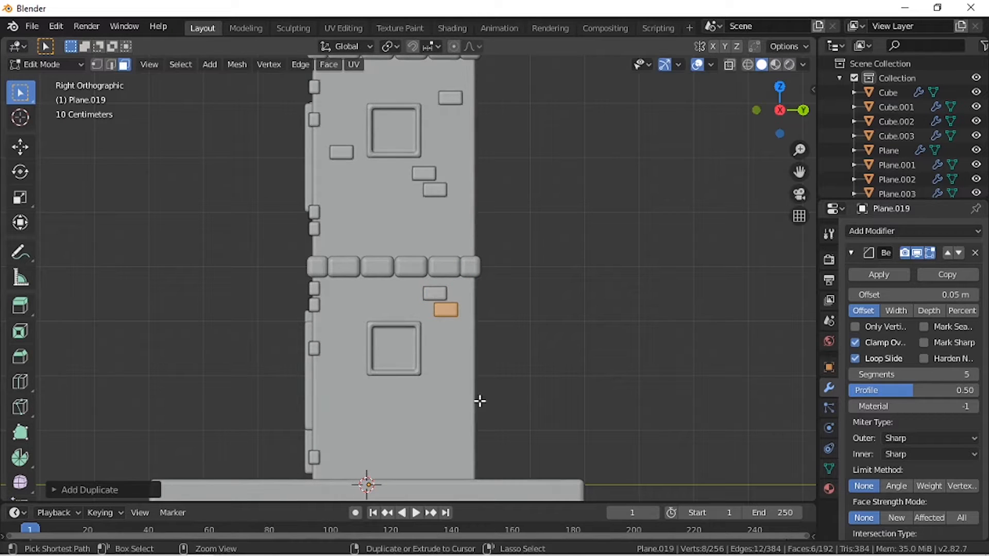
Step: Duplicate the brick to the first-floor side wall's lower left, and again to the back edge just above the base
{"action": "key", "text": "shift+d"}
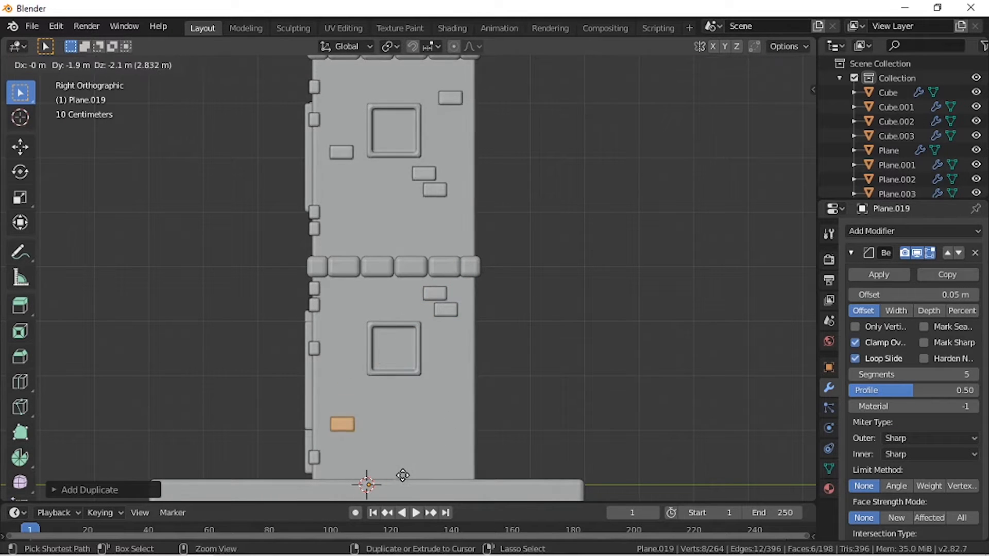
{"action": "left_click", "coordinate": [402, 473]}
{"action": "key", "text": "shift+d"}
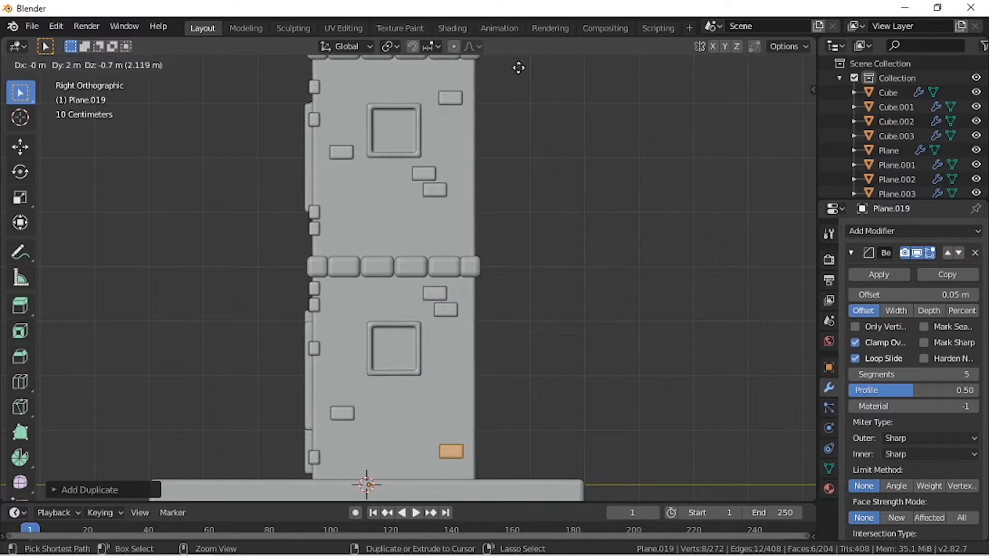
{"action": "left_click", "coordinate": [531, 68]}
Step: Select all the bricks on the side wall in the top view using wireframe shading
{"action": "scroll", "coordinate": [492, 152], "scroll_direction": "down", "scroll_amount": 3}
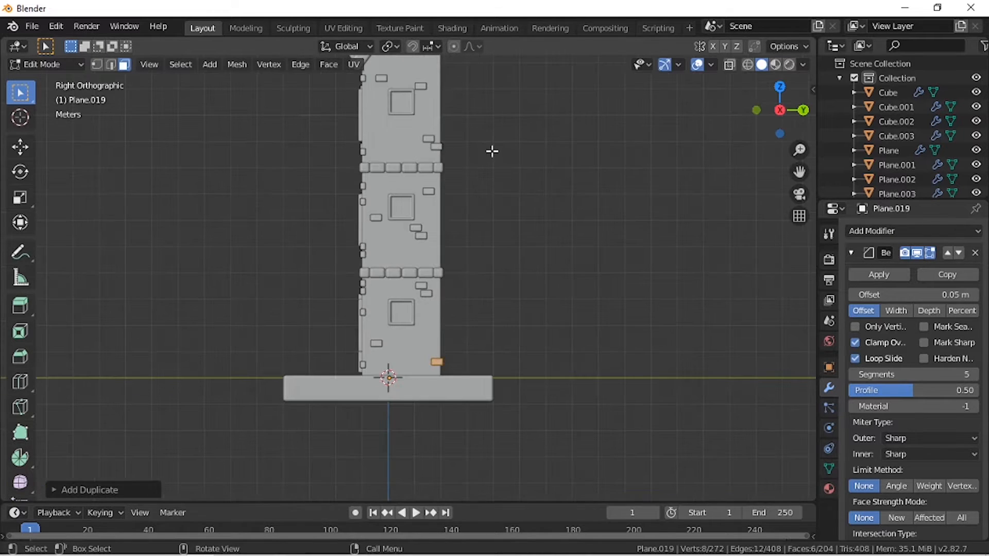
{"action": "key", "text": "KP_7"}
{"action": "key", "text": "shift+z"}
{"action": "scroll", "coordinate": [510, 253], "scroll_direction": "up", "scroll_amount": 6}
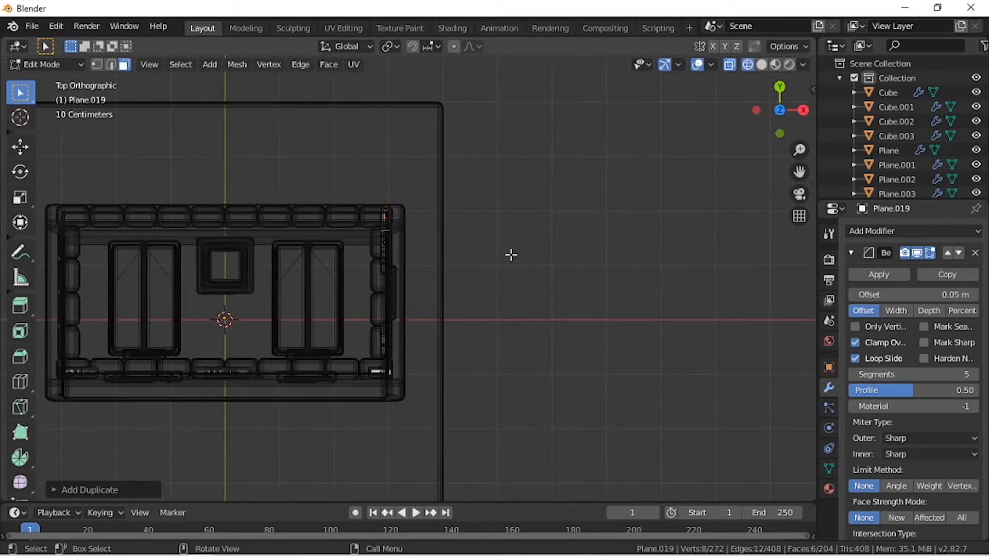
{"action": "left_click_drag", "start_coordinate": [336, 147], "coordinate": [484, 388]}
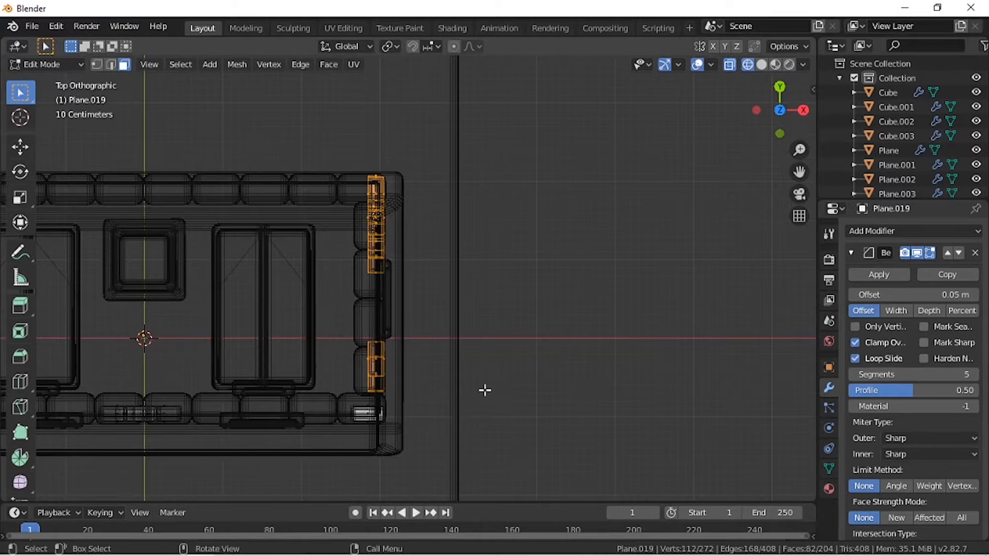
{"action": "middle_click_drag", "start_coordinate": [483, 388], "coordinate": [407, 272]}
{"action": "scroll", "coordinate": [407, 272], "scroll_direction": "down", "scroll_amount": 2}
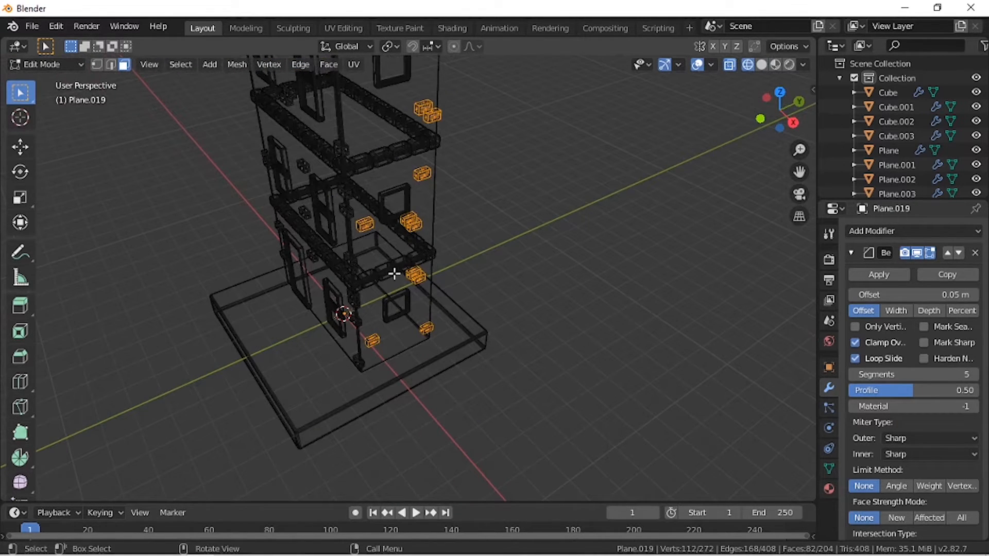
Step: Duplicate the selected side-wall bricks and move the copies -6 m along X to the opposite side wall
{"action": "key", "text": "KP_7"}
{"action": "scroll", "coordinate": [445, 301], "scroll_direction": "up", "scroll_amount": 2}
{"action": "key", "text": "shift+v"}
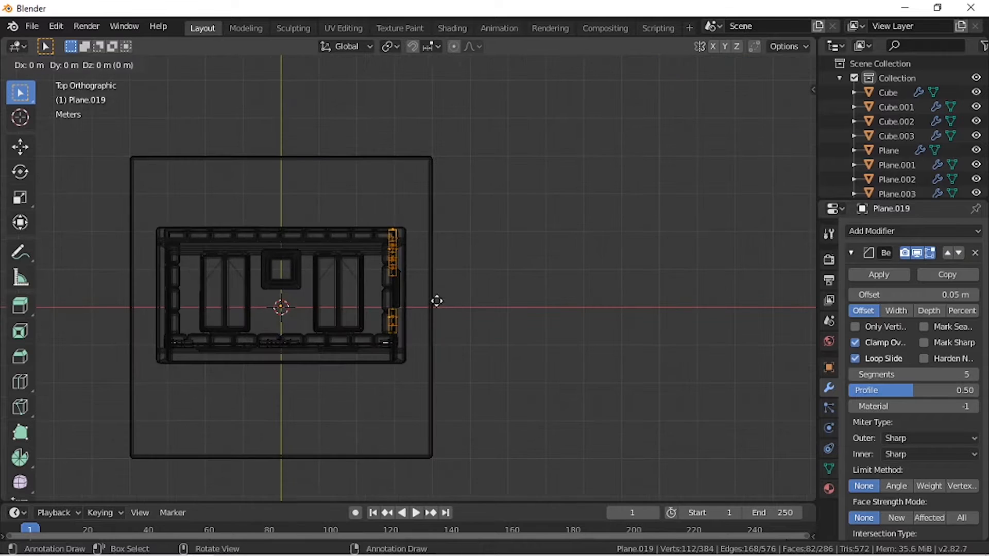
{"action": "right_click", "coordinate": [391, 307]}
{"action": "key", "text": "g"}
{"action": "key", "text": "x"}
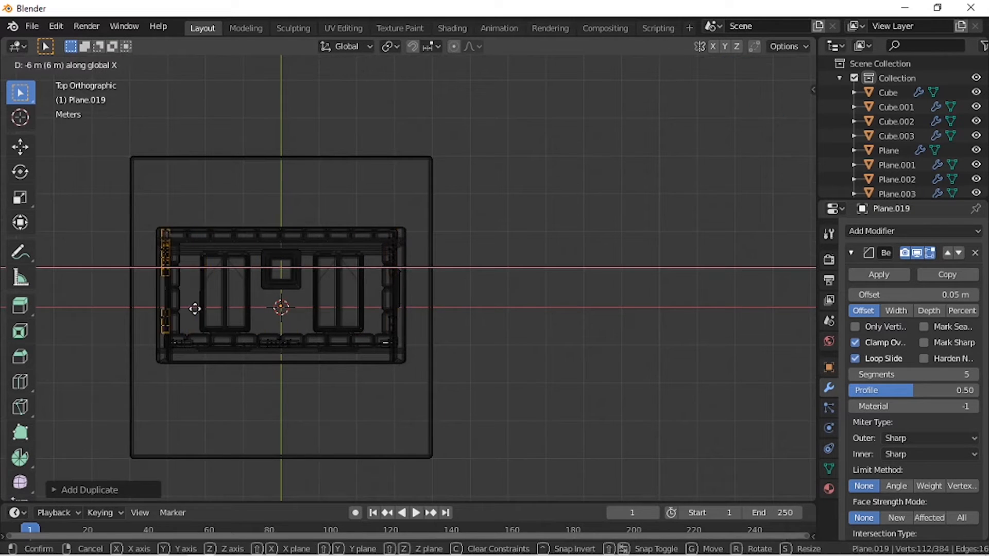
{"action": "left_click", "coordinate": [195, 310]}
Step: Shift the copied bricks about 0.09 m along X in the front view so they line up with the opposite wall's corner bricks
{"action": "mouse_move", "coordinate": [194, 309]}
{"action": "middle_mouse_down"}
{"action": "mouse_move", "coordinate": [280, 254]}
{"action": "mouse_move", "coordinate": [539, 226]}
{"action": "mouse_move", "coordinate": [540, 188]}
{"action": "mouse_move", "coordinate": [516, 210]}
{"action": "mouse_move", "coordinate": [388, 195]}
{"action": "mouse_move", "coordinate": [463, 164]}
{"action": "middle_mouse_up"}
{"action": "key", "text": "shift+z"}
{"action": "scroll", "coordinate": [546, 199], "scroll_direction": "down", "scroll_amount": 2}
{"action": "key", "text": "KP_1"}
{"action": "middle_click_drag", "start_coordinate": [224, 246], "coordinate": [339, 288], "text": "shift"}
{"action": "scroll", "coordinate": [339, 287], "scroll_direction": "up", "scroll_amount": 3}
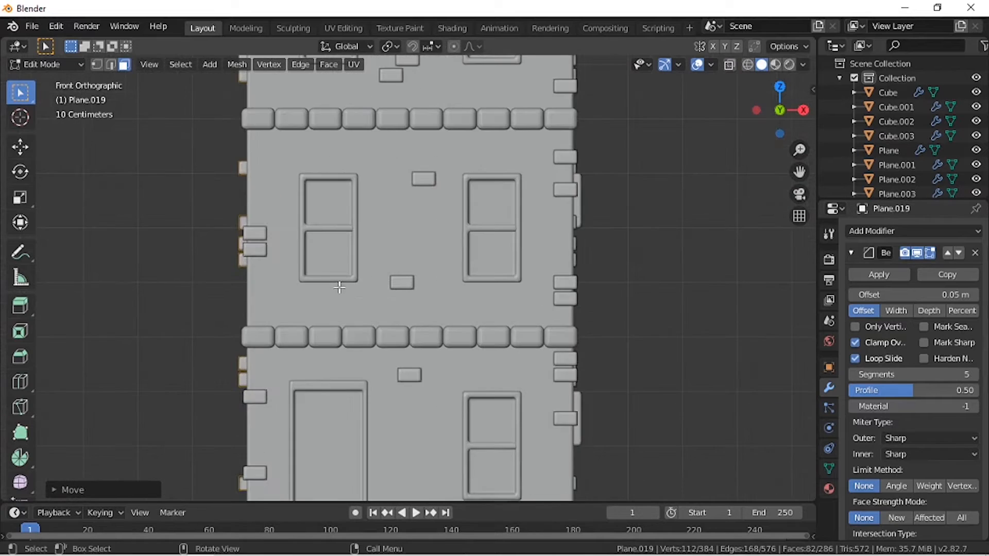
{"action": "scroll", "coordinate": [279, 233], "scroll_direction": "up", "scroll_amount": 4}
{"action": "middle_click_drag", "start_coordinate": [274, 229], "coordinate": [476, 300], "text": "shift"}
{"action": "left_click", "coordinate": [747, 65]}
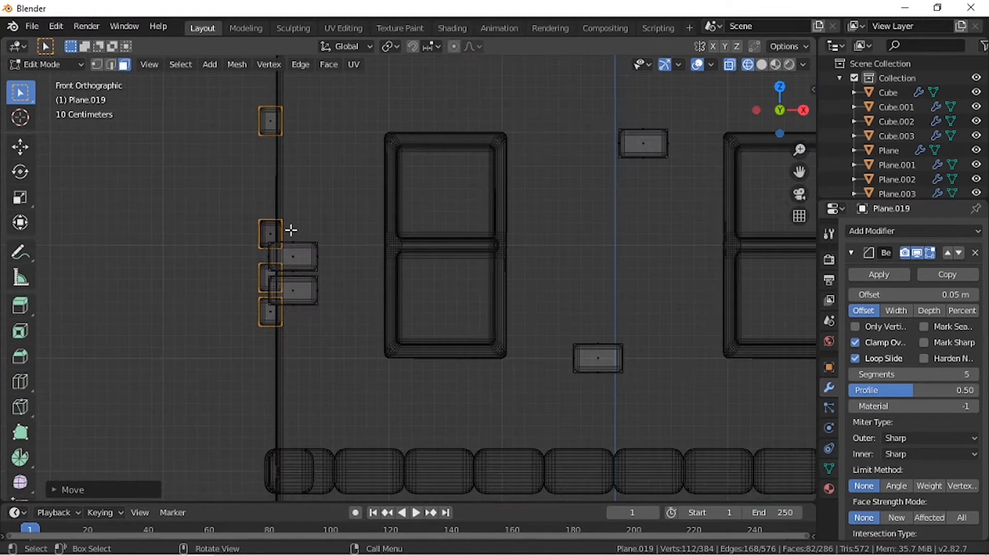
{"action": "key", "text": "g"}
{"action": "key", "text": "x"}
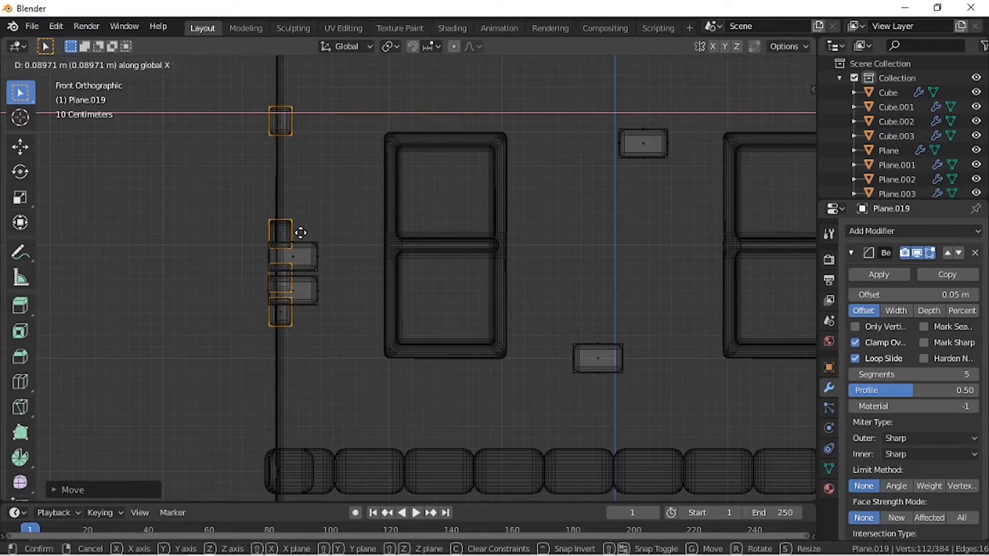
{"action": "left_click", "coordinate": [300, 233]}
Step: Select all the bricks on the front wall in the top view with wireframe shading
{"action": "key", "text": "Tab"}
{"action": "scroll", "coordinate": [456, 286], "scroll_direction": "down", "scroll_amount": 3}
{"action": "key", "text": "Tab"}
{"action": "key", "text": "KP_7"}
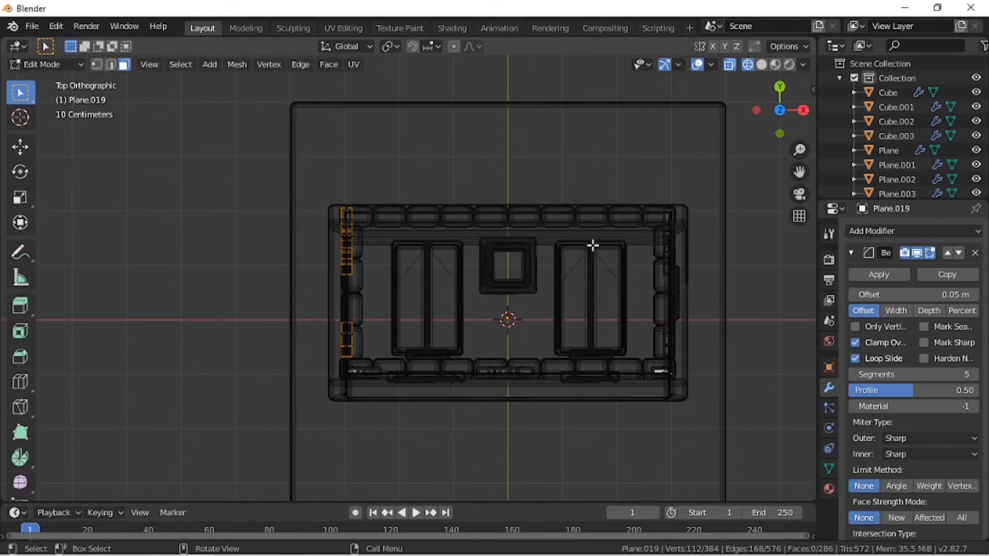
{"action": "left_click", "coordinate": [761, 65]}
{"action": "left_click", "coordinate": [747, 65]}
{"action": "middle_click_drag", "start_coordinate": [565, 357], "coordinate": [524, 265], "text": "shift"}
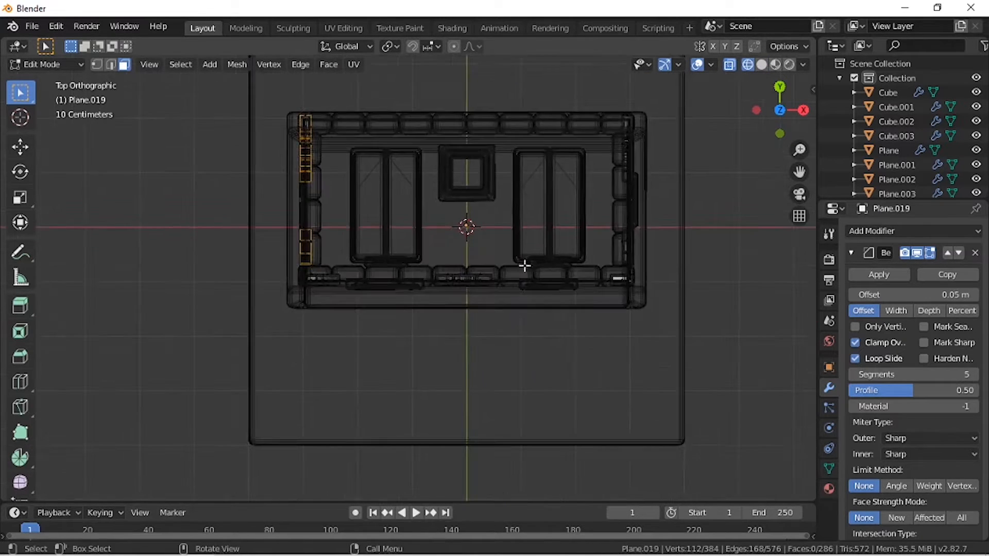
{"action": "scroll", "coordinate": [523, 265], "scroll_direction": "up", "scroll_amount": 3}
{"action": "left_click_drag", "start_coordinate": [231, 270], "coordinate": [777, 386]}
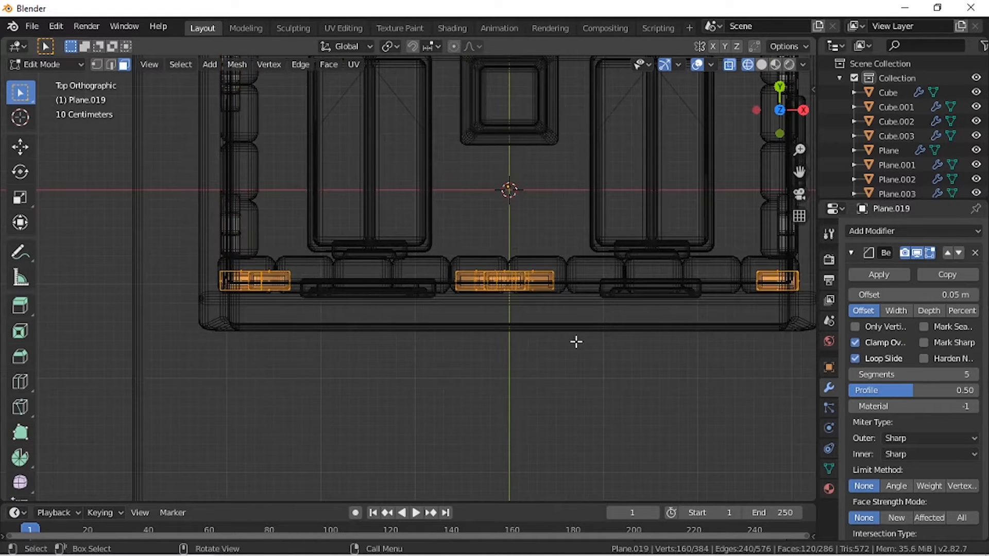
Step: Duplicate the front-wall bricks, move the copies along Y onto the back wall, and leave Edit Mode
{"action": "key", "text": "shift+d"}
{"action": "right_click", "coordinate": [598, 200]}
{"action": "middle_click_drag", "start_coordinate": [598, 200], "coordinate": [560, 393], "text": "shift"}
{"action": "key", "text": "g"}
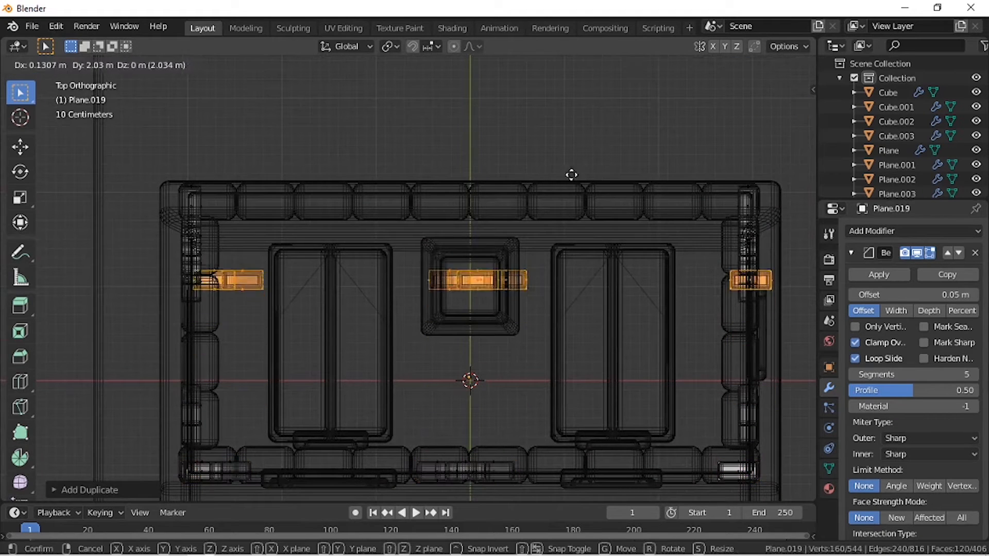
{"action": "key", "text": "x"}
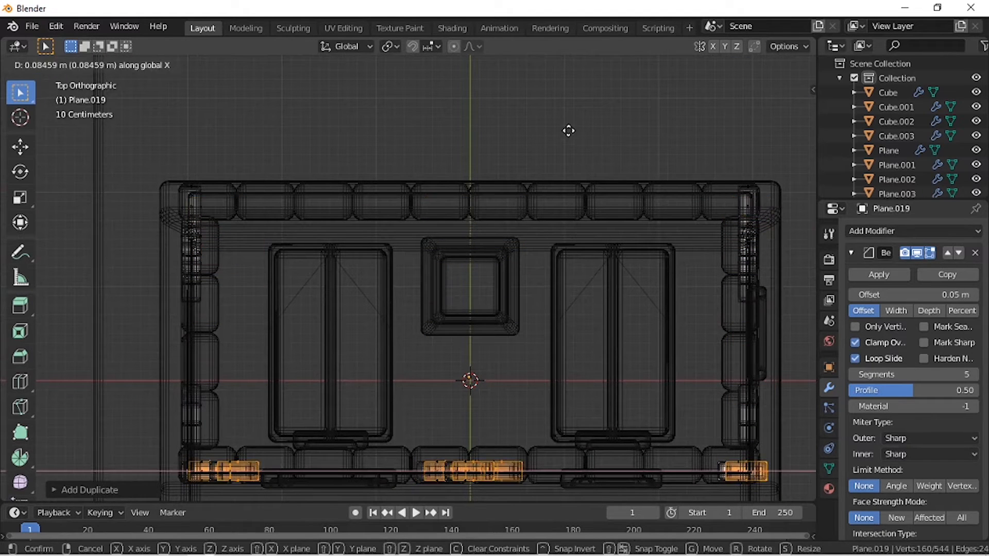
{"action": "key", "text": "y"}
{"action": "left_click", "coordinate": [572, 129]}
{"action": "key", "text": "Tab"}
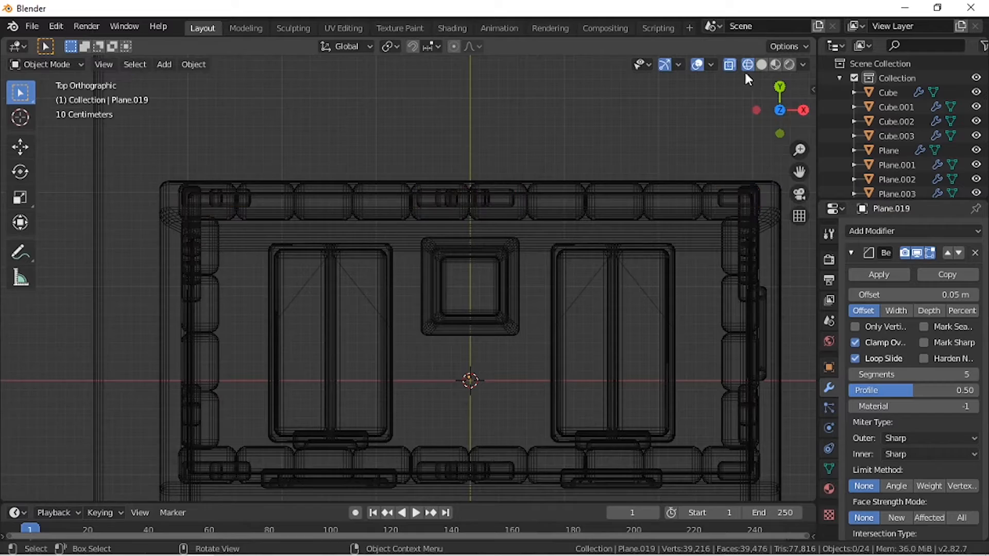
Step: Add a new plane and place it just above the ground-floor door in the front view
{"action": "key", "text": "shift+z"}
{"action": "mouse_move", "coordinate": [705, 280]}
{"action": "middle_mouse_down"}
{"action": "mouse_move", "coordinate": [642, 212]}
{"action": "mouse_move", "coordinate": [587, 189]}
{"action": "mouse_move", "coordinate": [344, 202]}
{"action": "mouse_move", "coordinate": [276, 161]}
{"action": "mouse_move", "coordinate": [455, 156]}
{"action": "mouse_move", "coordinate": [616, 172]}
{"action": "mouse_move", "coordinate": [595, 261]}
{"action": "middle_mouse_up"}
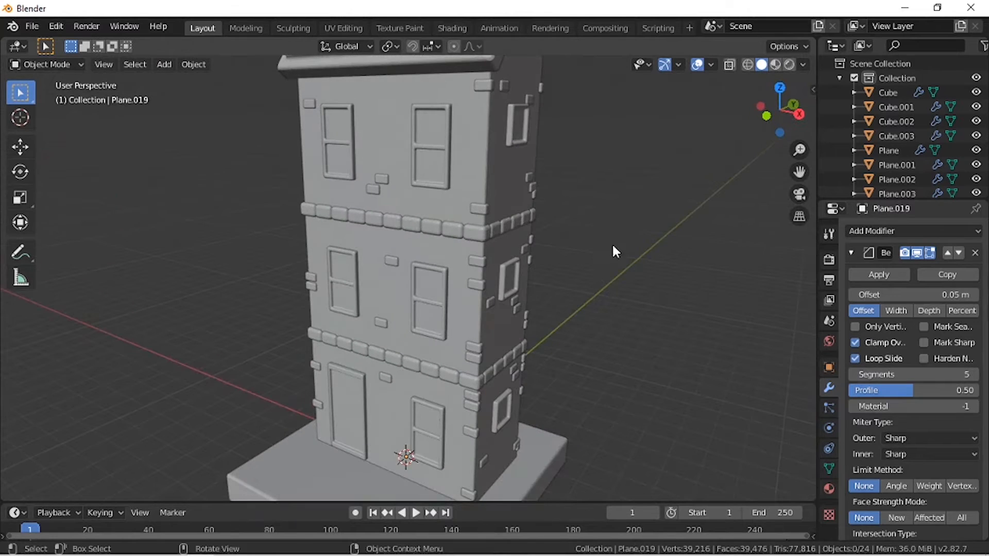
{"action": "scroll", "coordinate": [613, 245], "scroll_direction": "down", "scroll_amount": 2}
{"action": "middle_click_drag", "start_coordinate": [544, 219], "coordinate": [552, 278], "text": "shift"}
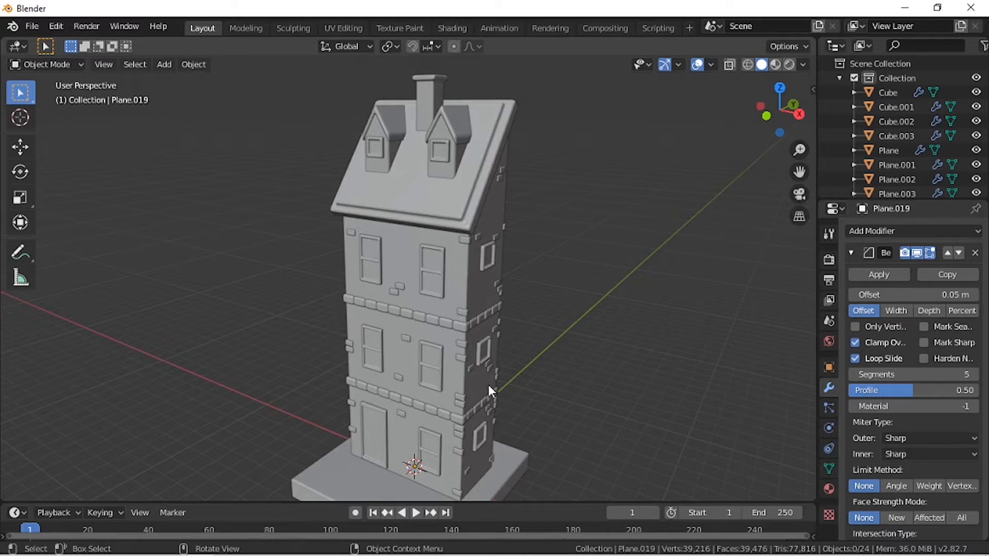
{"action": "key", "text": "KP_1"}
{"action": "middle_click_drag", "start_coordinate": [497, 381], "coordinate": [400, 266], "text": "shift"}
{"action": "scroll", "coordinate": [400, 265], "scroll_direction": "up", "scroll_amount": 4}
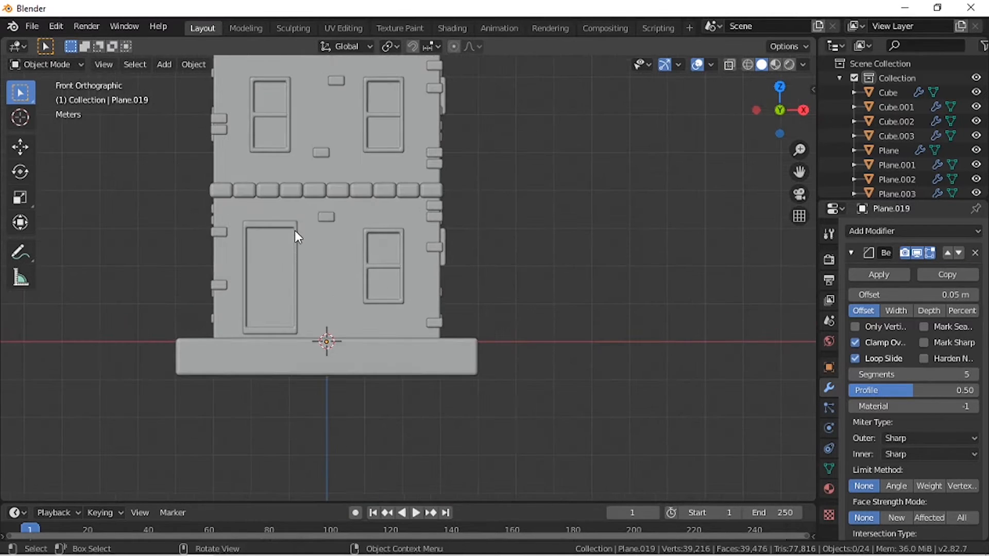
{"action": "scroll", "coordinate": [295, 231], "scroll_direction": "up", "scroll_amount": 1}
{"action": "middle_click_drag", "start_coordinate": [268, 236], "coordinate": [368, 251], "text": "shift"}
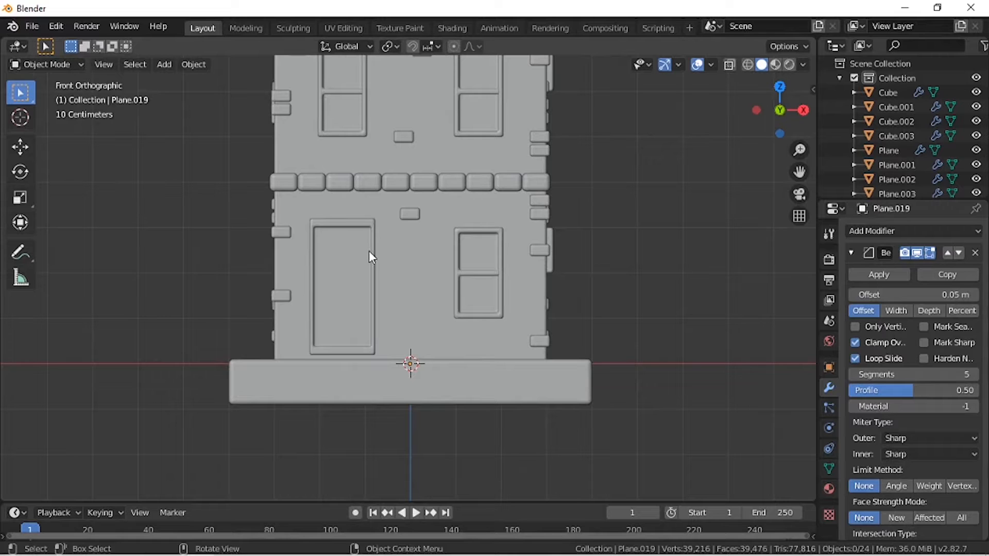
{"action": "key", "text": "shift+a"}
{"action": "left_click", "coordinate": [453, 251]}
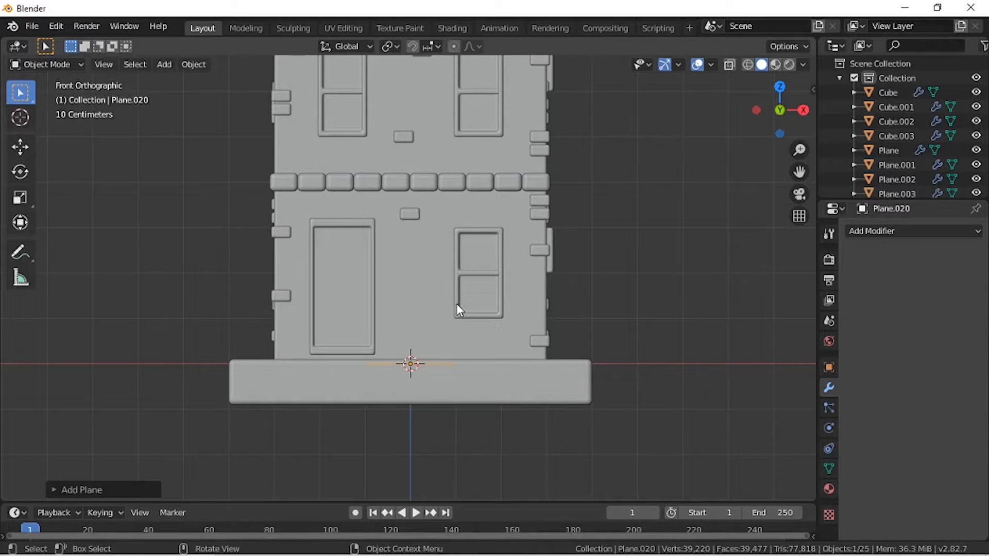
{"action": "key", "text": "g"}
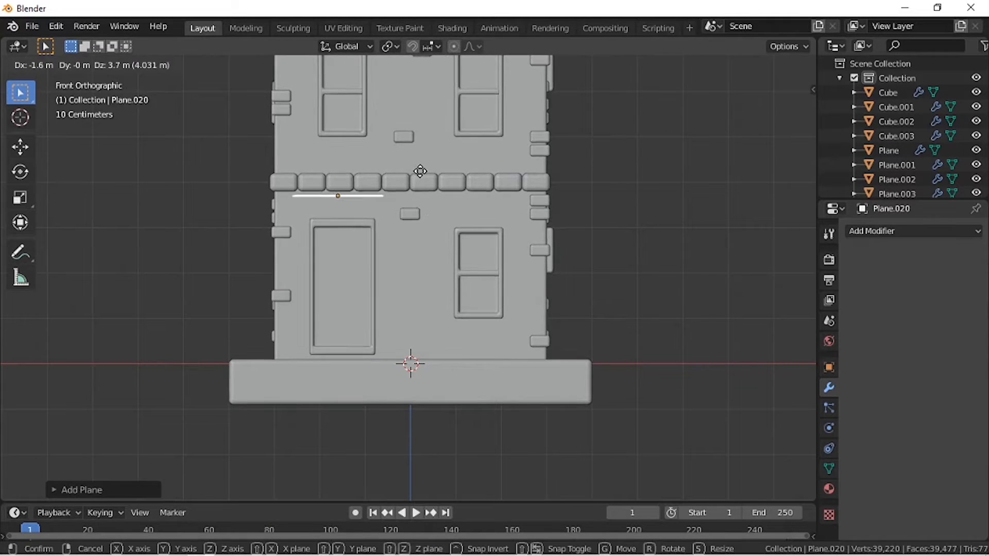
{"action": "left_click", "coordinate": [421, 171]}
Step: In Edit Mode with wireframe shading, stretch the plane along X until it is wider than the door frame and reaches past the wall's edge
{"action": "key", "text": "shift+z"}
{"action": "scroll", "coordinate": [566, 165], "scroll_direction": "up", "scroll_amount": 1}
{"action": "key", "text": "Tab"}
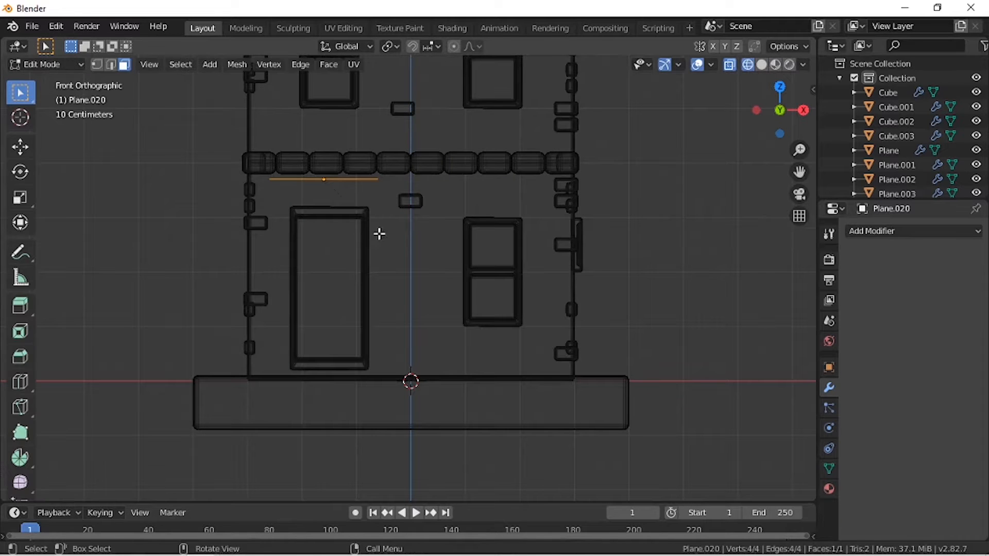
{"action": "key", "text": "s"}
{"action": "key", "text": "x"}
{"action": "left_click", "coordinate": [439, 254]}
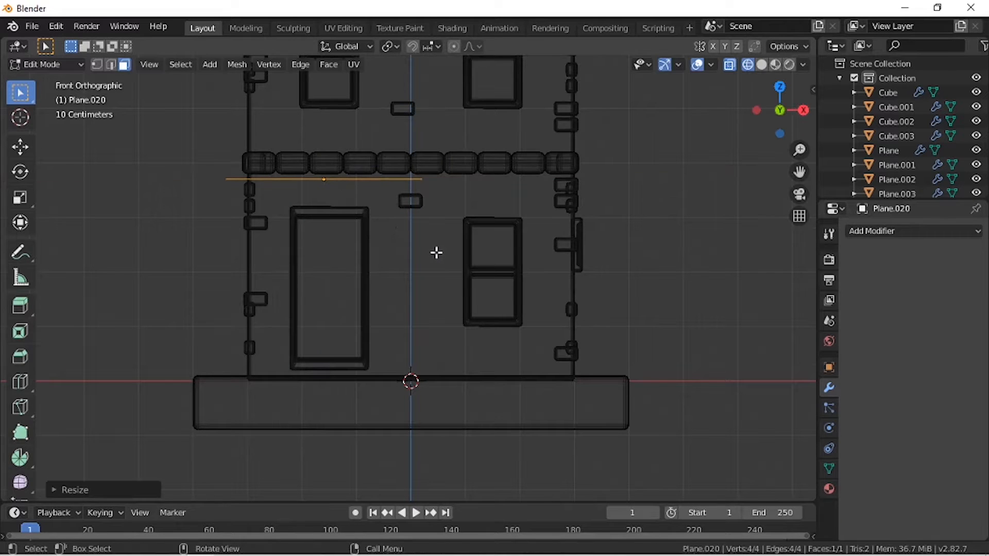
{"action": "key", "text": "s"}
{"action": "key", "text": "x"}
{"action": "left_click", "coordinate": [431, 246]}
Step: Move the plane out and slightly down in the right view so its back edge meets the front wall
{"action": "key", "text": "KP_3"}
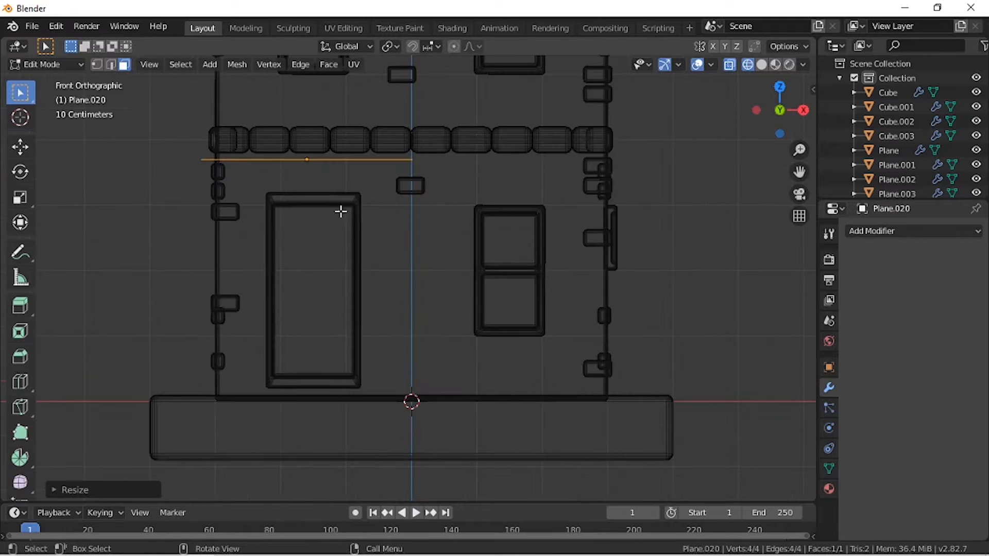
{"action": "key", "text": "g"}
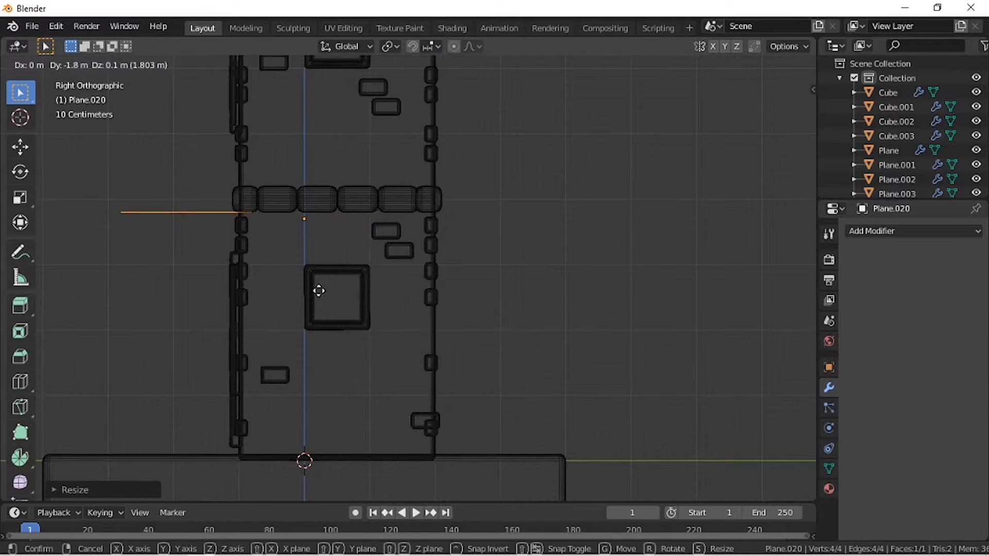
{"action": "left_click", "coordinate": [307, 321]}
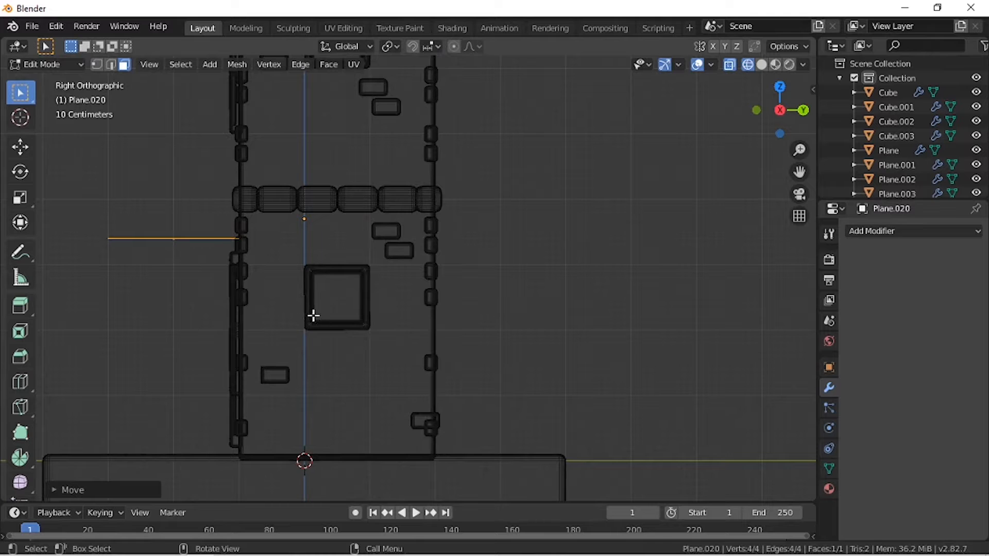
Step: Select the plane's outer edge and lower it so the door canopy slopes down away from the wall
{"action": "scroll", "coordinate": [313, 316], "scroll_direction": "up", "scroll_amount": 2}
{"action": "scroll", "coordinate": [314, 316], "scroll_direction": "down", "scroll_amount": 2}
{"action": "middle_click_drag", "start_coordinate": [269, 309], "coordinate": [375, 285], "text": "shift"}
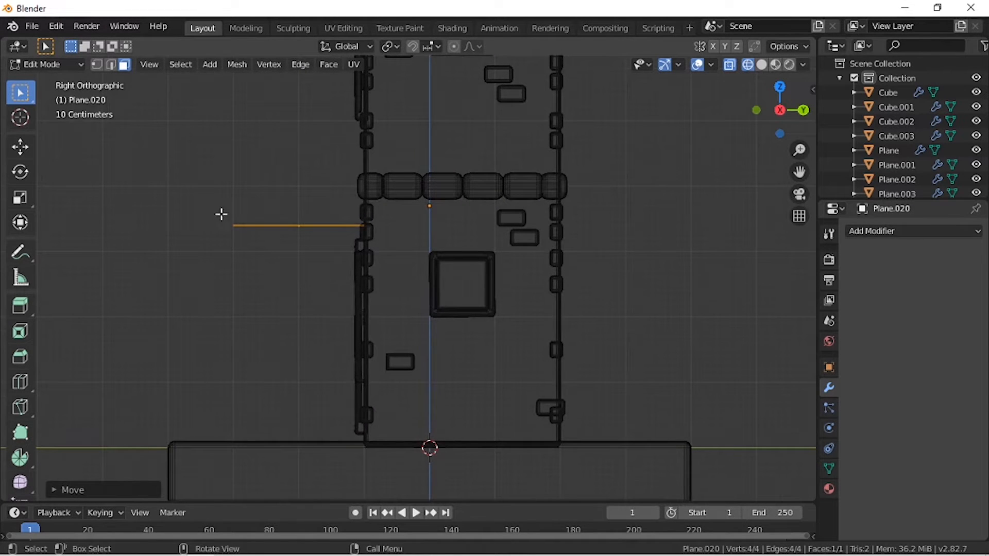
{"action": "left_click_drag", "start_coordinate": [195, 162], "coordinate": [245, 251]}
{"action": "key", "text": "g"}
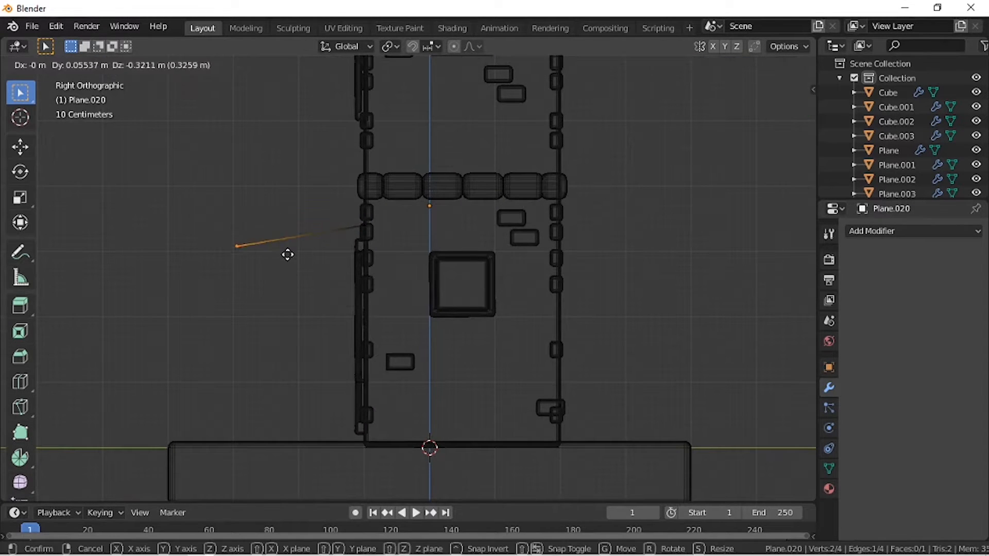
{"action": "left_click", "coordinate": [284, 253]}
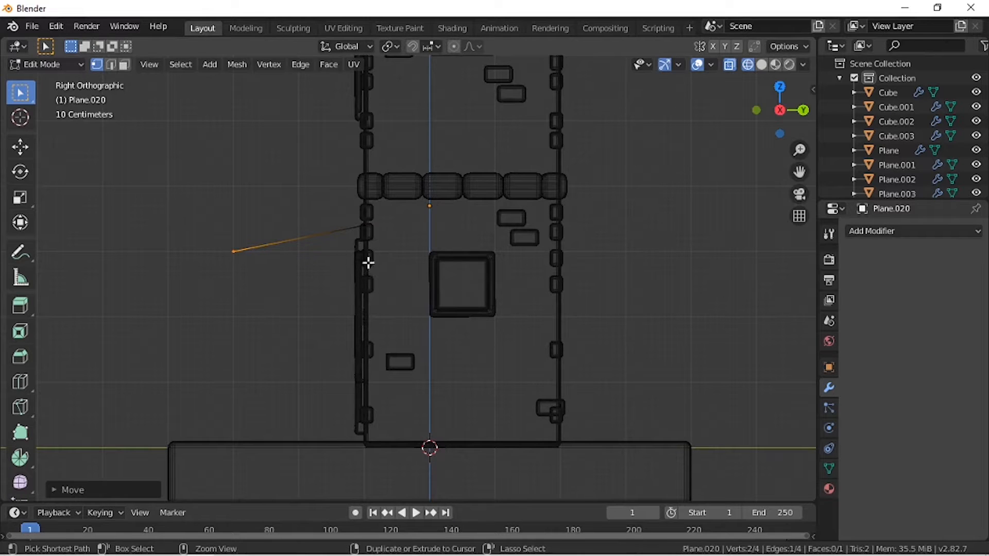
Step: Add a Solidify modifier to the canopy and set its thickness to 0.15 m
{"action": "left_click", "coordinate": [873, 229]}
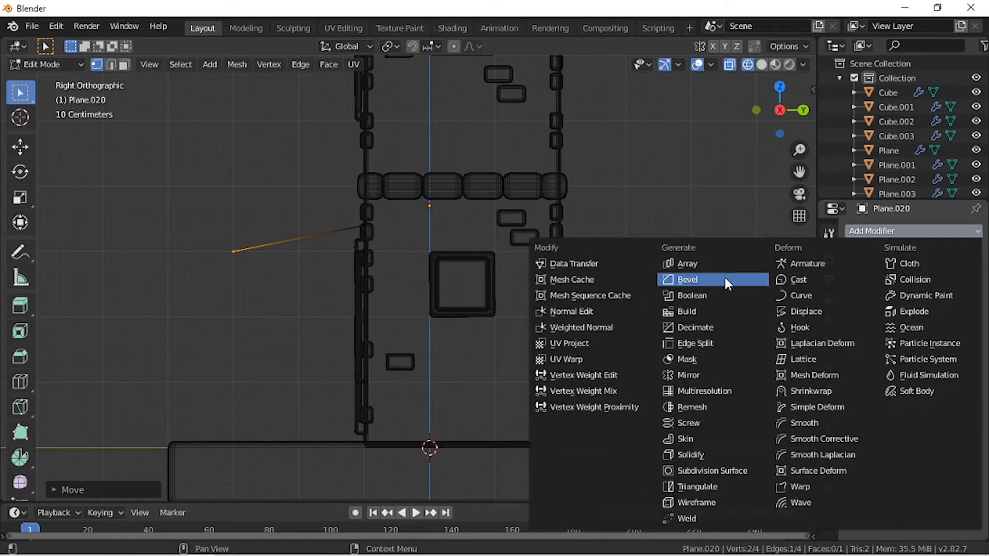
{"action": "left_click", "coordinate": [725, 452]}
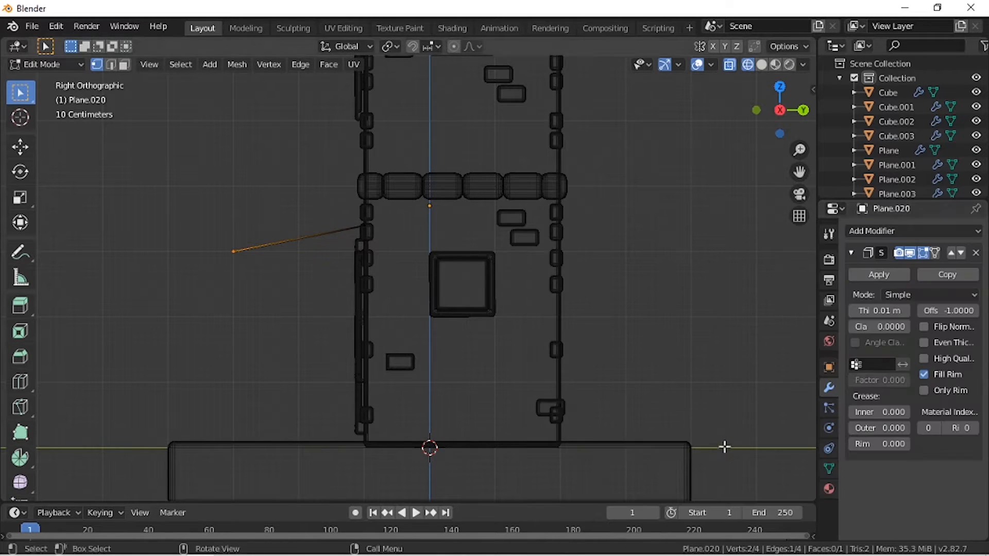
{"action": "left_click_drag", "start_coordinate": [881, 310], "coordinate": [870, 310]}
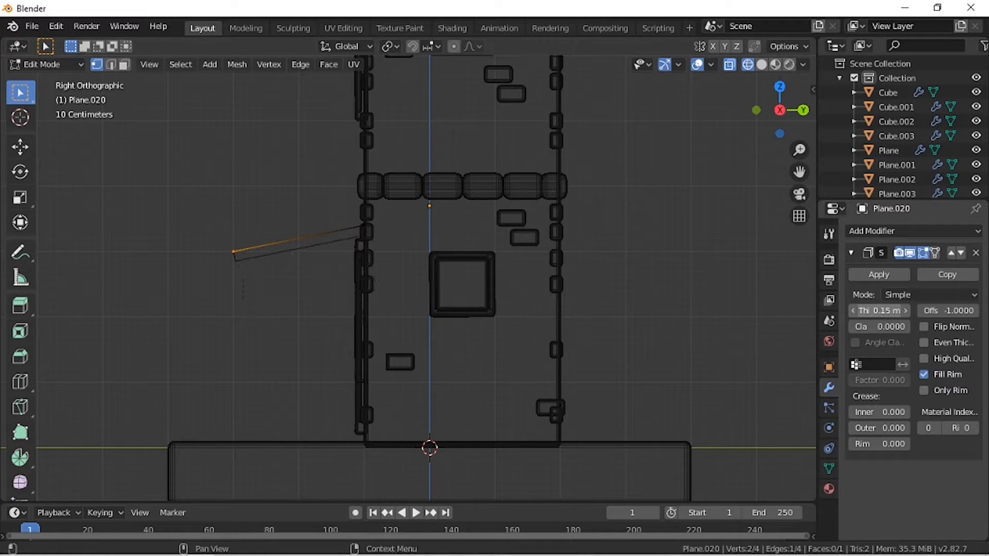
Step: Add a Bevel modifier with 5 segments to the canopy and check its shape in solid shading from the front and side
{"action": "key", "text": "KP_1"}
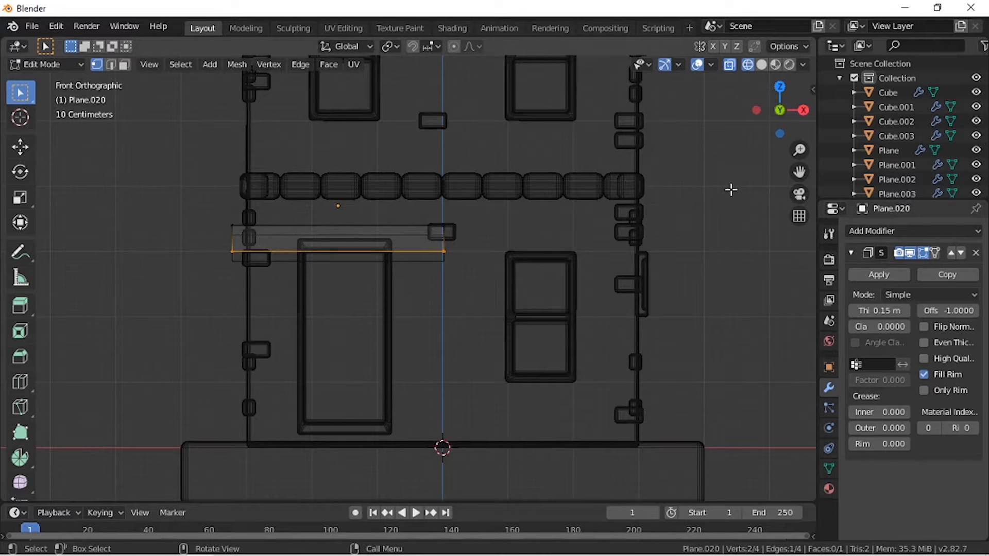
{"action": "left_click", "coordinate": [869, 232]}
{"action": "left_click", "coordinate": [742, 279]}
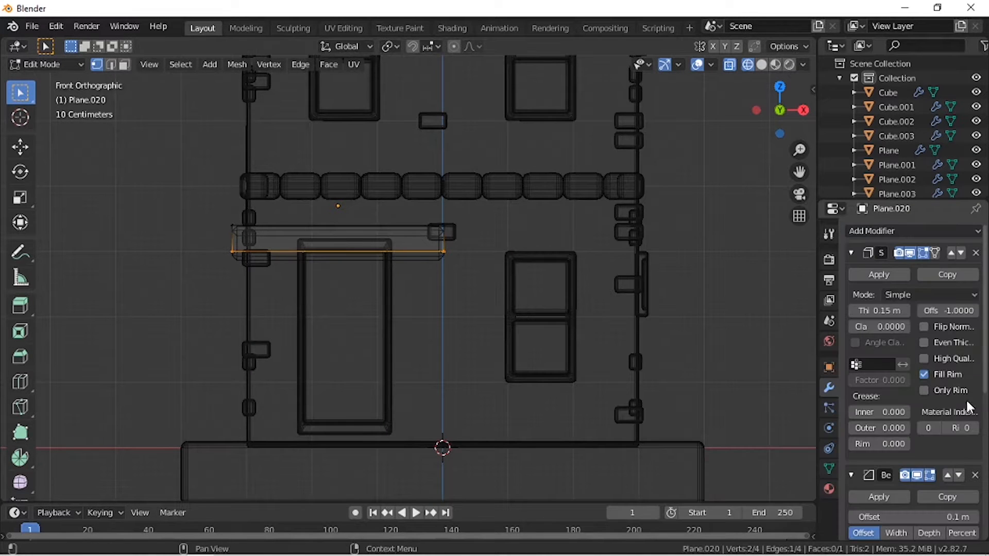
{"action": "left_click", "coordinate": [852, 253]}
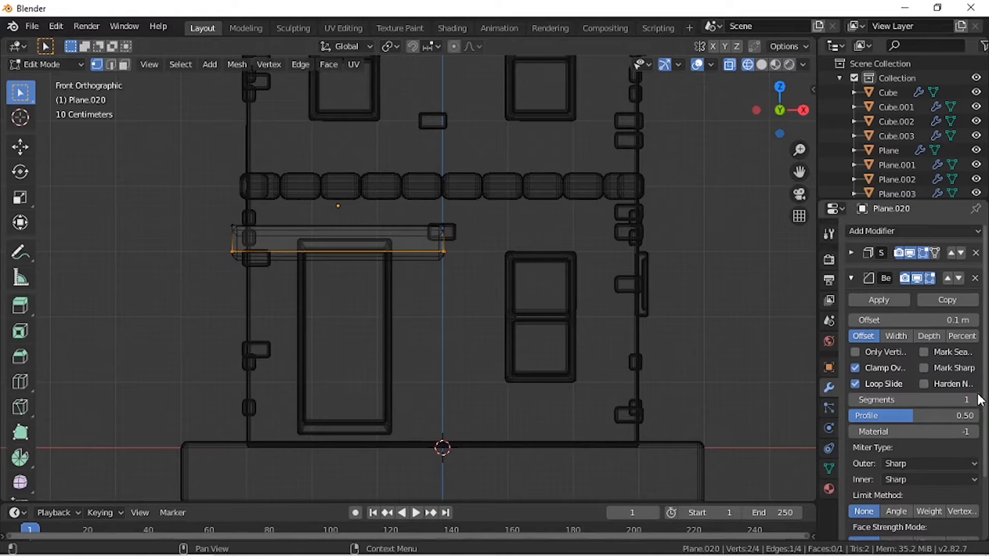
{"action": "left_click", "coordinate": [975, 401]}
{"action": "left_click", "coordinate": [974, 400]}
{"action": "left_click", "coordinate": [761, 65]}
{"action": "middle_click_drag", "start_coordinate": [742, 207], "coordinate": [702, 225]}
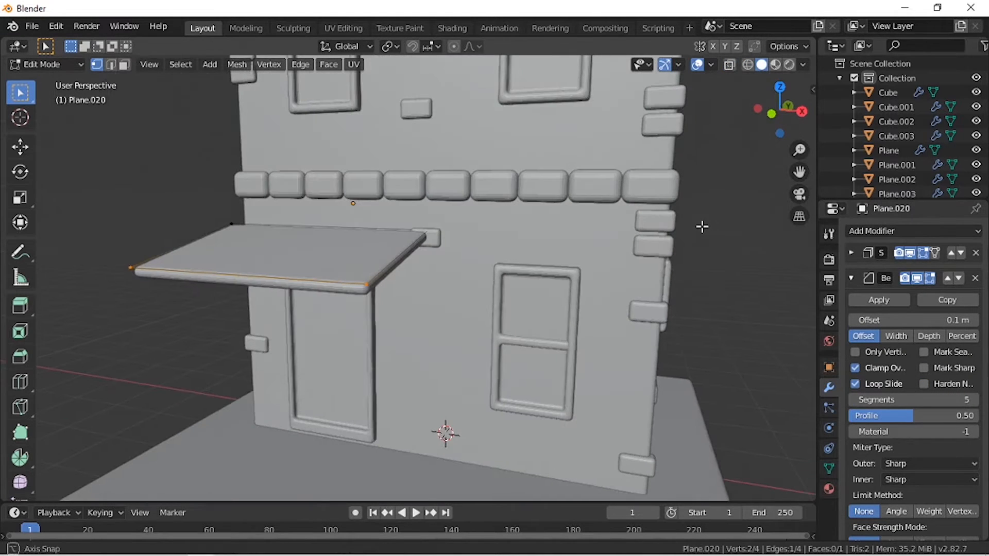
{"action": "key", "text": "KP_1"}
{"action": "key", "text": "KP_3"}
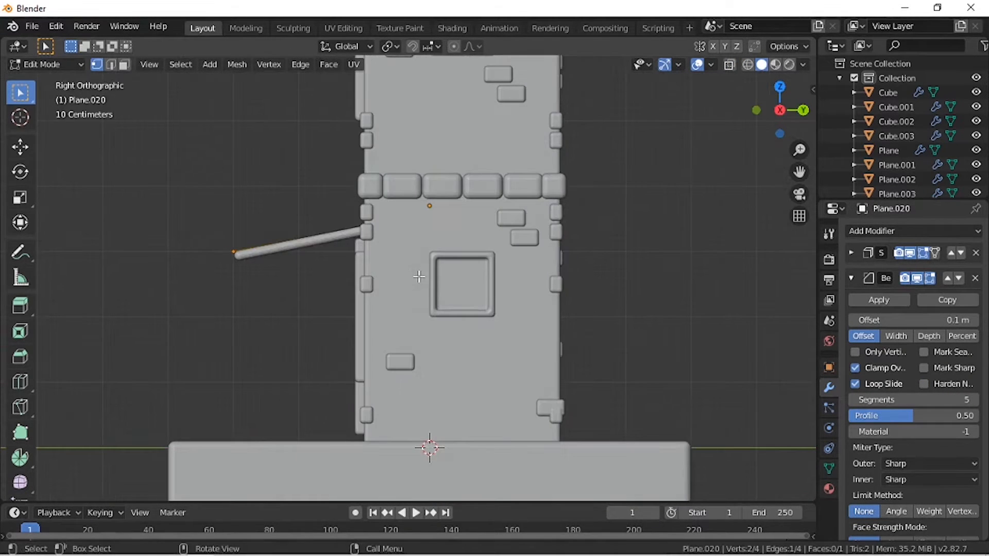
{"action": "key", "text": "KP_1"}
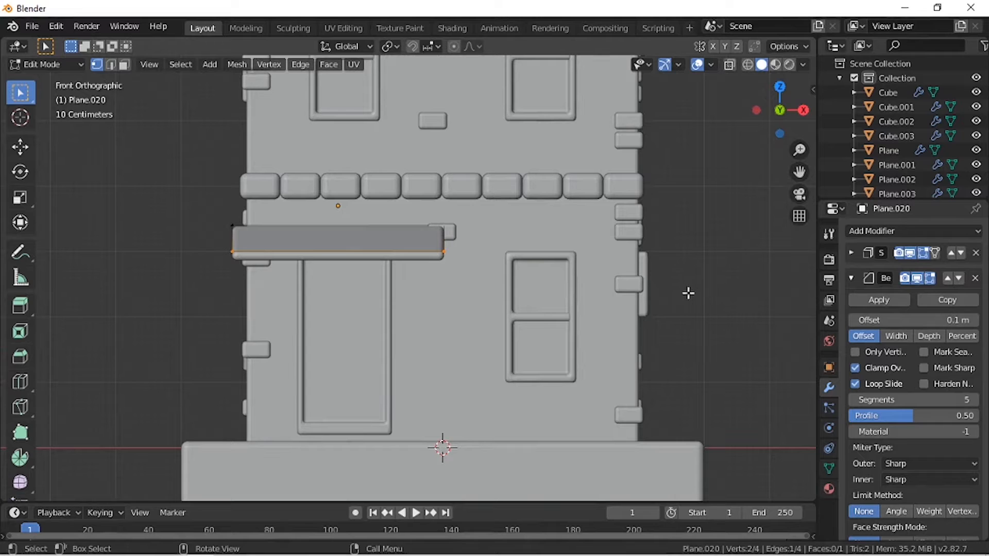
{"action": "left_click", "coordinate": [851, 278]}
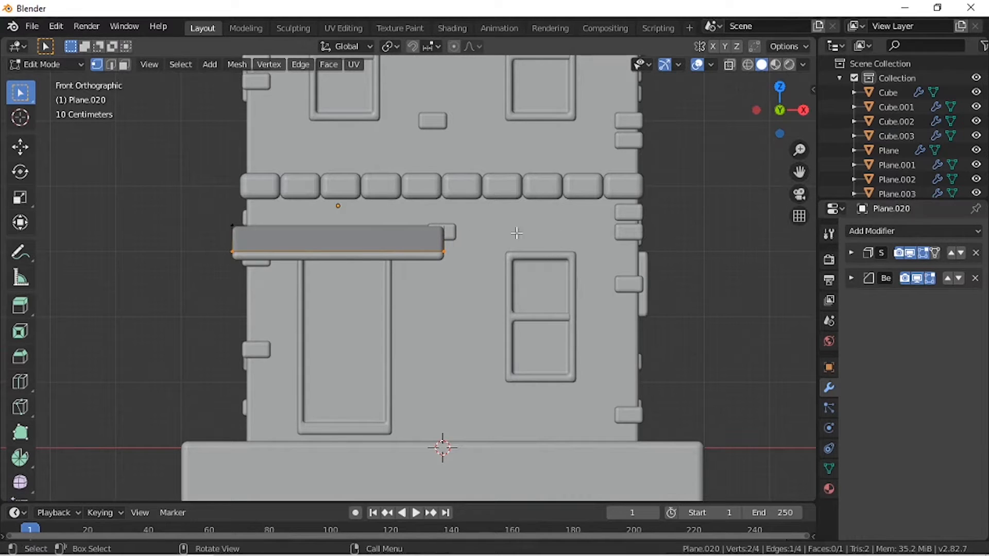
Step: Try narrowing the canopy to a short strip by moving its window-side edge along X toward the opposite edge
{"action": "left_click", "coordinate": [747, 65]}
{"action": "key", "text": "g"}
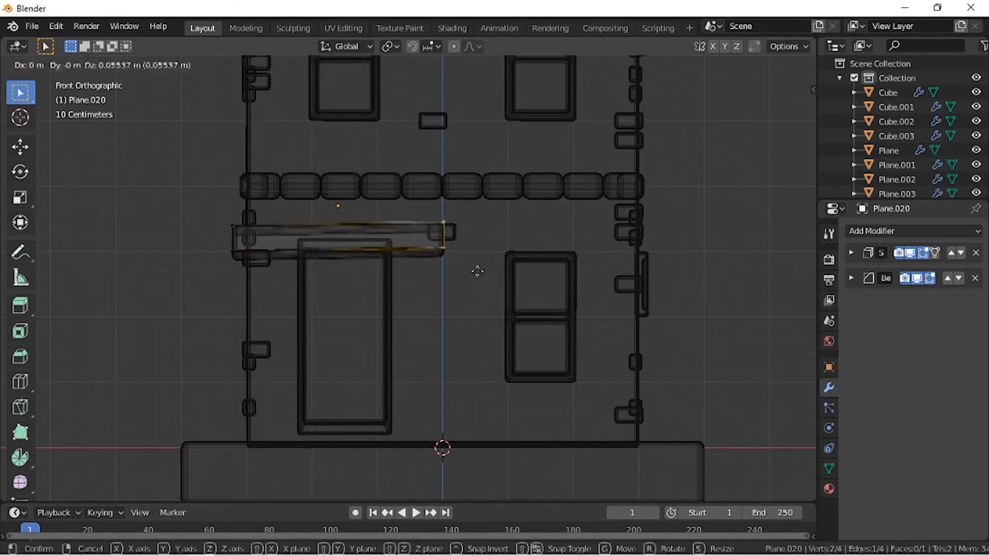
{"action": "key", "text": "x"}
{"action": "left_click", "coordinate": [320, 285]}
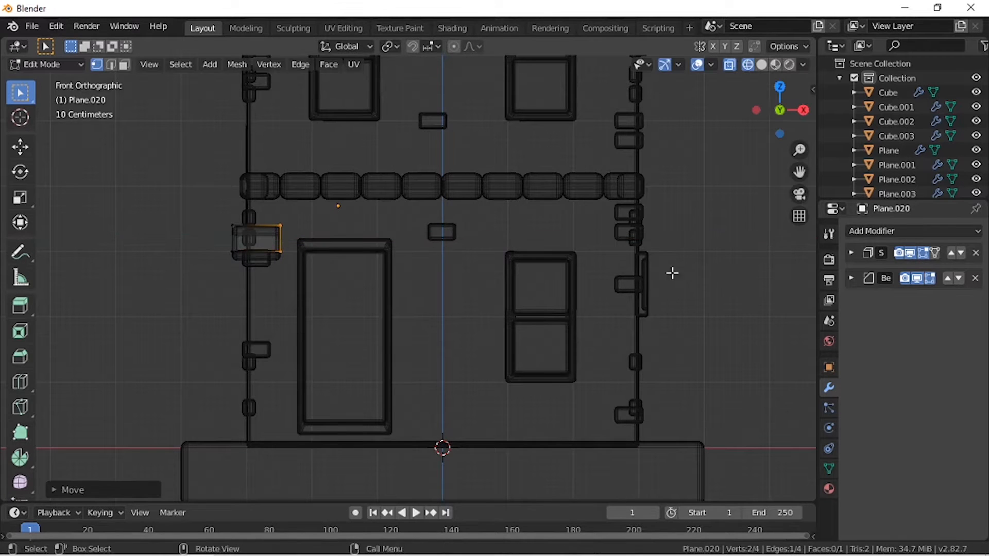
{"action": "left_click", "coordinate": [857, 231]}
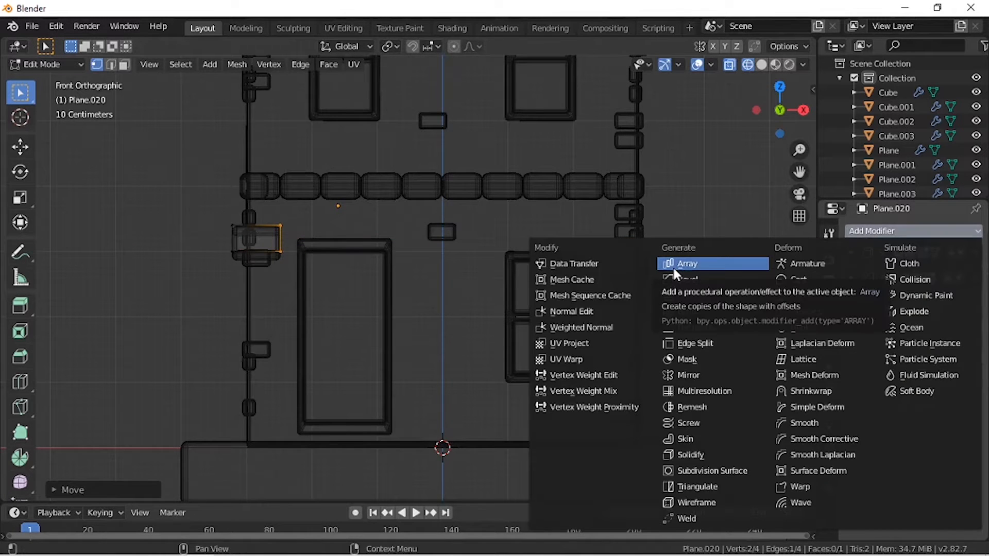
{"action": "right_click", "coordinate": [448, 264], "text": "ctrl"}
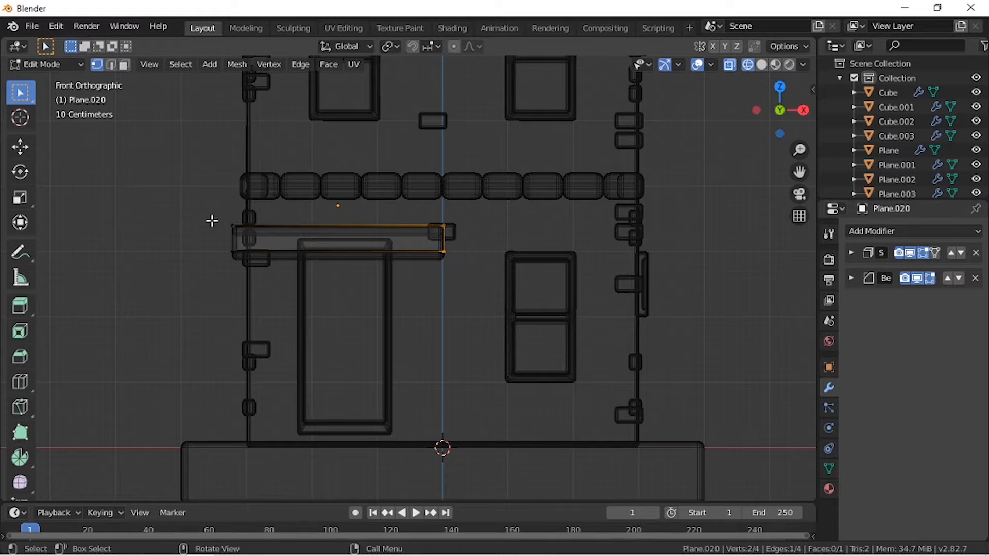
Step: Select the canopy's overhanging side edge and move it inward along X to line up with the wall's corner
{"action": "left_click", "coordinate": [232, 241]}
{"action": "scroll", "coordinate": [249, 272], "scroll_direction": "up", "scroll_amount": 2}
{"action": "key", "text": "g"}
{"action": "key", "text": "x"}
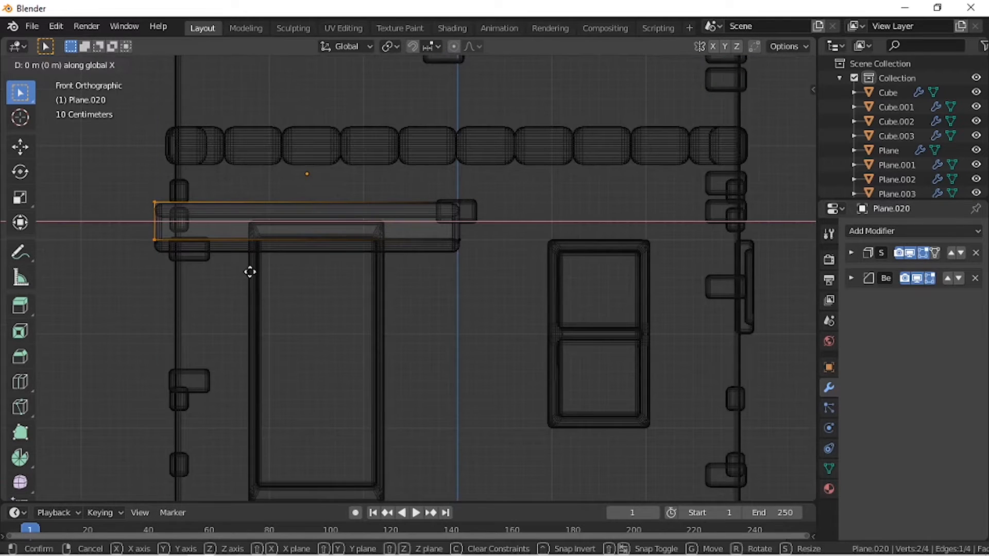
{"action": "left_click", "coordinate": [271, 271]}
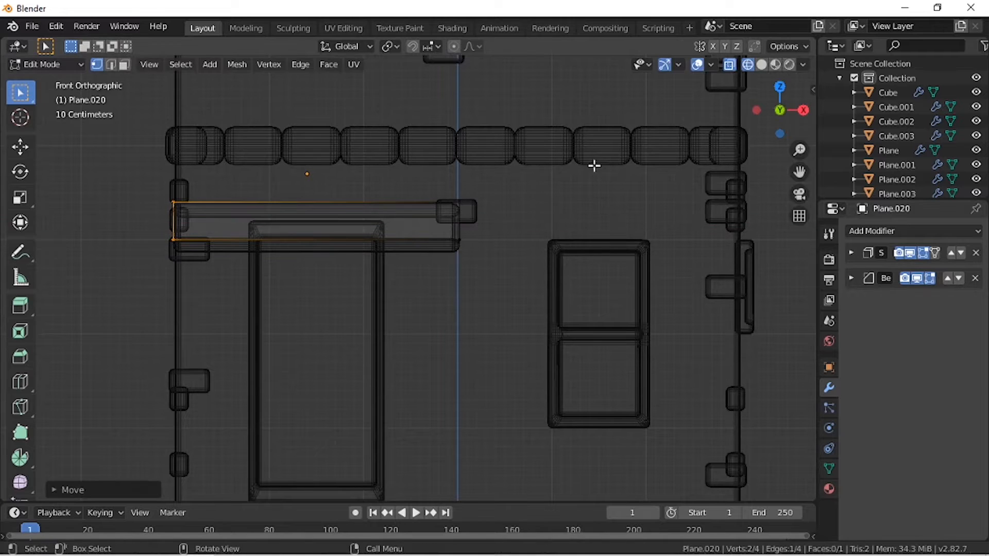
Step: Add six evenly spaced loop cuts across the canopy's width without sliding them, leave Edit Mode and deselect the canopy
{"action": "key", "text": "shift+z"}
{"action": "key", "text": "ctrl+r"}
{"action": "scroll", "coordinate": [341, 228], "scroll_direction": "up", "scroll_amount": 4}
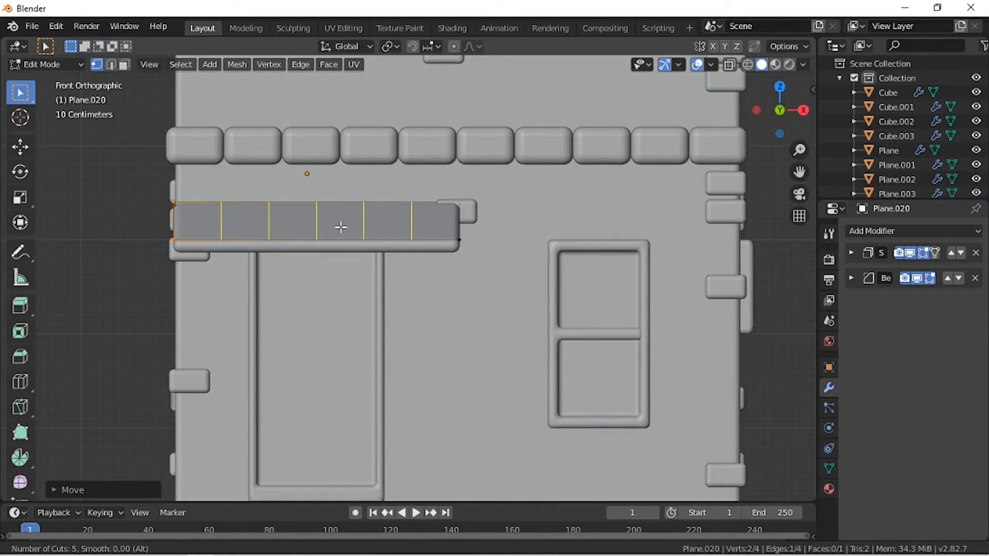
{"action": "scroll", "coordinate": [341, 227], "scroll_direction": "up", "scroll_amount": 1}
{"action": "left_click", "coordinate": [341, 227]}
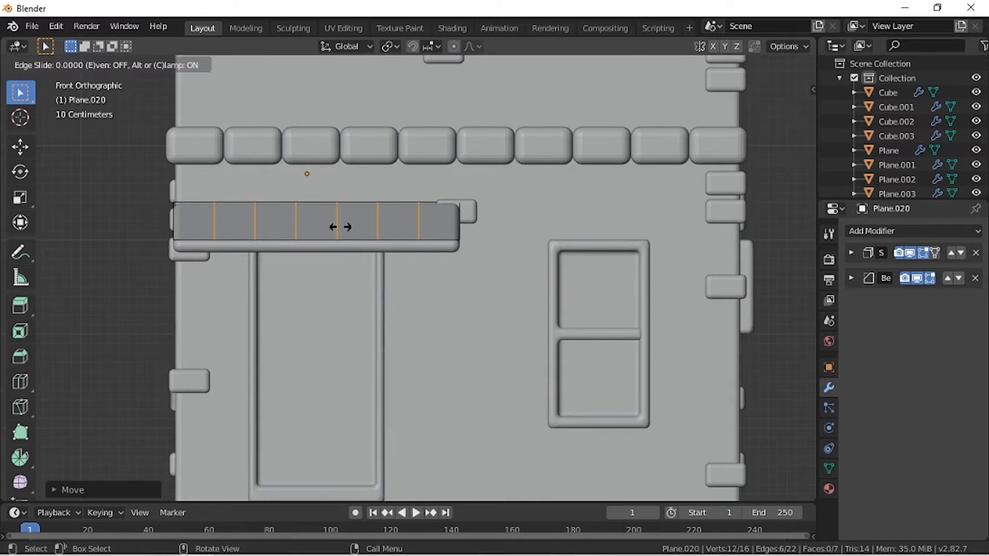
{"action": "right_click", "coordinate": [340, 228]}
{"action": "middle_click_drag", "start_coordinate": [340, 228], "coordinate": [320, 319]}
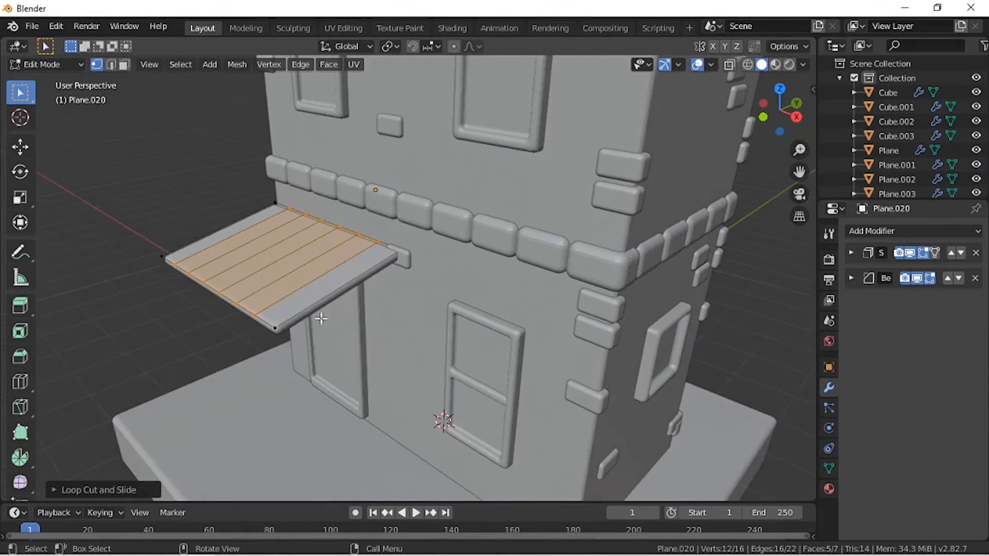
{"action": "key", "text": "KP_3"}
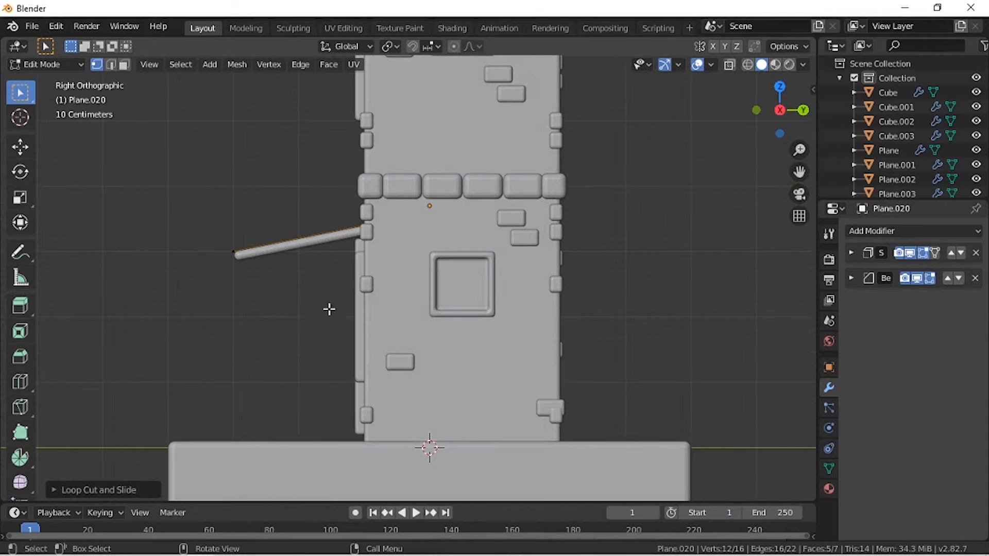
{"action": "key", "text": "Tab"}
{"action": "left_click", "coordinate": [279, 310]}
{"action": "middle_click_drag", "start_coordinate": [279, 310], "coordinate": [418, 323]}
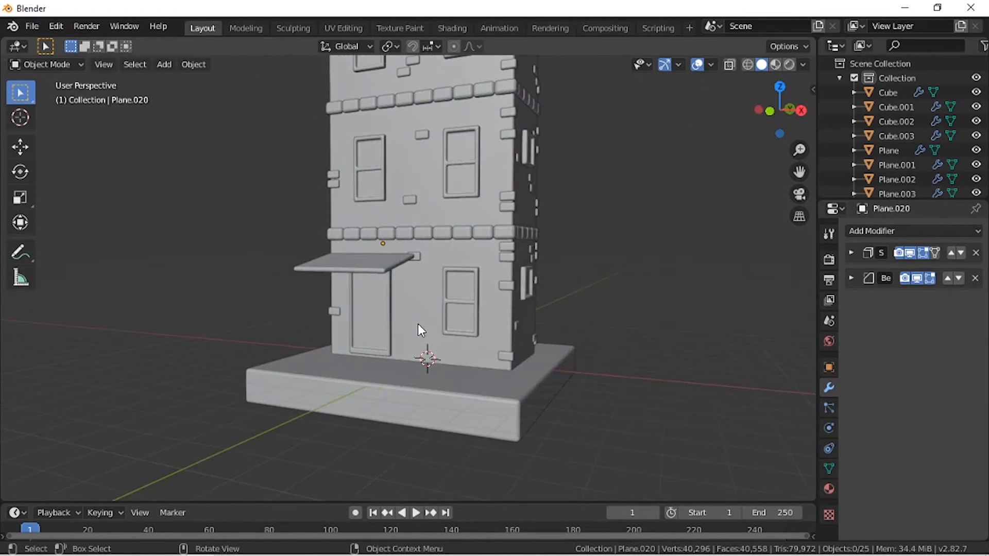
Step: Raise the canopy's wall-side edge by about 0.4 m in wireframe side view to steepen its slope, then leave Edit Mode and deselect it
{"action": "left_click", "coordinate": [374, 262]}
{"action": "key", "text": "KP_1"}
{"action": "key", "text": "KP_3"}
{"action": "key", "text": "Tab"}
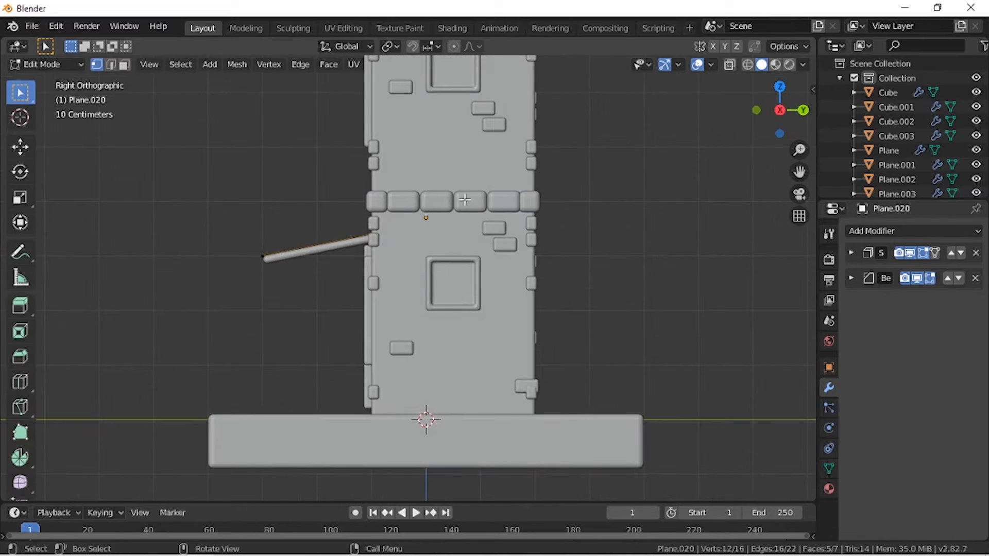
{"action": "left_click", "coordinate": [748, 64]}
{"action": "scroll", "coordinate": [386, 298], "scroll_direction": "up", "scroll_amount": 4}
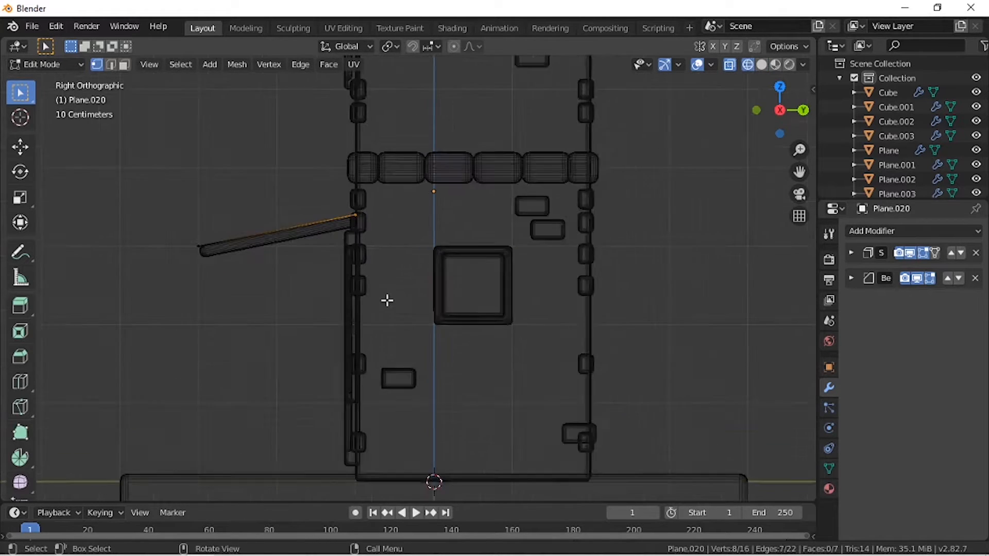
{"action": "key", "text": "g"}
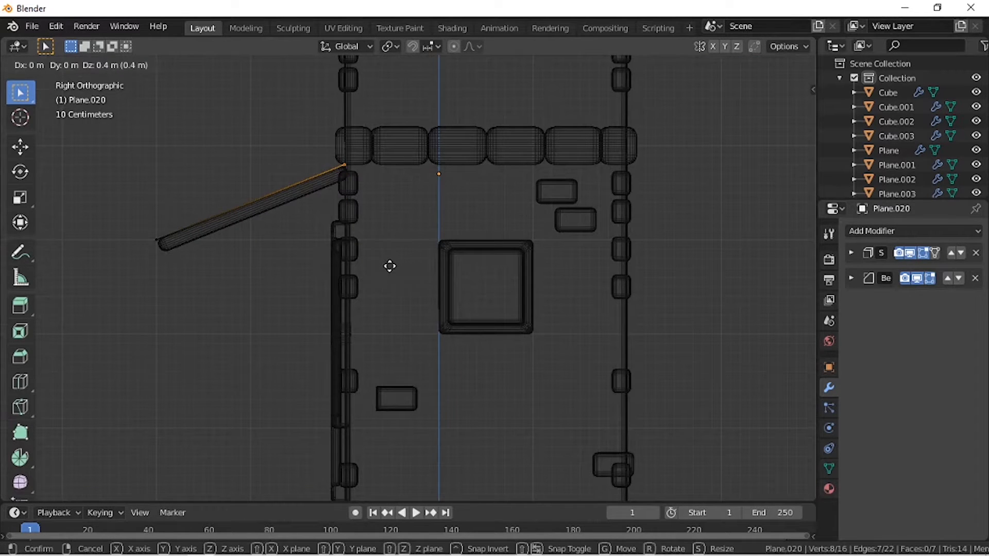
{"action": "left_click", "coordinate": [389, 263]}
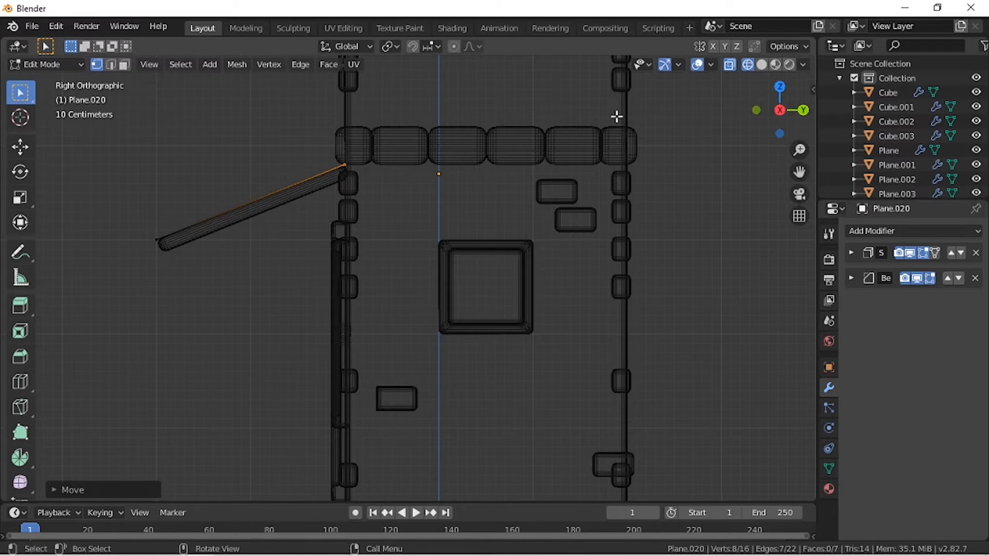
{"action": "left_click", "coordinate": [761, 66]}
{"action": "mouse_move", "coordinate": [399, 276]}
{"action": "middle_mouse_down"}
{"action": "mouse_move", "coordinate": [477, 281]}
{"action": "mouse_move", "coordinate": [412, 298]}
{"action": "middle_mouse_up"}
{"action": "key", "text": "Tab"}
{"action": "scroll", "coordinate": [412, 298], "scroll_direction": "down", "scroll_amount": 4}
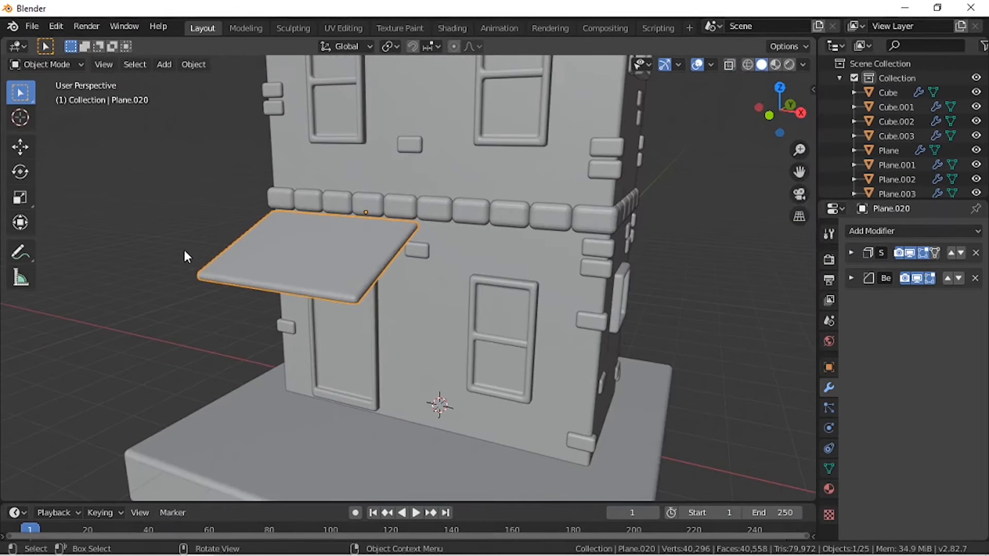
{"action": "left_click", "coordinate": [184, 251]}
Step: Add a mesh circle and move it outward in side view until it lies beneath the canopy's outer edge
{"action": "key", "text": "KP_1"}
{"action": "key", "text": "shift+a"}
{"action": "mouse_move", "coordinate": [314, 275]}
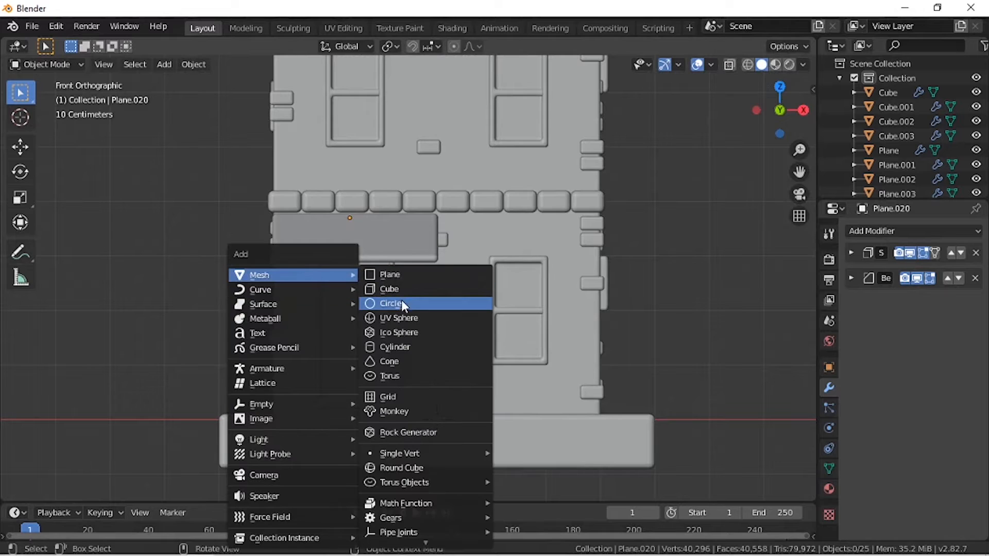
{"action": "left_click", "coordinate": [399, 304]}
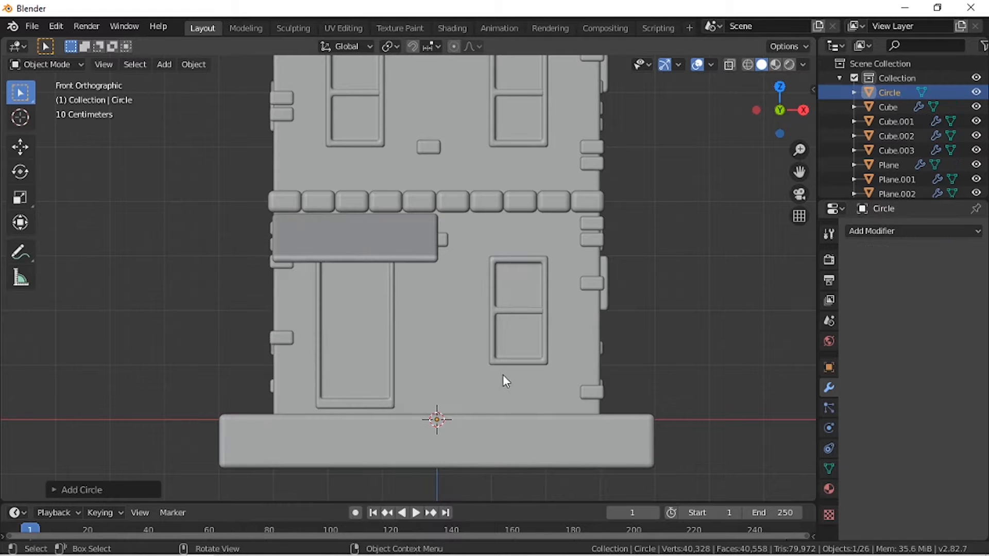
{"action": "key", "text": "KP_3"}
{"action": "key", "text": "g"}
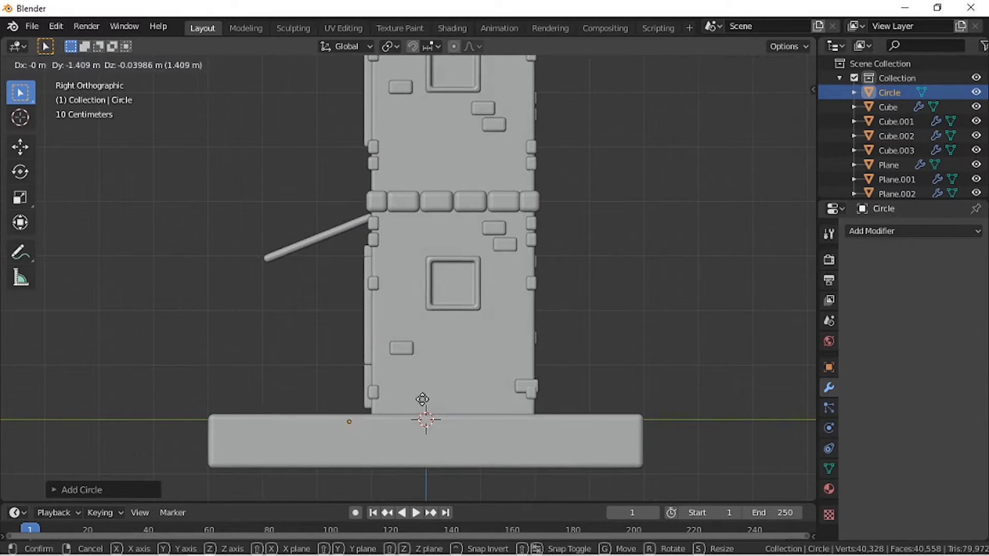
{"action": "left_click", "coordinate": [363, 387]}
Step: Center the circle across the canopy's width at its outer edge, using a wireframe top view
{"action": "middle_click_drag", "start_coordinate": [363, 388], "coordinate": [347, 407]}
{"action": "key", "text": "KP_7"}
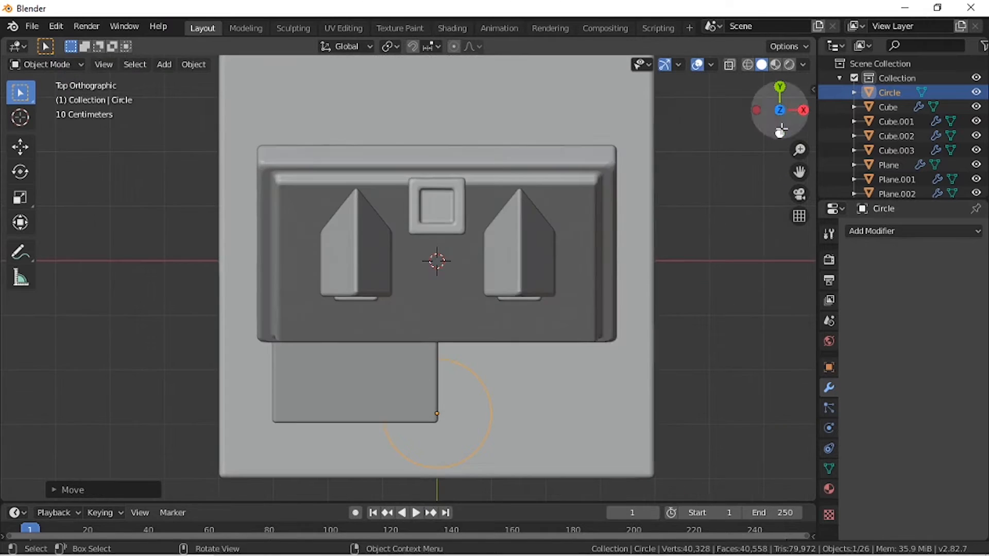
{"action": "left_click", "coordinate": [747, 65]}
{"action": "scroll", "coordinate": [570, 375], "scroll_direction": "up", "scroll_amount": 3}
{"action": "middle_click_drag", "start_coordinate": [570, 375], "coordinate": [514, 166], "text": "shift"}
{"action": "scroll", "coordinate": [550, 274], "scroll_direction": "up", "scroll_amount": 1}
{"action": "key", "text": "g"}
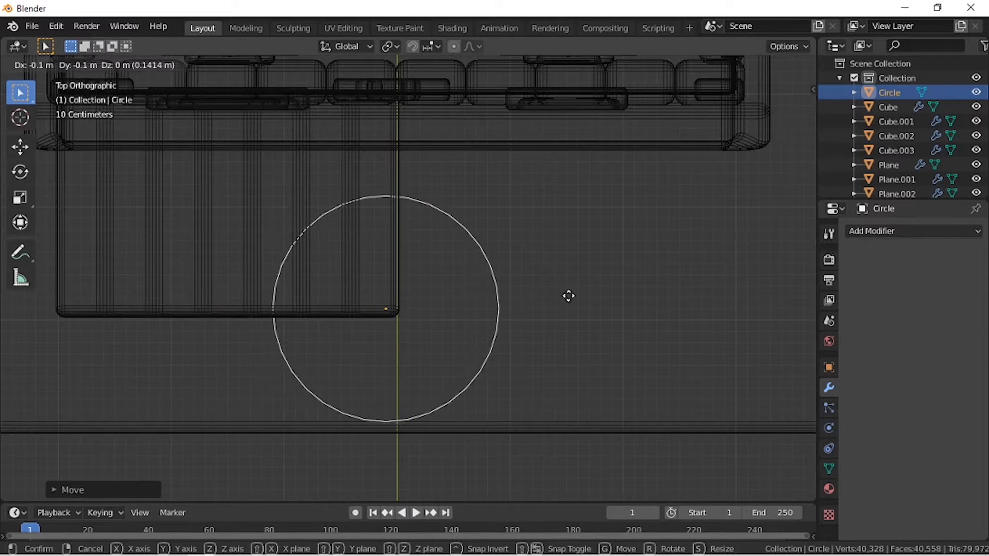
{"action": "left_click", "coordinate": [424, 295]}
Step: In Edit Mode, scale the circle's vertices down to a small post-sized ring and fill it with a face
{"action": "key", "text": "Tab"}
{"action": "key", "text": "s"}
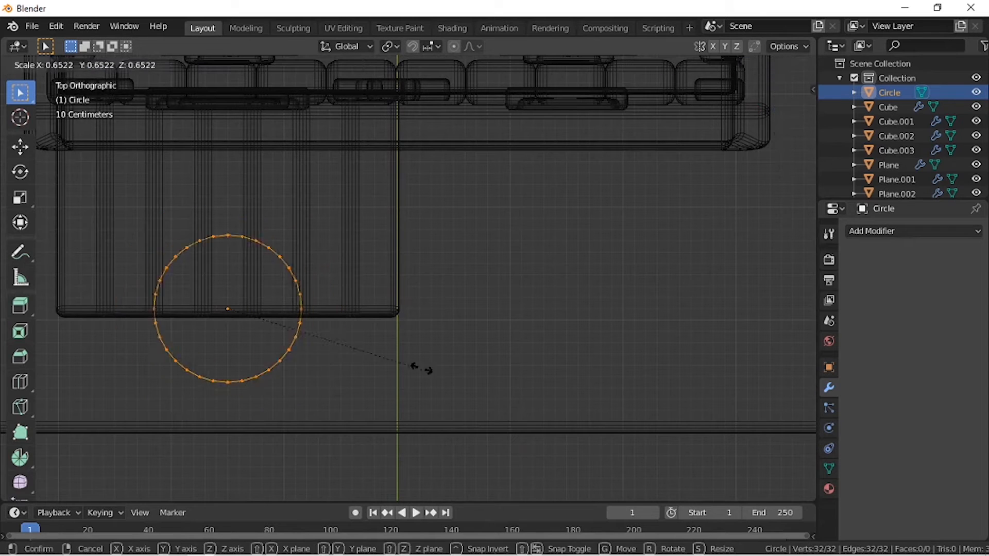
{"action": "left_click", "coordinate": [267, 324]}
{"action": "key", "text": "f"}
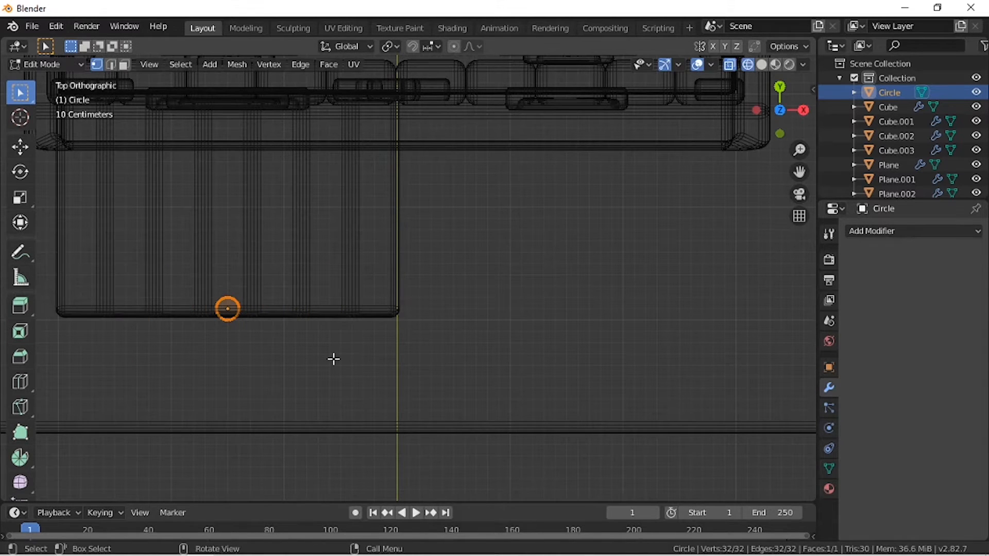
Step: Move the small disc just inside the canopy's outer corner on the window side and scale it down slightly
{"action": "key", "text": "g"}
{"action": "left_click", "coordinate": [482, 349]}
{"action": "scroll", "coordinate": [490, 354], "scroll_direction": "up", "scroll_amount": 2}
{"action": "key", "text": "s"}
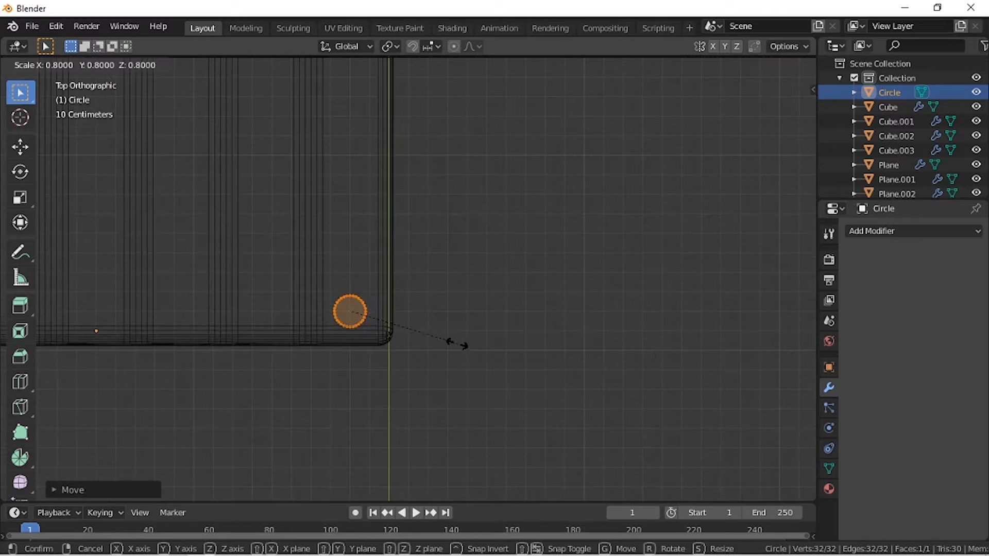
{"action": "left_click", "coordinate": [440, 339]}
{"action": "scroll", "coordinate": [456, 381], "scroll_direction": "down", "scroll_amount": 1}
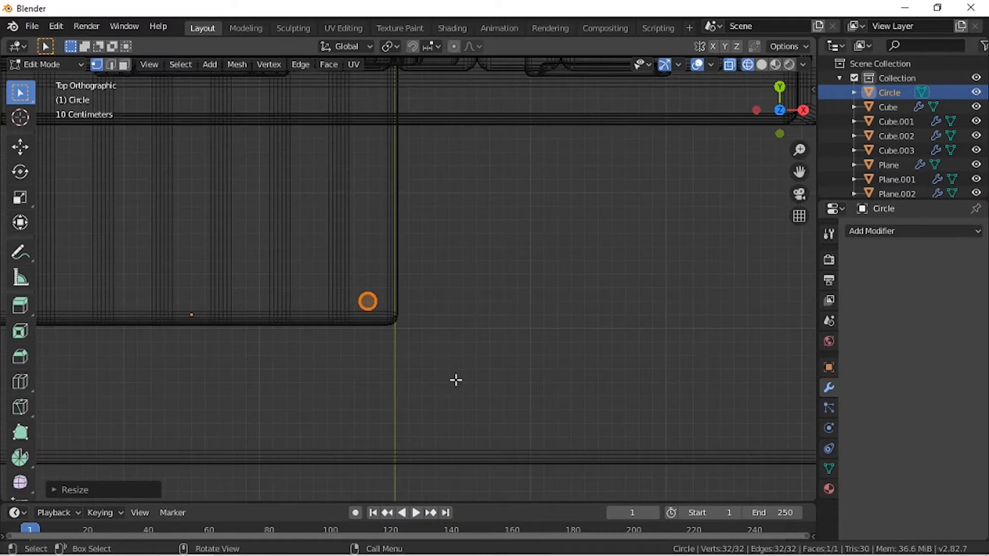
Step: Lower the disc along Z in front view so it rests on top of the base slab
{"action": "key", "text": "KP_1"}
{"action": "scroll", "coordinate": [455, 380], "scroll_direction": "down", "scroll_amount": 2}
{"action": "scroll", "coordinate": [446, 307], "scroll_direction": "up", "scroll_amount": 2}
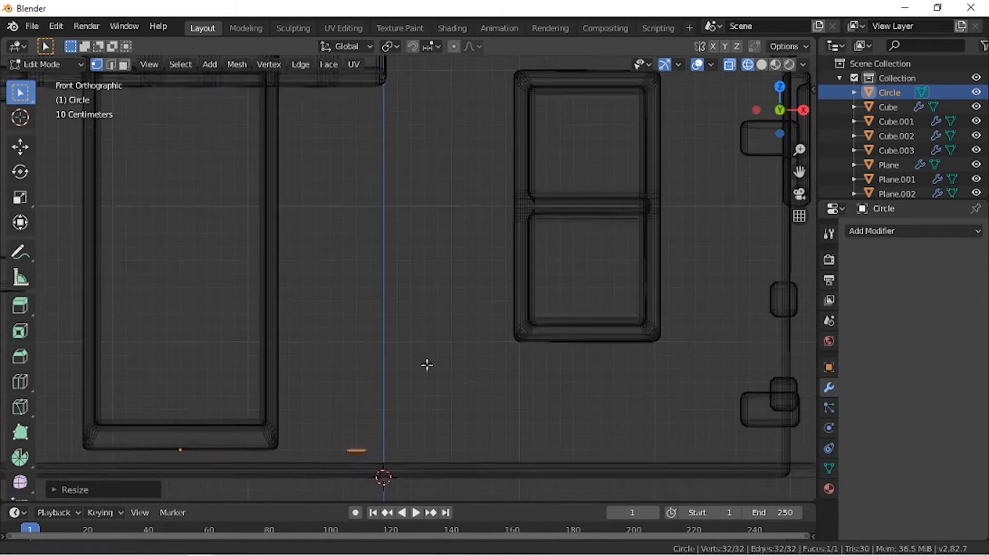
{"action": "left_click", "coordinate": [760, 64]}
{"action": "scroll", "coordinate": [477, 293], "scroll_direction": "down", "scroll_amount": 1}
{"action": "key", "text": "g"}
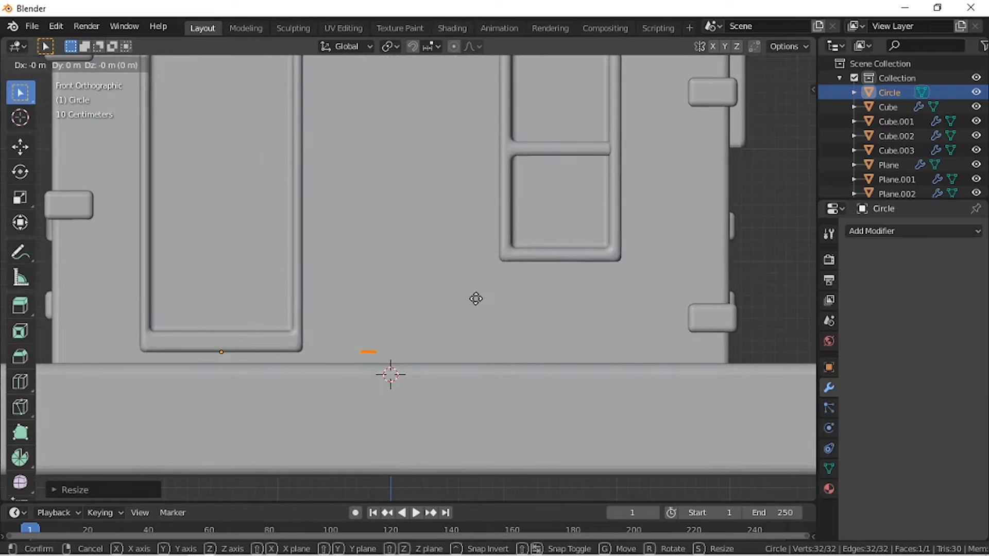
{"action": "key", "text": "z"}
{"action": "left_click", "coordinate": [462, 301]}
Step: Extrude the disc upward about 2.8 m into the canopy's underside to form a post, and check its fit from several views
{"action": "middle_click_drag", "start_coordinate": [420, 268], "coordinate": [449, 368], "text": "shift"}
{"action": "key", "text": "e"}
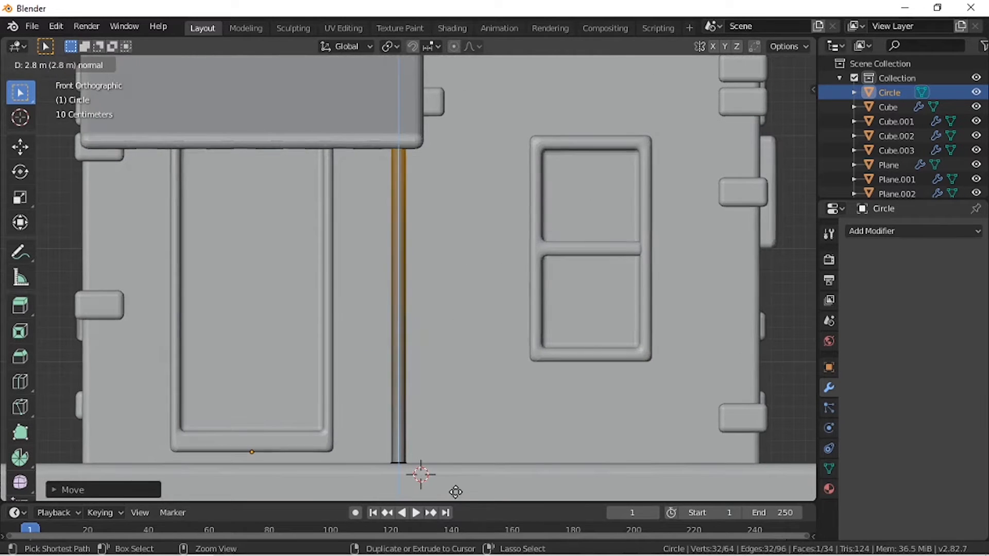
{"action": "left_click", "coordinate": [455, 490]}
{"action": "middle_click_drag", "start_coordinate": [444, 443], "coordinate": [290, 320]}
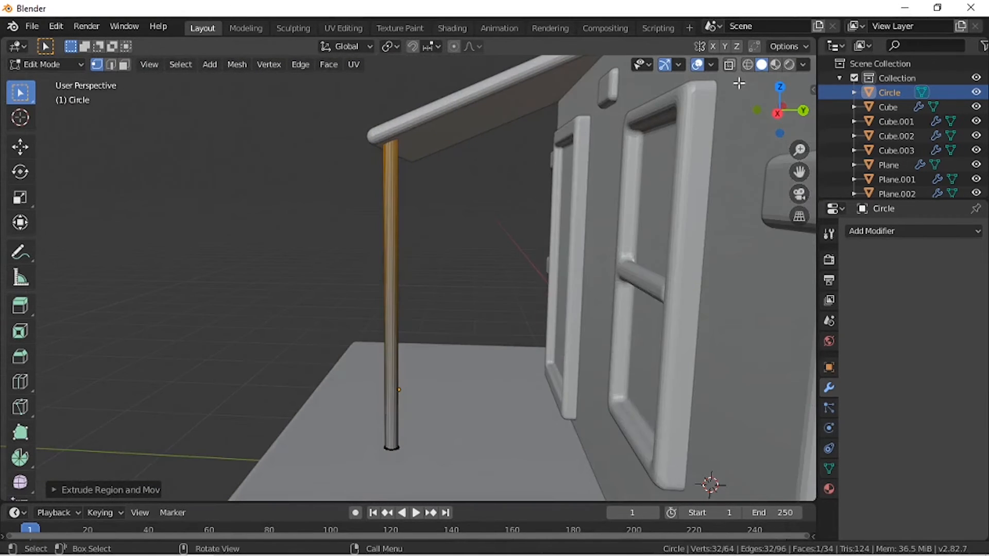
{"action": "left_click", "coordinate": [747, 64]}
{"action": "middle_click_drag", "start_coordinate": [503, 159], "coordinate": [526, 172]}
{"action": "key", "text": "KP_3"}
{"action": "key", "text": "KP_1"}
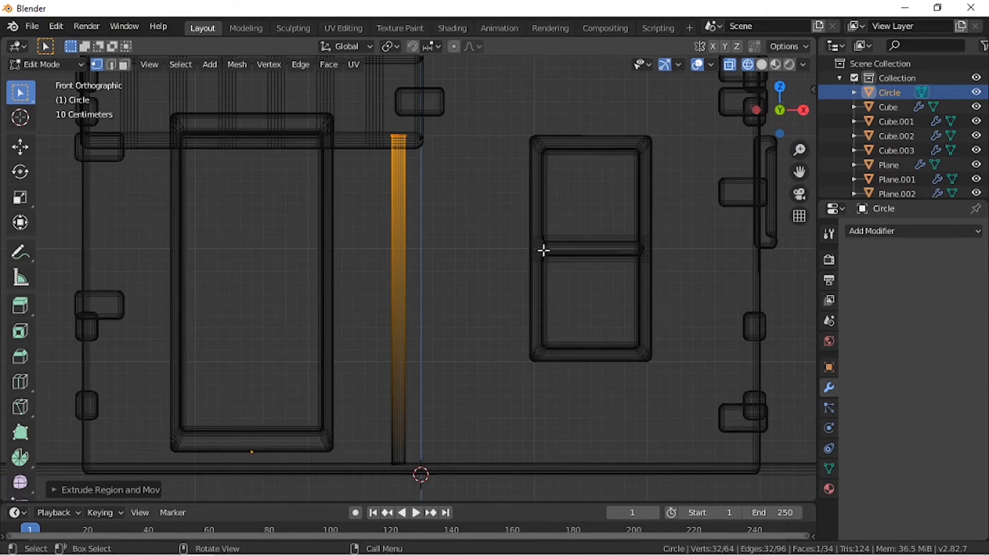
{"action": "left_click", "coordinate": [867, 233]}
{"action": "left_click", "coordinate": [711, 375]}
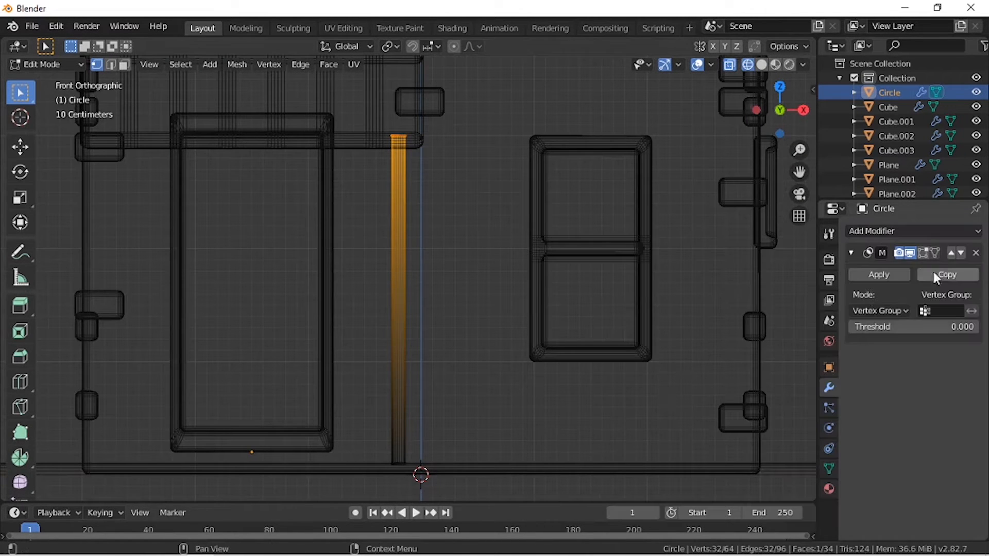
{"action": "left_click", "coordinate": [976, 252]}
Step: In Object Mode, add a Mirror modifier on the X axis to duplicate the post under the canopy's other corner, then deselect it
{"action": "key", "text": "Tab"}
{"action": "left_click", "coordinate": [875, 230]}
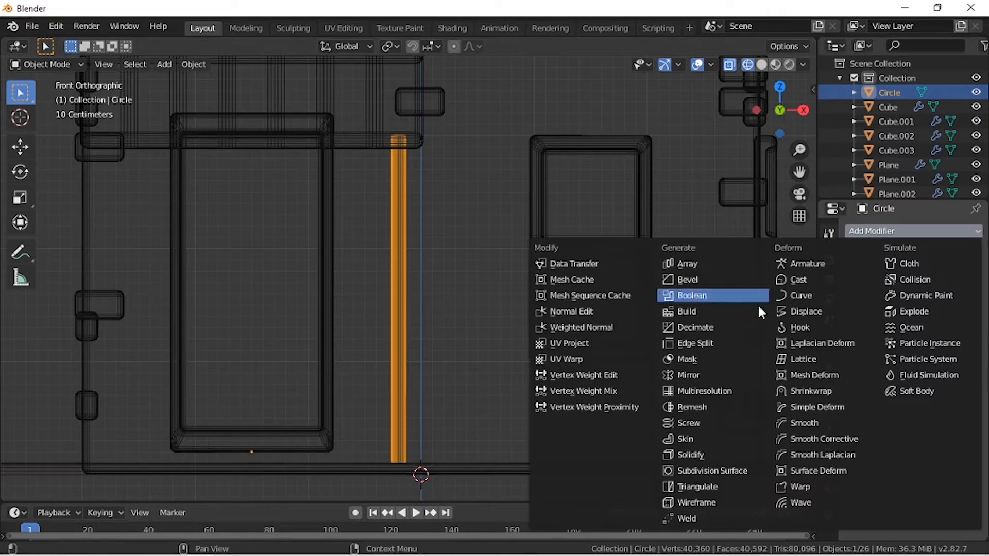
{"action": "left_click", "coordinate": [689, 375]}
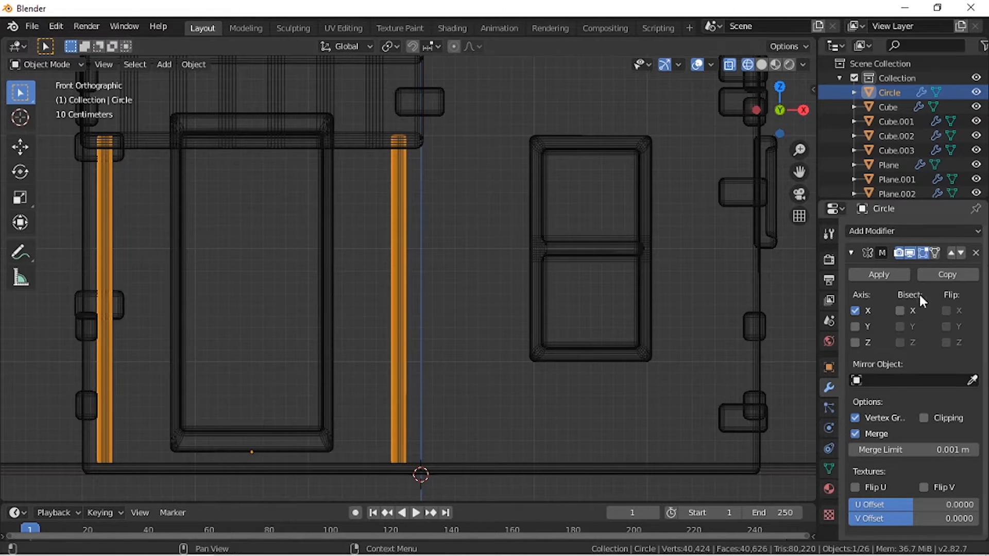
{"action": "key", "text": "Tab"}
{"action": "key", "text": "Tab"}
{"action": "key", "text": "shift+z"}
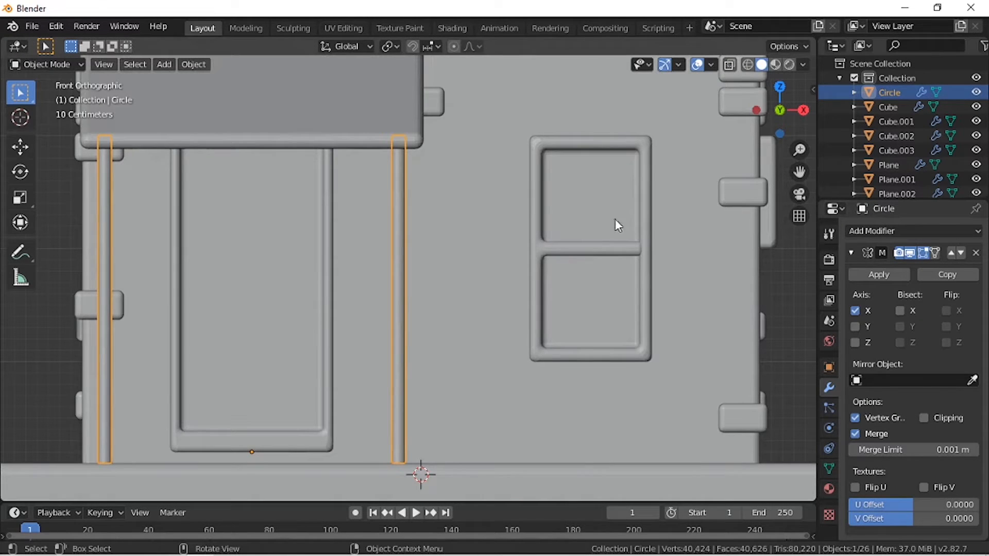
{"action": "left_click", "coordinate": [70, 241]}
{"action": "scroll", "coordinate": [515, 271], "scroll_direction": "down", "scroll_amount": 4}
{"action": "middle_click_drag", "start_coordinate": [515, 271], "coordinate": [406, 308]}
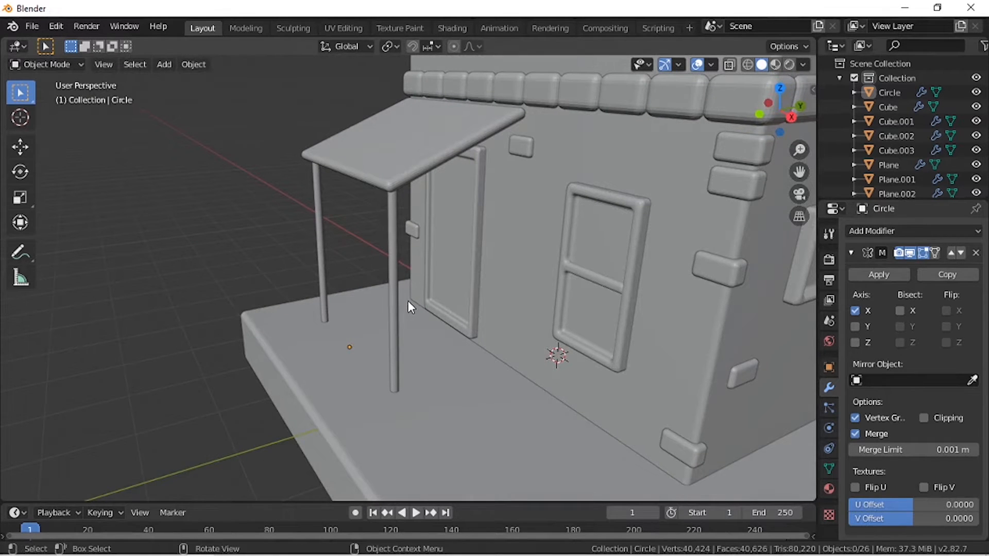
Step: Extend the base slab's end on the window side outward by about 3 m along X, then return to Object Mode in solid shading
{"action": "scroll", "coordinate": [467, 349], "scroll_direction": "down", "scroll_amount": 3}
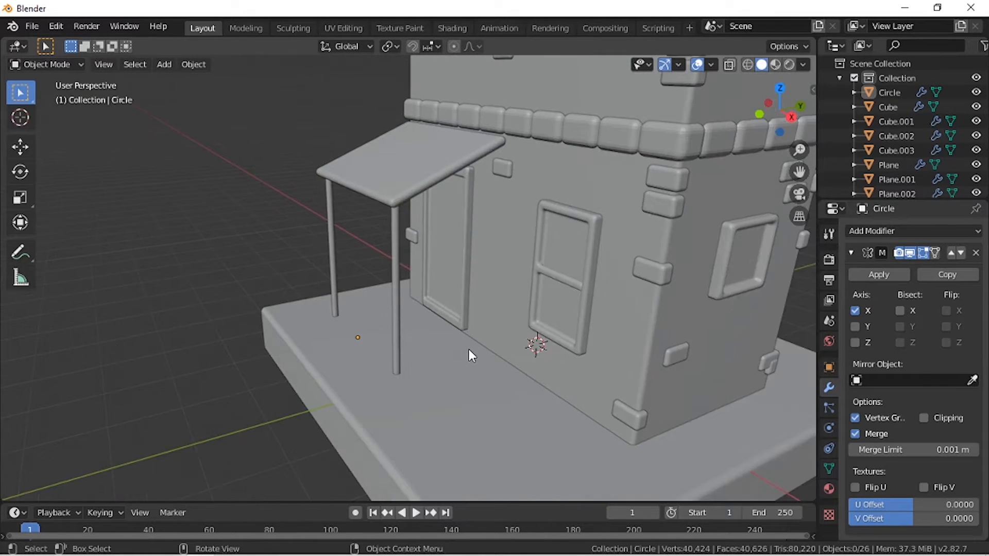
{"action": "middle_click_drag", "start_coordinate": [567, 232], "coordinate": [506, 346], "text": "shift"}
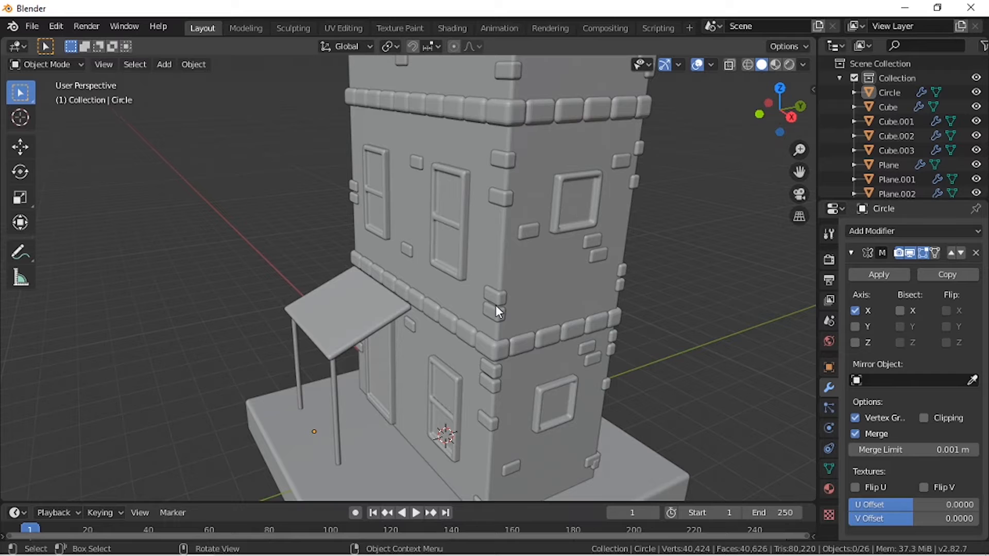
{"action": "middle_click_drag", "start_coordinate": [495, 305], "coordinate": [589, 301]}
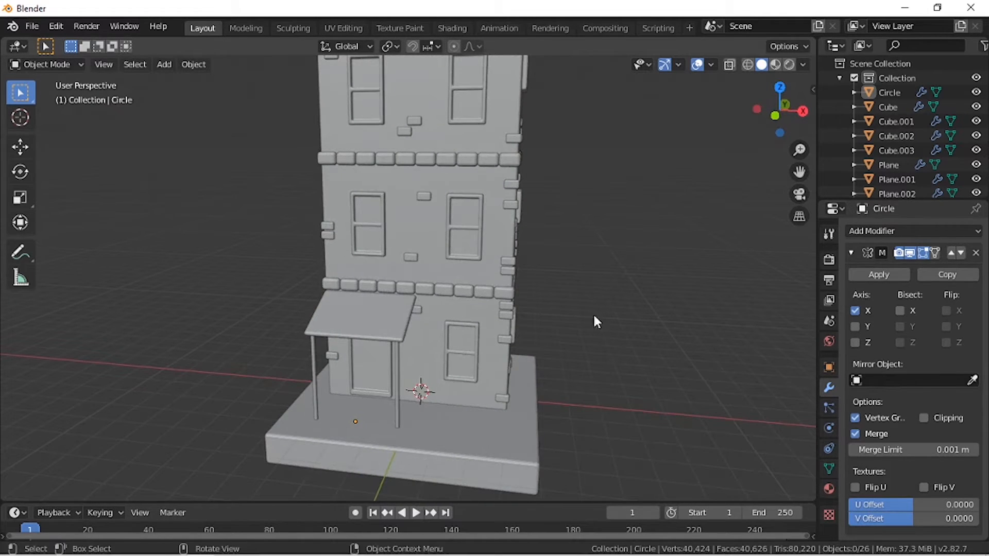
{"action": "left_click", "coordinate": [533, 434]}
{"action": "key", "text": "Tab"}
{"action": "key", "text": "KP_1"}
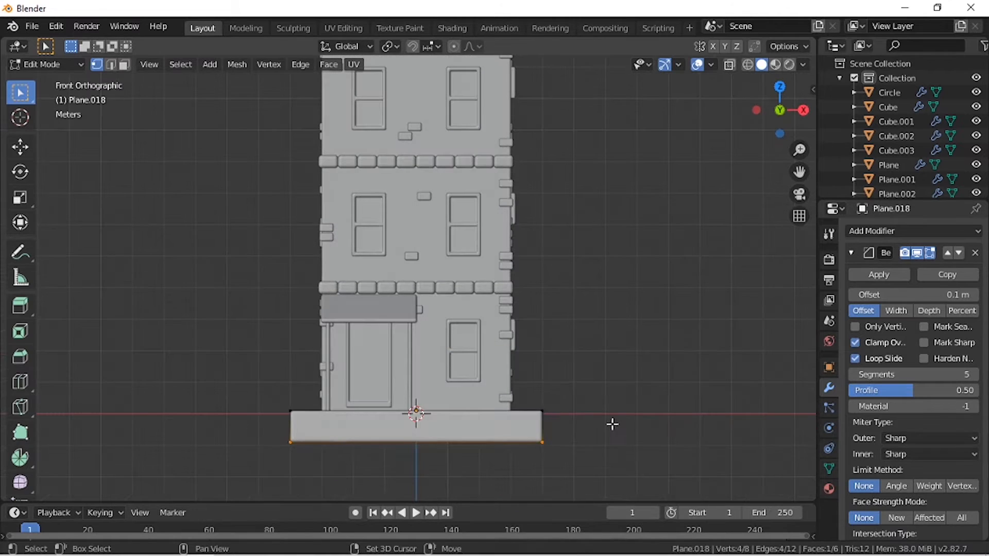
{"action": "middle_click_drag", "start_coordinate": [612, 422], "coordinate": [493, 299], "text": "shift"}
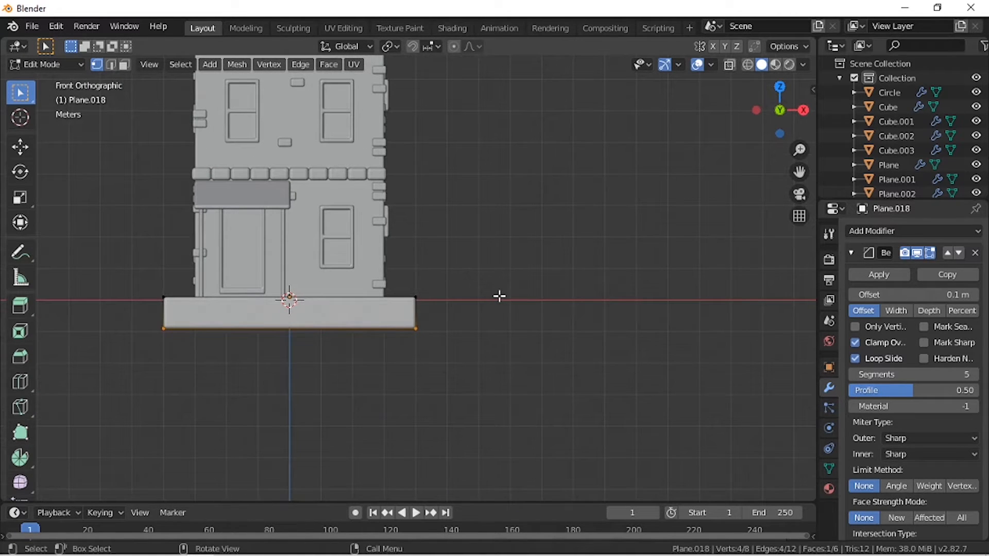
{"action": "left_click", "coordinate": [747, 65]}
{"action": "left_click_drag", "start_coordinate": [396, 276], "coordinate": [470, 379]}
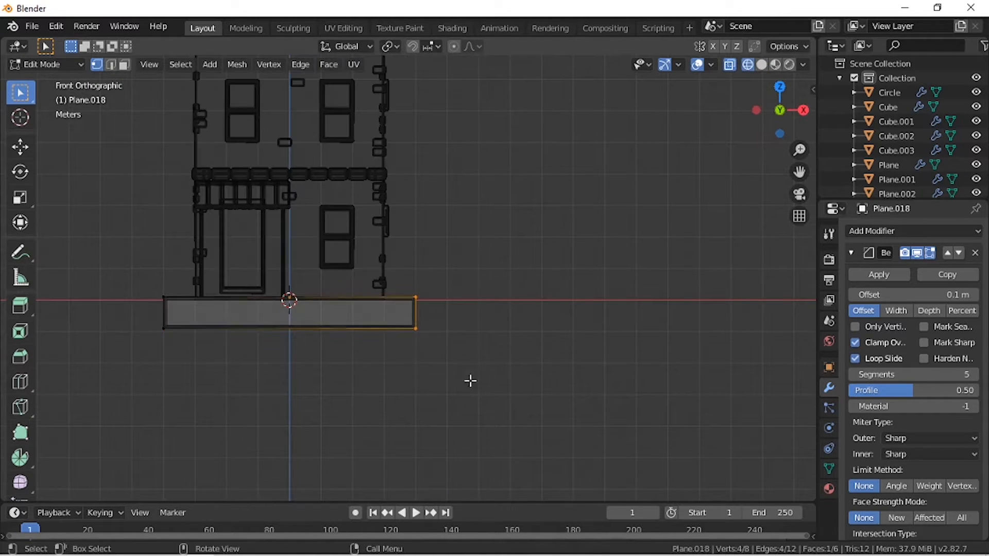
{"action": "key", "text": "g"}
{"action": "left_click", "coordinate": [572, 338]}
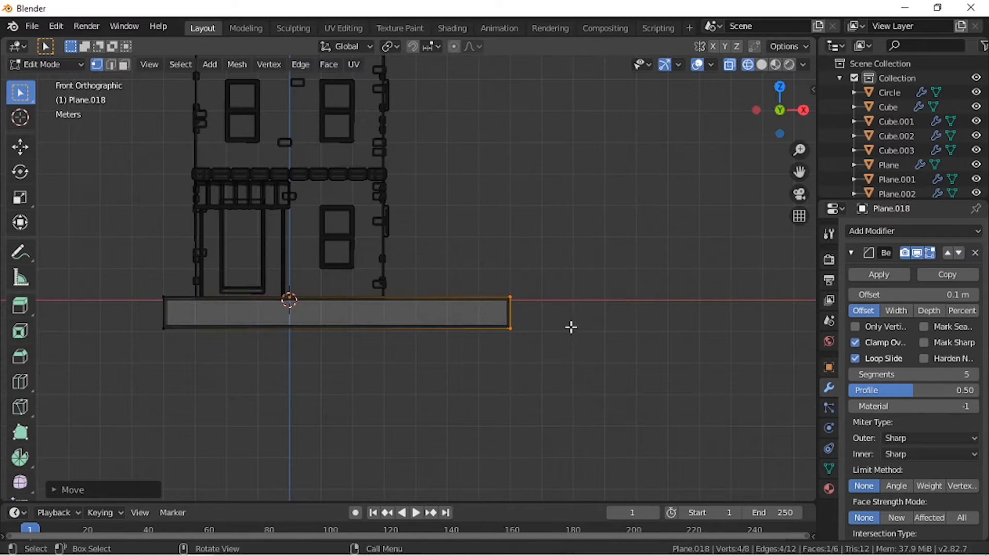
{"action": "key", "text": "Tab"}
{"action": "left_click", "coordinate": [763, 65]}
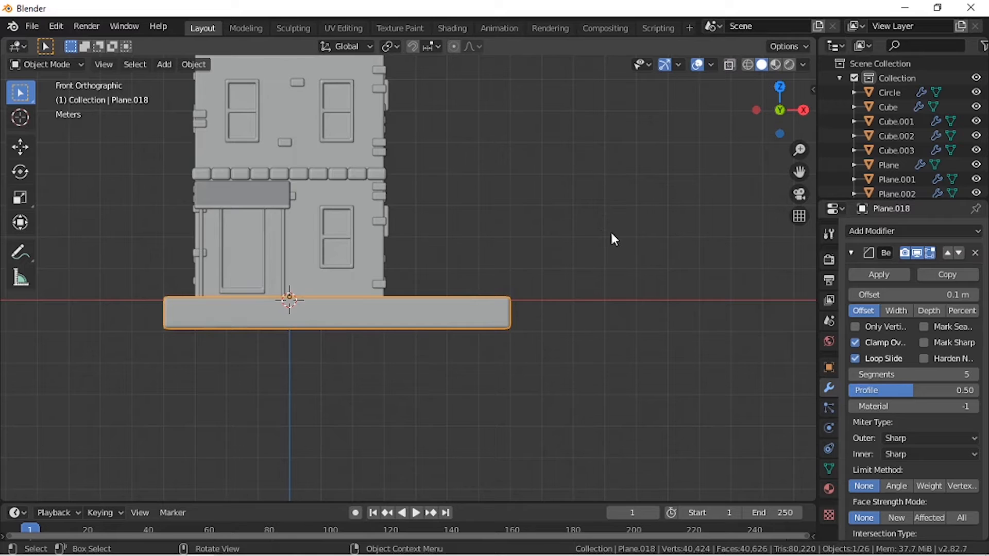
Step: Add a mesh circle, place it 9 m along X and 3 m along Y beyond the base slab, and show it deselected in wireframe
{"action": "middle_click_drag", "start_coordinate": [612, 238], "coordinate": [488, 232]}
{"action": "key", "text": "shift+a"}
{"action": "mouse_move", "coordinate": [475, 227]}
{"action": "left_click", "coordinate": [526, 256]}
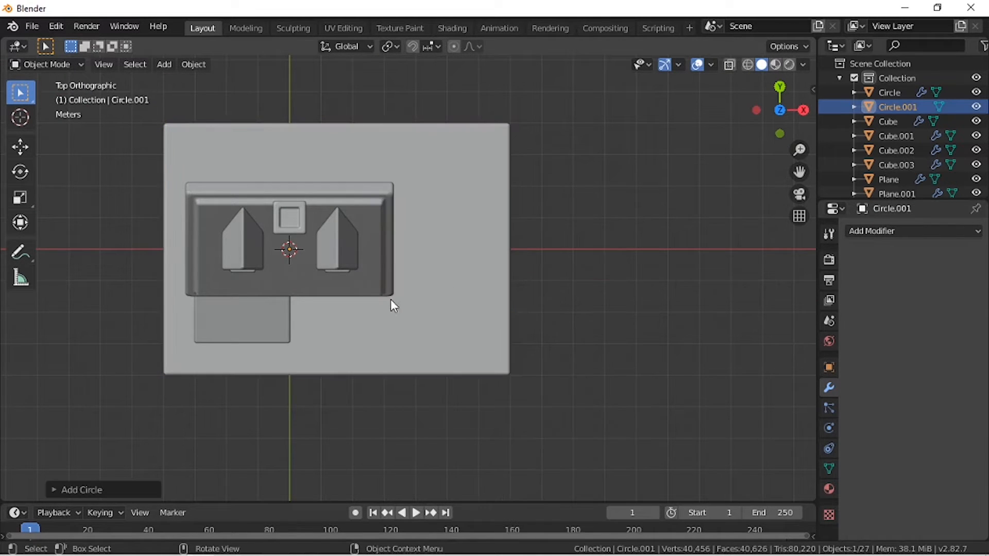
{"action": "key", "text": "g"}
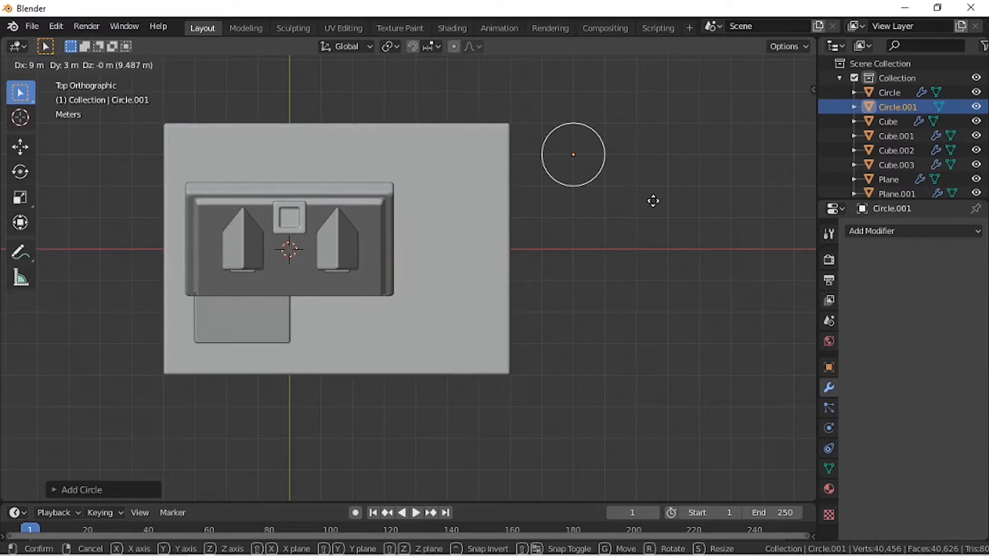
{"action": "left_click", "coordinate": [653, 201]}
{"action": "key", "text": "alt+a"}
{"action": "left_click", "coordinate": [748, 64]}
{"action": "scroll", "coordinate": [673, 136], "scroll_direction": "up", "scroll_amount": 3}
{"action": "middle_click_drag", "start_coordinate": [675, 144], "coordinate": [561, 236], "text": "shift"}
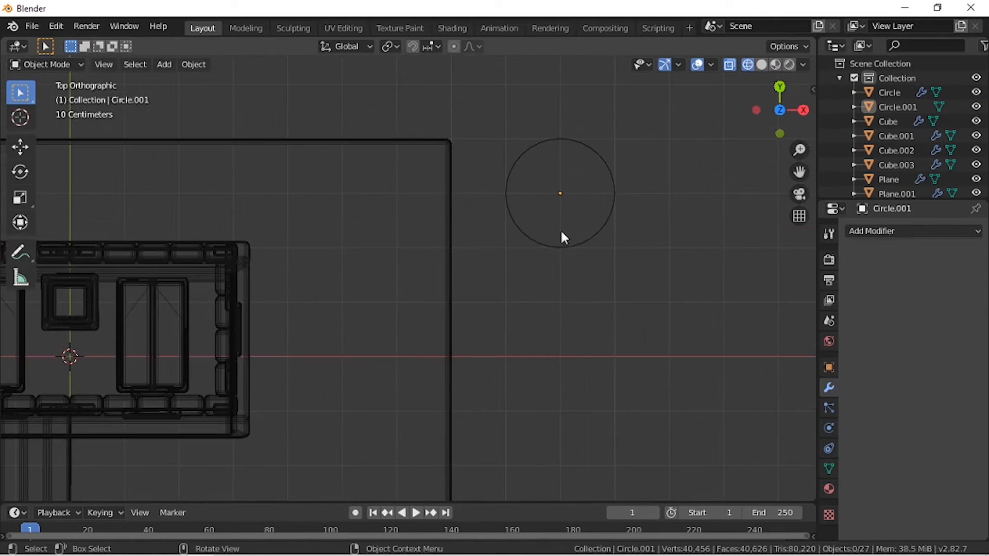
Step: Select only the circle and move it −4 m along X and −1 m along Y onto the base slab
{"action": "left_click_drag", "start_coordinate": [489, 99], "coordinate": [656, 264]}
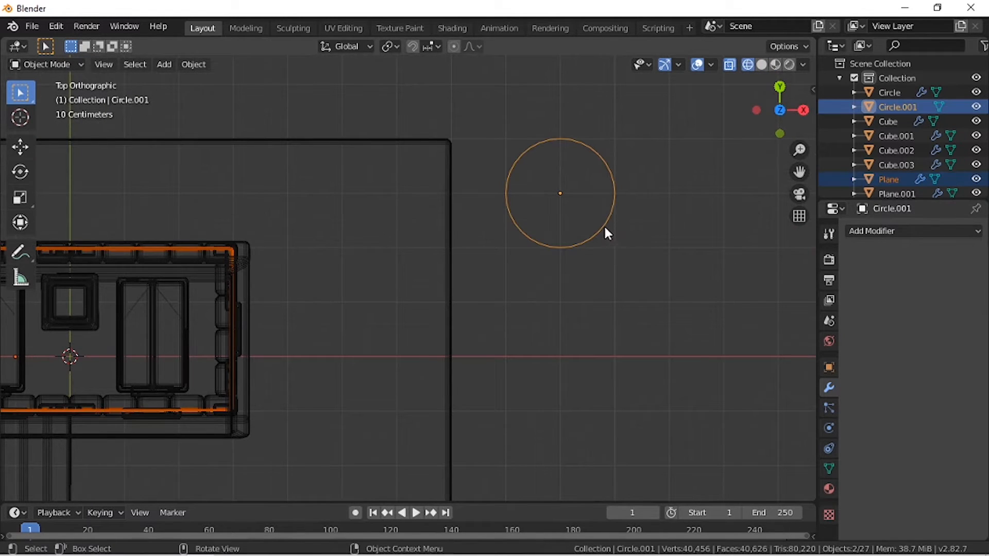
{"action": "key", "text": "alt+a"}
{"action": "left_click_drag", "start_coordinate": [502, 88], "coordinate": [661, 284]}
{"action": "key", "text": "shift+z"}
{"action": "left_click", "coordinate": [604, 159]}
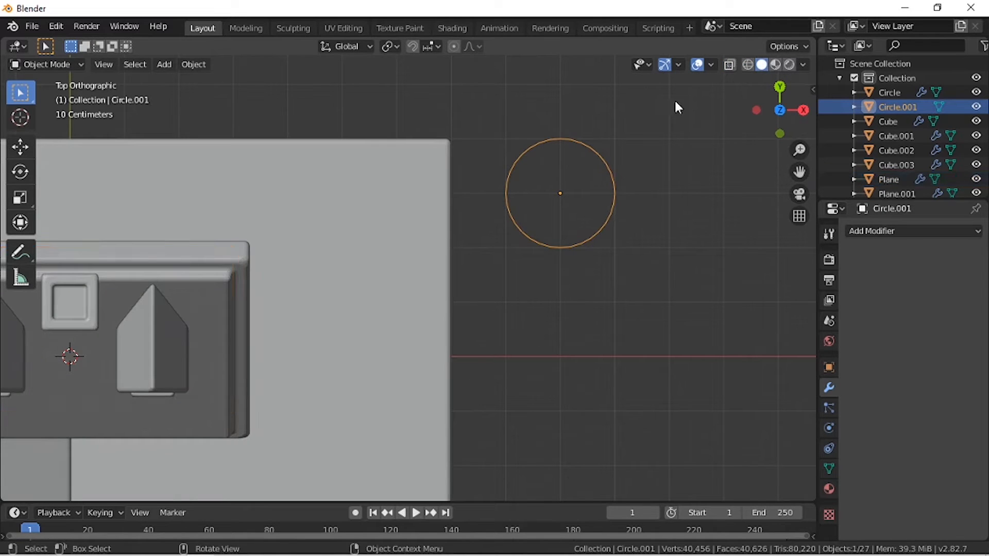
{"action": "key", "text": "shift+z"}
{"action": "key", "text": "g"}
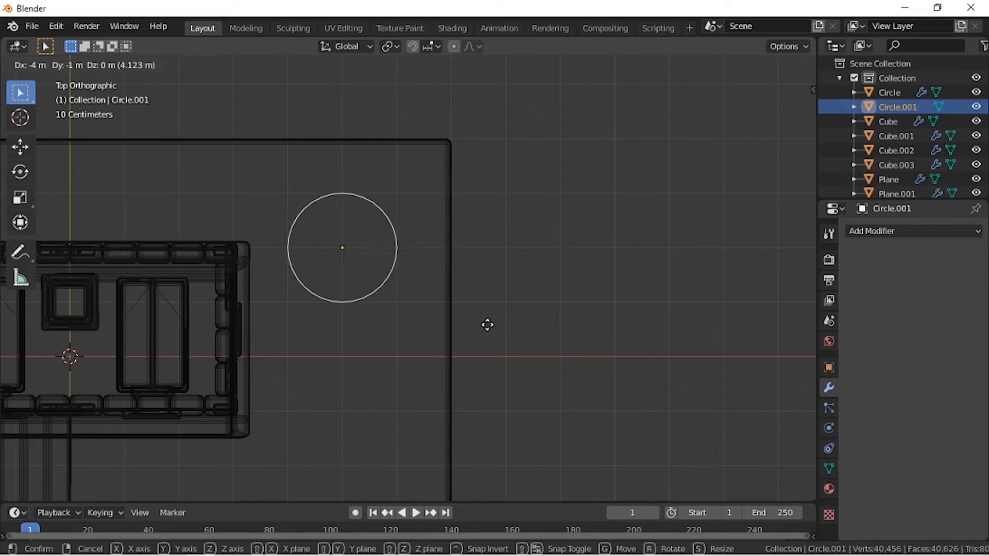
{"action": "left_click", "coordinate": [488, 324]}
Step: In Edit Mode, scale the circle's vertices to about 0.2 and fill them with a face to form a small disc
{"action": "scroll", "coordinate": [499, 326], "scroll_direction": "up", "scroll_amount": 1}
{"action": "key", "text": "s"}
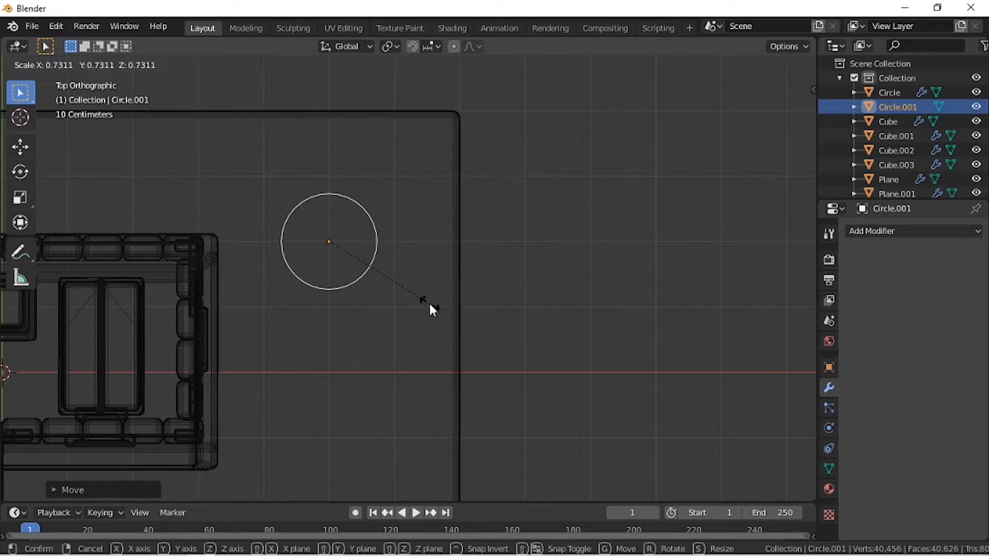
{"action": "key", "text": "Escape"}
{"action": "key", "text": "Tab"}
{"action": "key", "text": "s"}
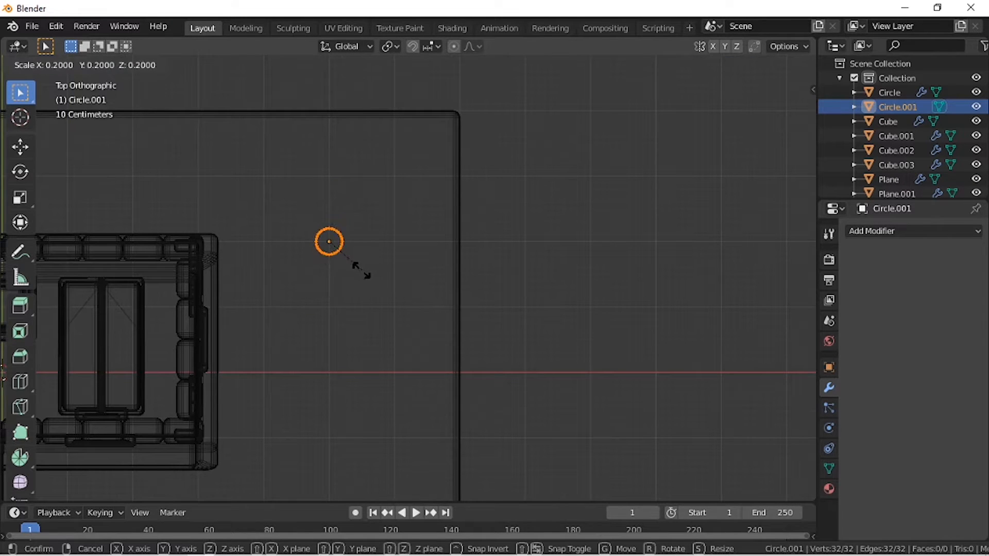
{"action": "left_click", "coordinate": [363, 269]}
{"action": "key", "text": "q"}
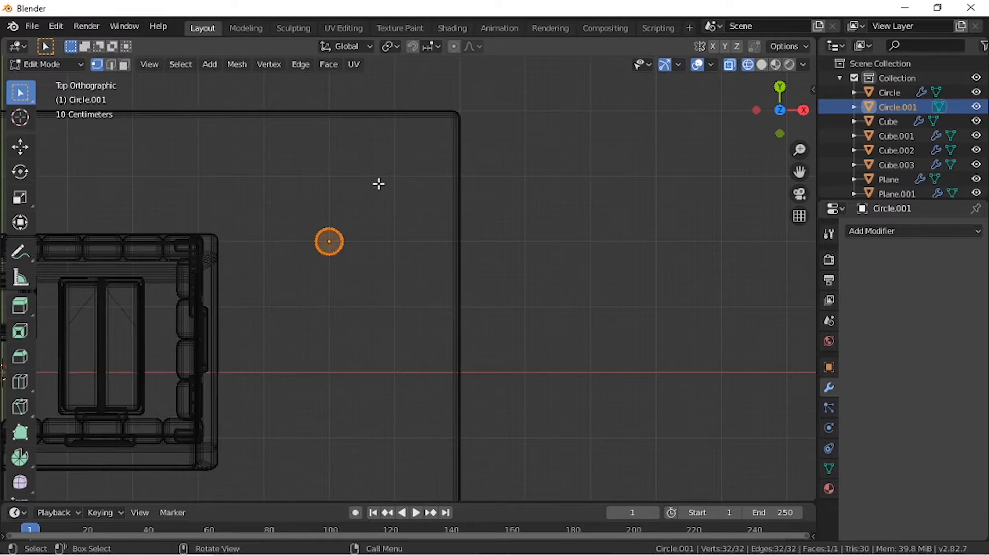
Step: Extrude the disc upward about 1 m into a tree trunk, and scale the whole trunk down slightly
{"action": "key", "text": "KP_1"}
{"action": "key", "text": "e"}
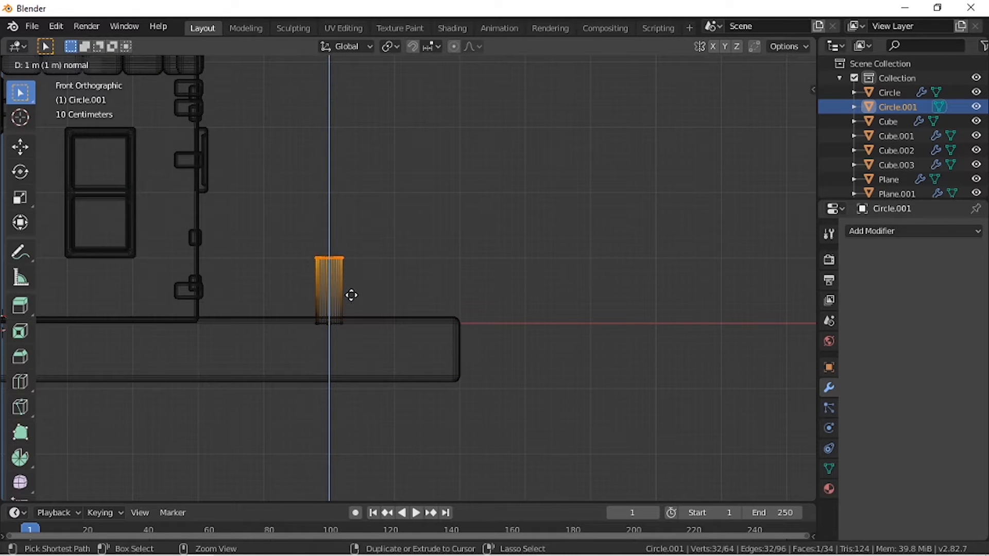
{"action": "left_click", "coordinate": [359, 276]}
{"action": "key", "text": "KP_7"}
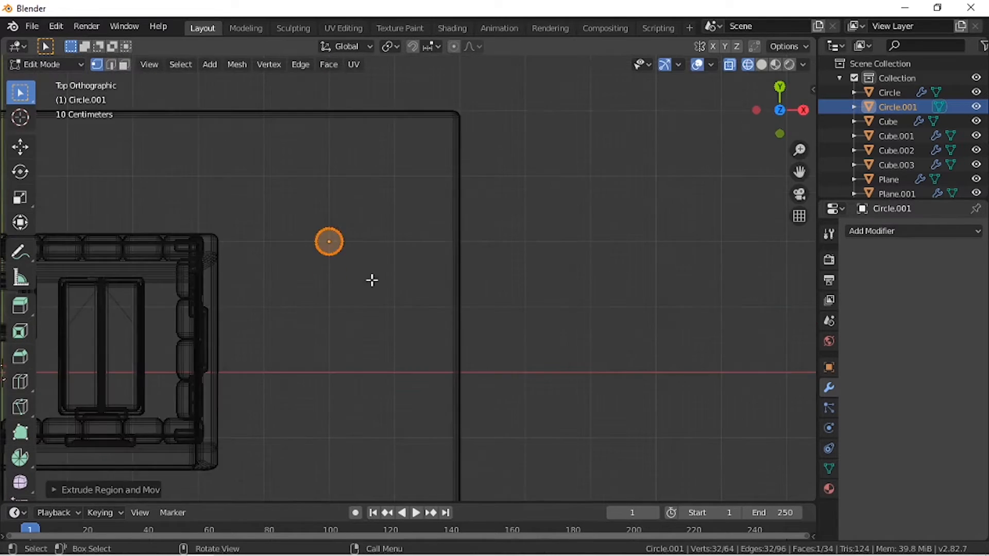
{"action": "key", "text": "s"}
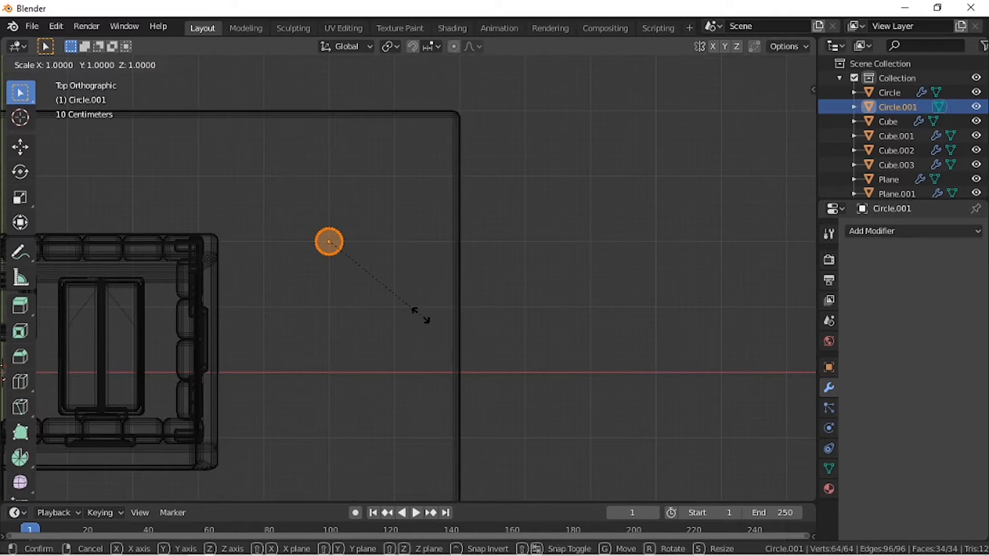
{"action": "left_click", "coordinate": [390, 293]}
Step: Move the trunk's lower end down 0.2 m into the base slab, and return to Object Mode
{"action": "key", "text": "KP_1"}
{"action": "key", "text": "KP_3"}
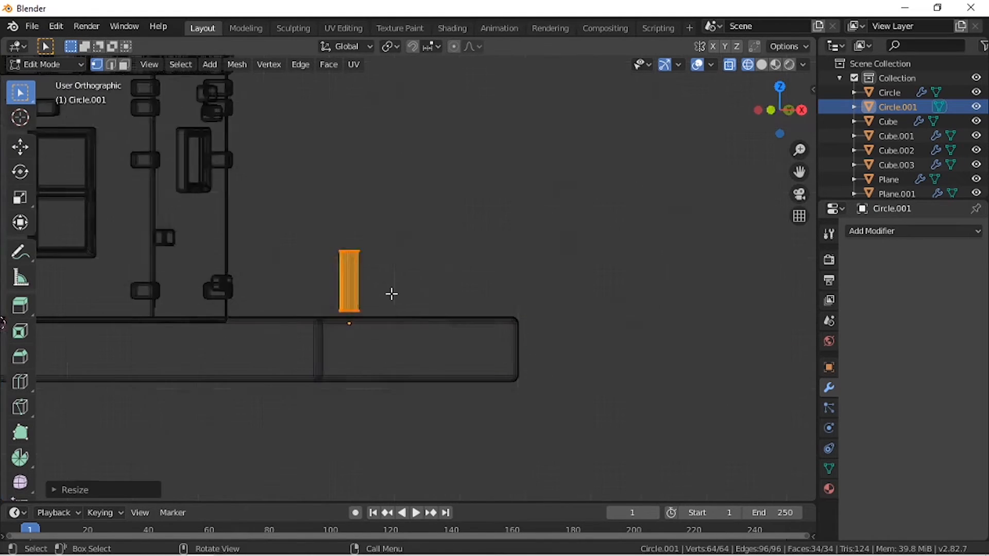
{"action": "scroll", "coordinate": [526, 315], "scroll_direction": "up", "scroll_amount": 2}
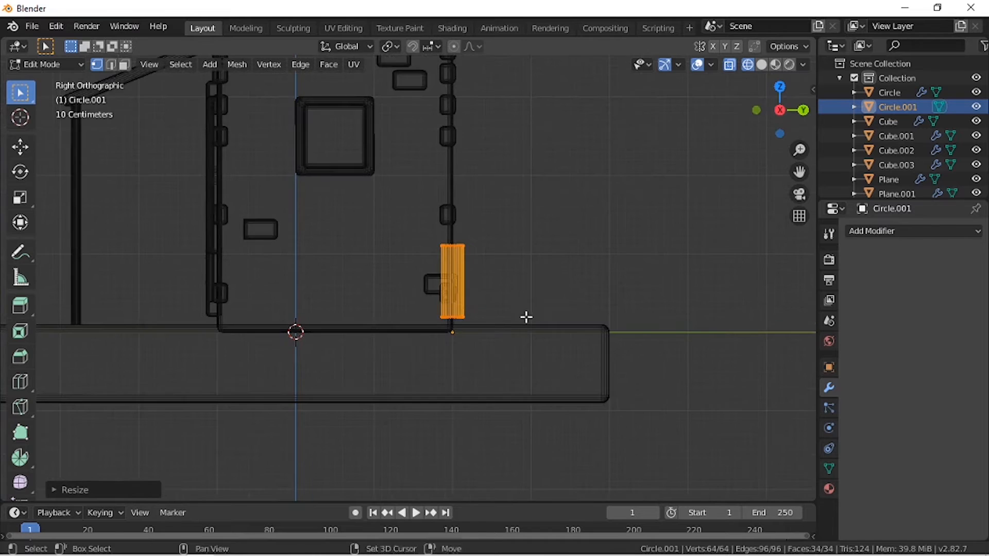
{"action": "left_click_drag", "start_coordinate": [347, 290], "coordinate": [457, 345]}
{"action": "key", "text": "g"}
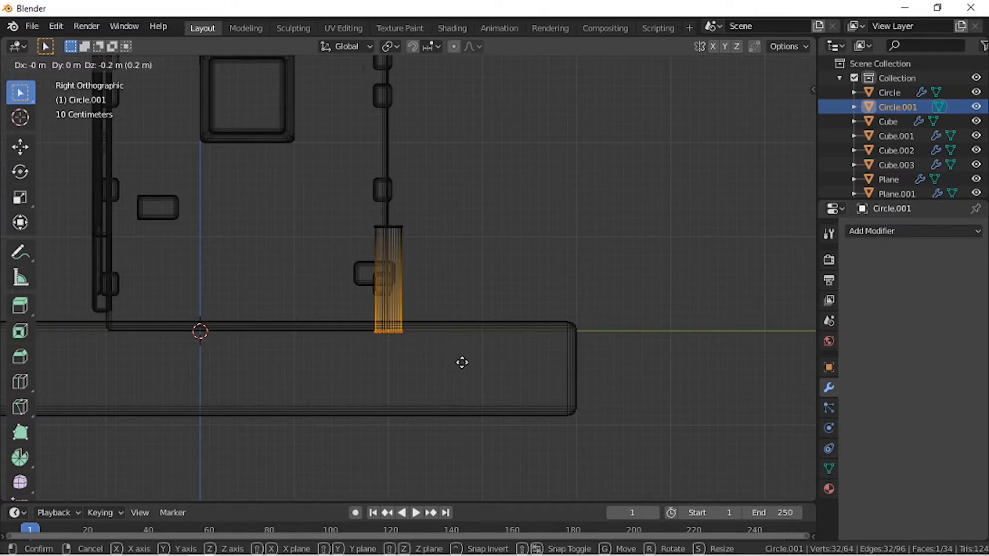
{"action": "left_click", "coordinate": [462, 363]}
{"action": "key", "text": "Tab"}
Step: Snap the 3D cursor to the trunk's origin and add a mesh cube there in front view
{"action": "key", "text": "KP_1"}
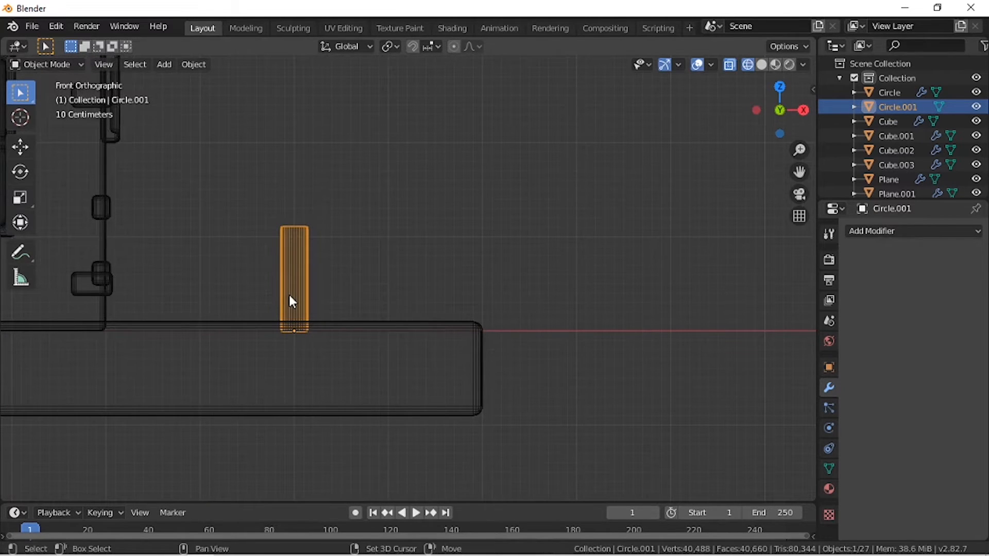
{"action": "key", "text": "shift+s"}
{"action": "left_click", "coordinate": [287, 376]}
{"action": "key", "text": "shift+a"}
{"action": "mouse_move", "coordinate": [285, 278]}
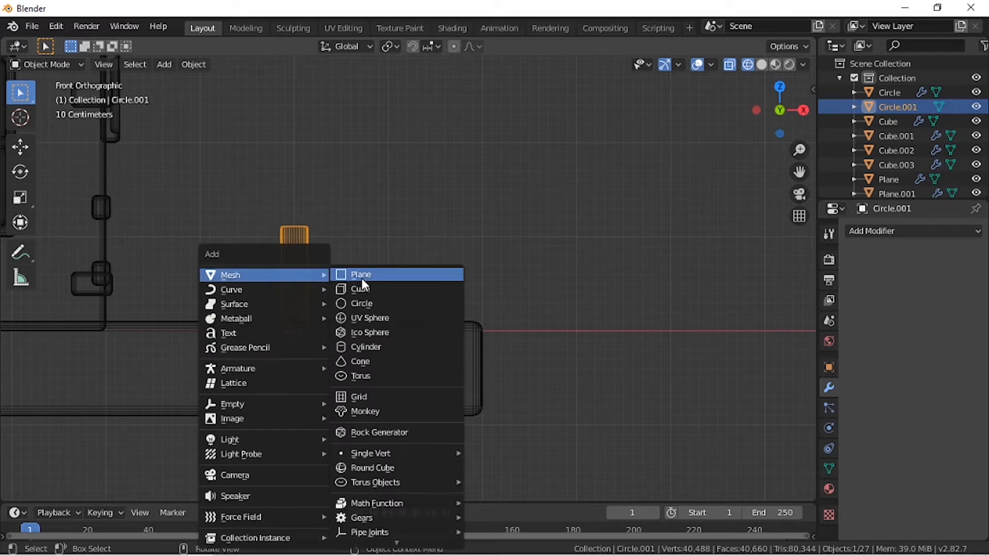
{"action": "left_click", "coordinate": [369, 288]}
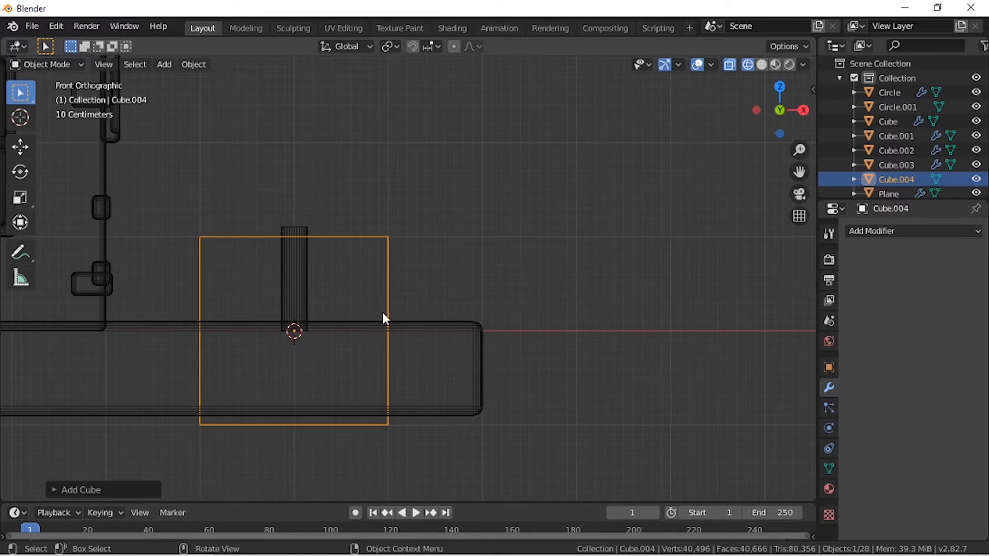
Step: Raise the cube 2 m along Z so it sits at the top of the trunk
{"action": "key", "text": "g"}
{"action": "key", "text": "z"}
{"action": "key", "text": "2"}
{"action": "left_click", "coordinate": [403, 231], "text": "ctrl"}
Step: Add a Subdivision Surface modifier to the cube with viewport level 3, and edit the cube in solid shading
{"action": "middle_click_drag", "start_coordinate": [404, 240], "coordinate": [438, 320], "text": "shift"}
{"action": "scroll", "coordinate": [433, 329], "scroll_direction": "down", "scroll_amount": 1}
{"action": "left_click", "coordinate": [880, 231]}
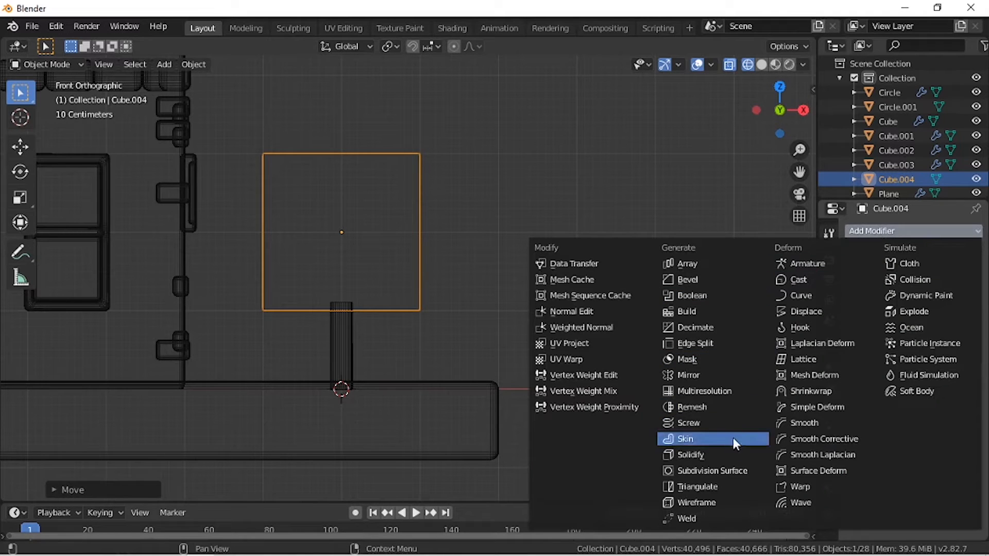
{"action": "left_click", "coordinate": [733, 469]}
{"action": "key", "text": "Tab"}
{"action": "key", "text": "Tab"}
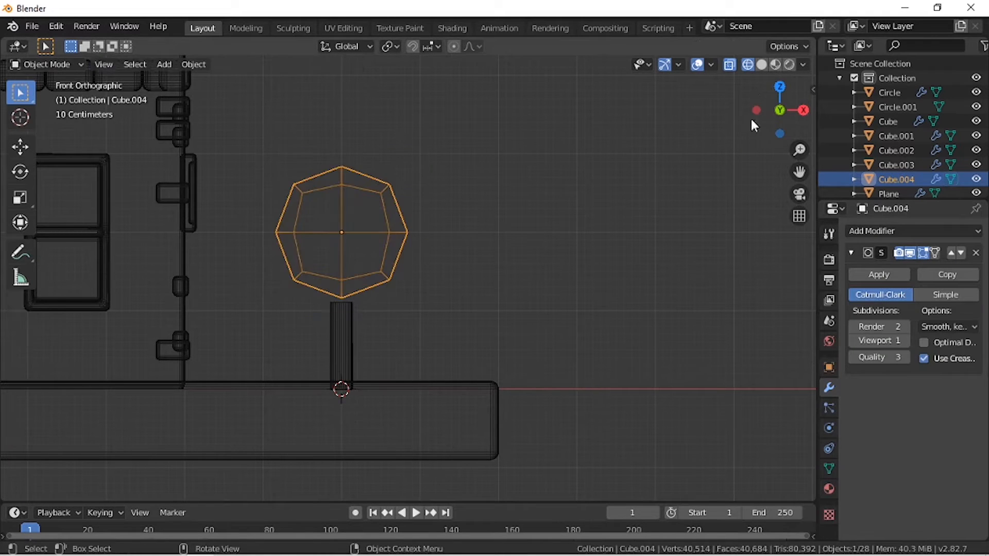
{"action": "left_click", "coordinate": [761, 65]}
{"action": "key", "text": "Tab"}
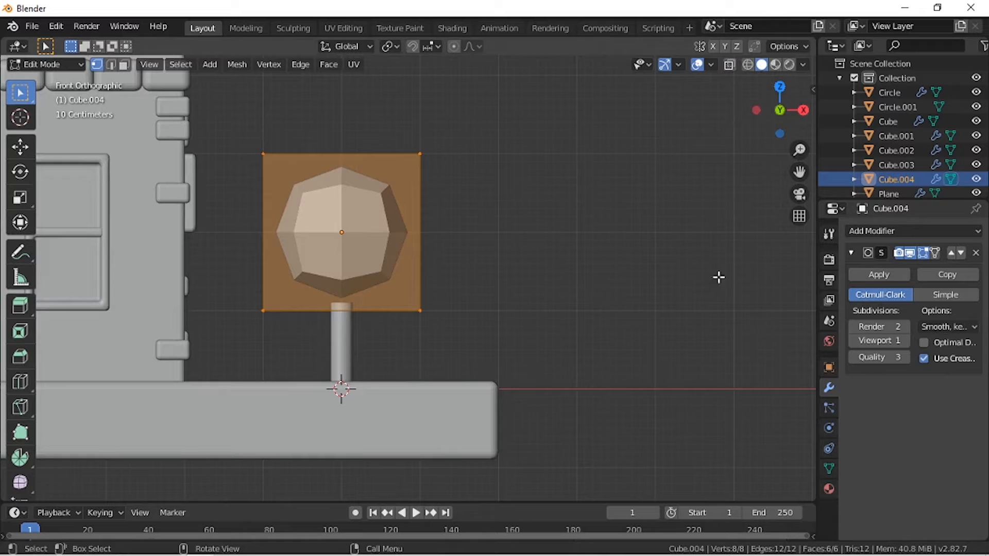
{"action": "left_click", "coordinate": [905, 341]}
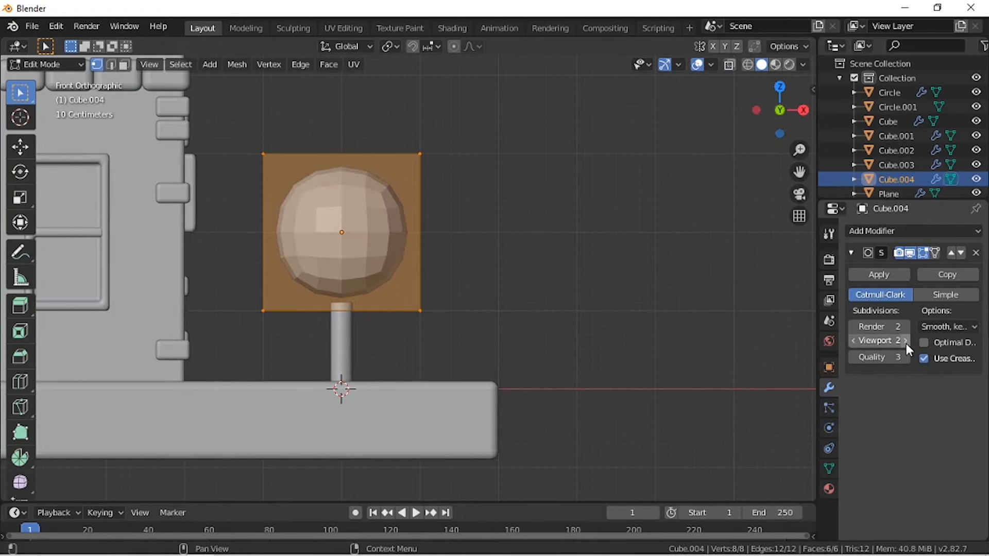
{"action": "left_click", "coordinate": [905, 341]}
Step: Select the cube's four upper vertices and scale them to about 0.1 for a pointed teardrop shape
{"action": "key", "text": "b"}
{"action": "left_click_drag", "start_coordinate": [231, 125], "coordinate": [457, 182]}
{"action": "middle_click_drag", "start_coordinate": [525, 217], "coordinate": [503, 283]}
{"action": "key", "text": "b"}
{"action": "left_click_drag", "start_coordinate": [259, 114], "coordinate": [499, 211]}
{"action": "key", "text": "KP_1"}
{"action": "key", "text": "s"}
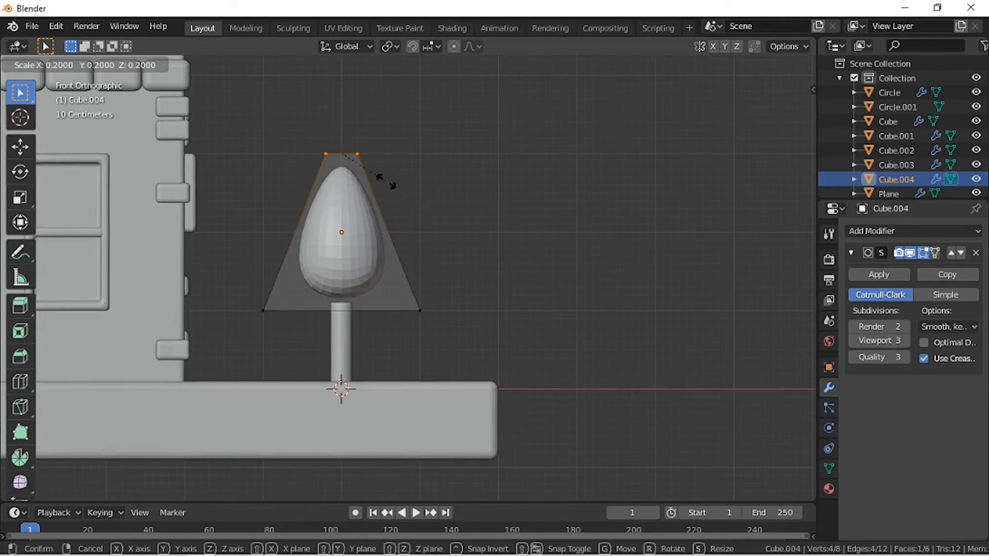
{"action": "left_click", "coordinate": [372, 165]}
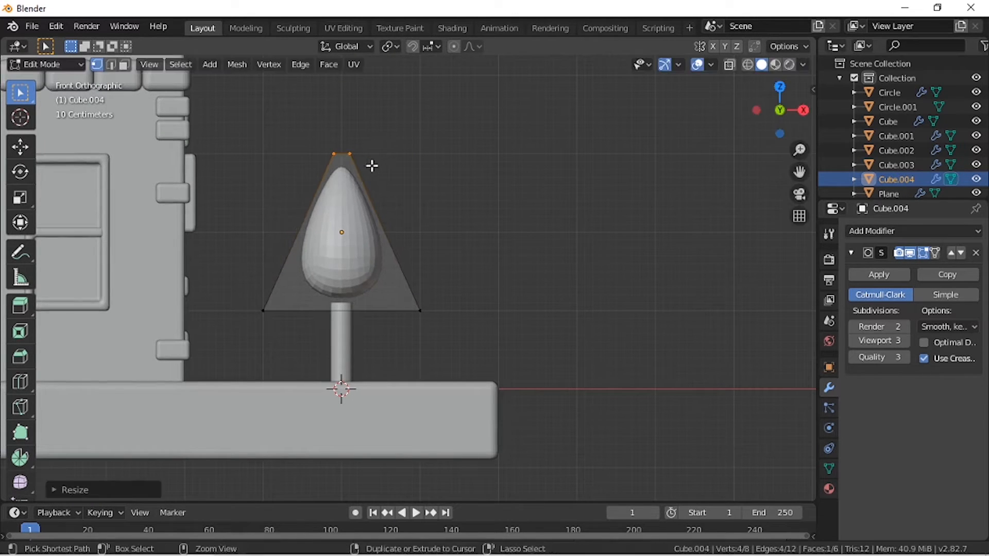
Step: Check the teardrop's shape from an angle, return to Object Mode and apply smooth shading to it
{"action": "middle_click_drag", "start_coordinate": [372, 165], "coordinate": [448, 280]}
{"action": "key", "text": "Tab"}
{"action": "key", "text": "KP_1"}
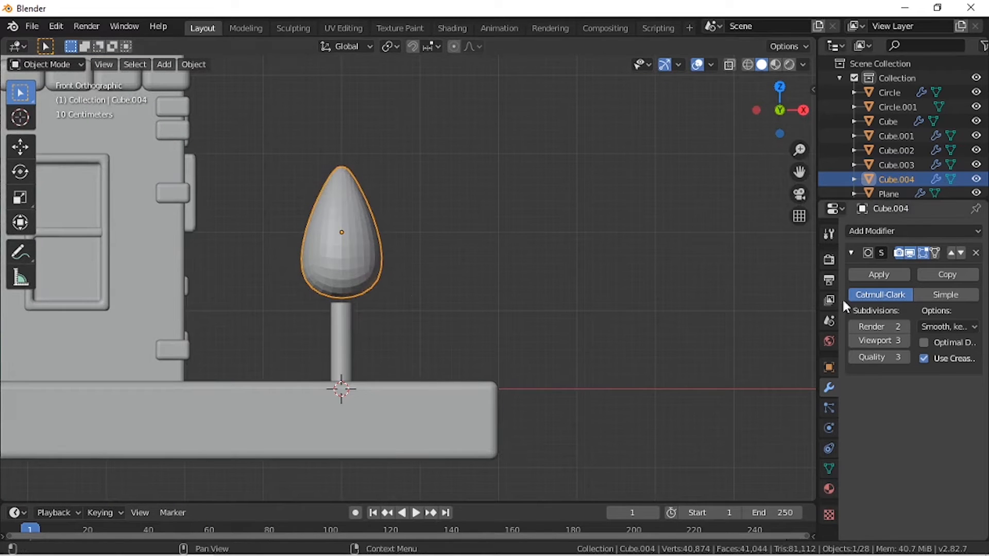
{"action": "right_click", "coordinate": [388, 232]}
{"action": "left_click", "coordinate": [369, 243]}
Step: Add a horizontal loop cut to the tree crown and slide it 0.8 toward the crown's bottom
{"action": "scroll", "coordinate": [365, 265], "scroll_direction": "up", "scroll_amount": 2}
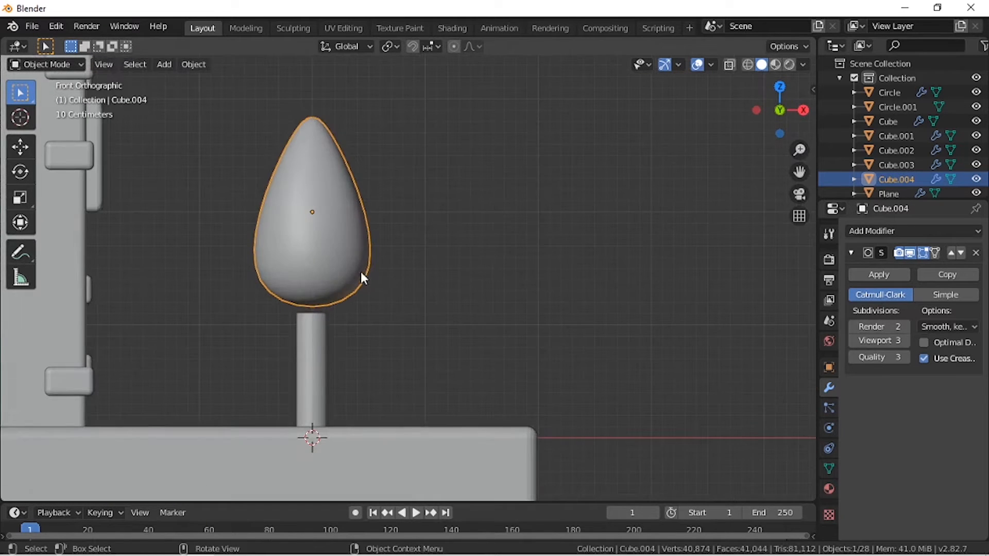
{"action": "key", "text": "Tab"}
{"action": "key", "text": "ctrl+r"}
{"action": "left_click", "coordinate": [381, 229]}
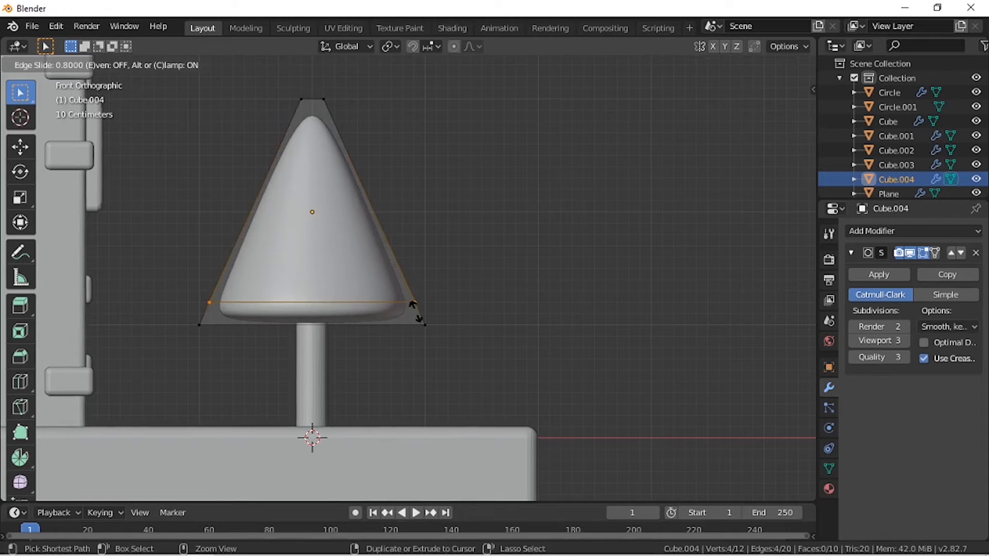
{"action": "left_click", "coordinate": [412, 304]}
Step: Select both lower vertex rings of the crown in wireframe, scale them to 0.5, and return to Object Mode in solid shading
{"action": "left_click_drag", "start_coordinate": [173, 277], "coordinate": [438, 386]}
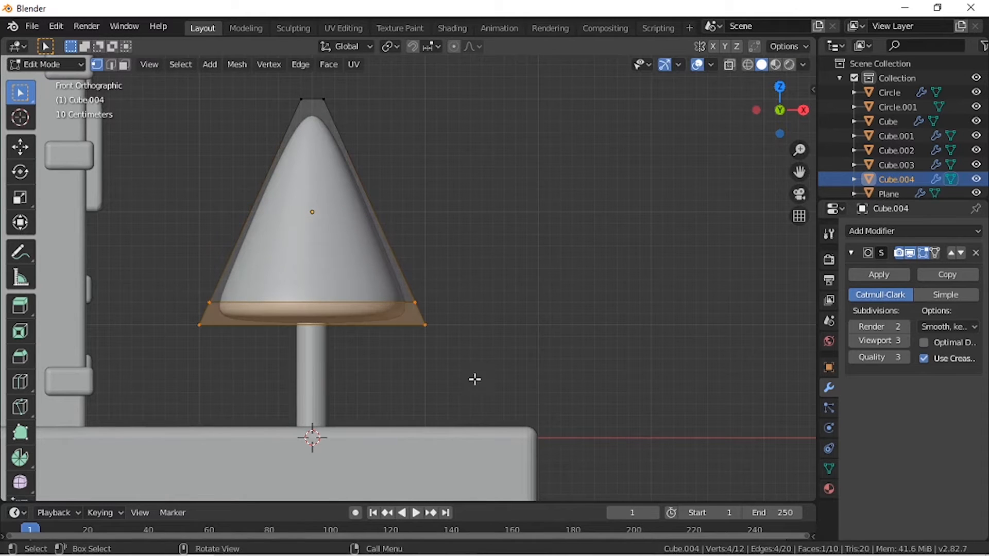
{"action": "left_click", "coordinate": [746, 66]}
{"action": "key", "text": "KP_7"}
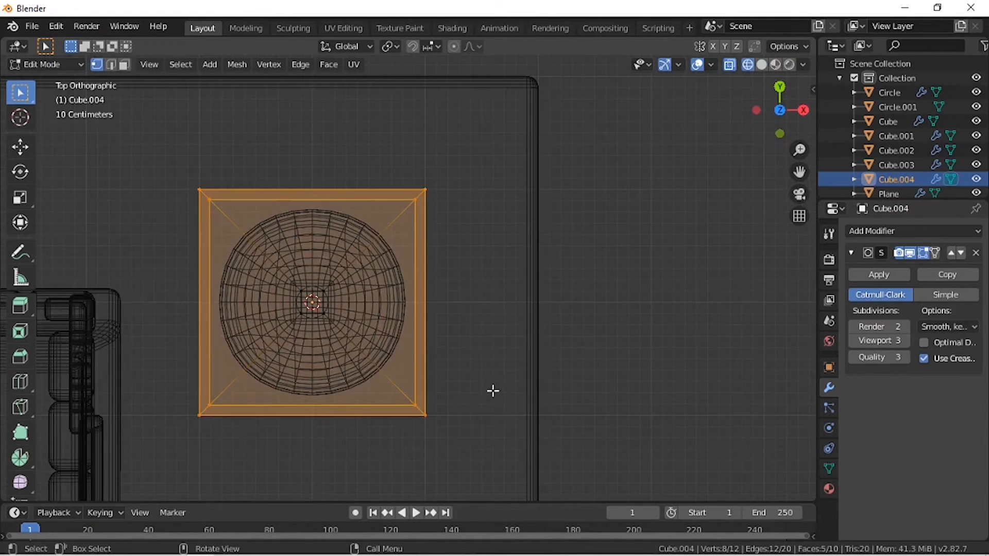
{"action": "key", "text": "s"}
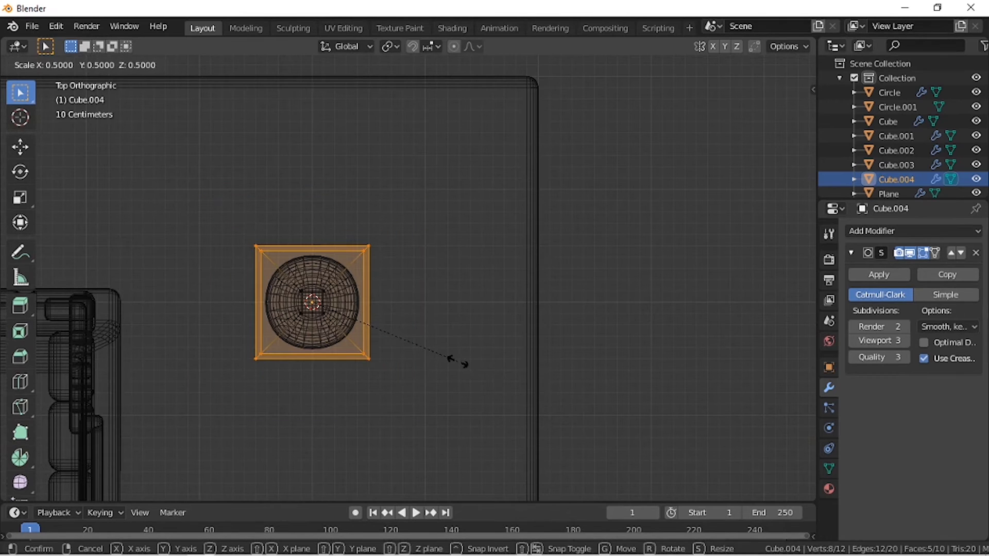
{"action": "left_click", "coordinate": [462, 360]}
{"action": "key", "text": "Tab"}
{"action": "key", "text": "KP_1"}
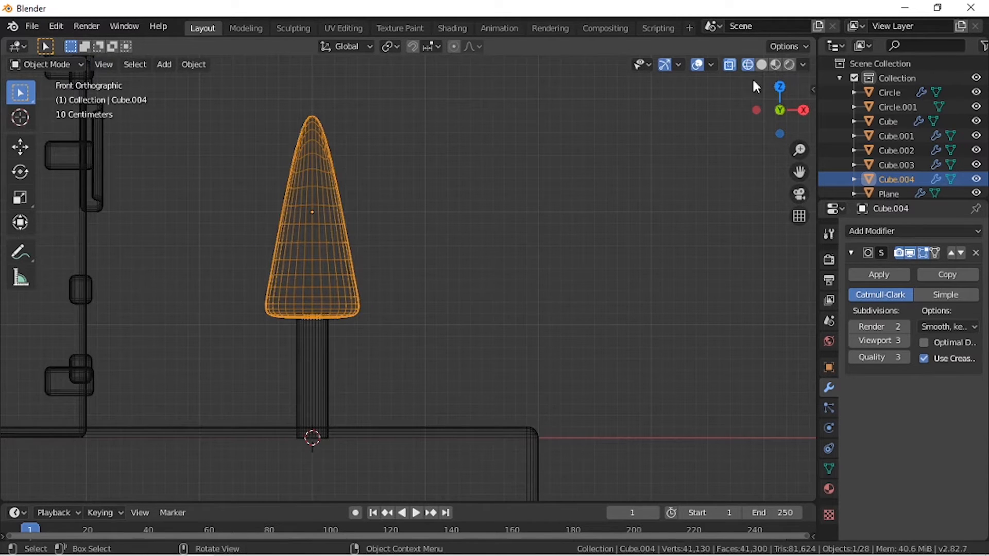
{"action": "left_click", "coordinate": [761, 64]}
Step: Try stacking a linked duplicate of the crown about 0.9 m above the original, inspect it from the side, and delete it
{"action": "scroll", "coordinate": [484, 312], "scroll_direction": "down", "scroll_amount": 2}
{"action": "middle_click_drag", "start_coordinate": [406, 267], "coordinate": [380, 420], "text": "shift"}
{"action": "key", "text": "shift+d"}
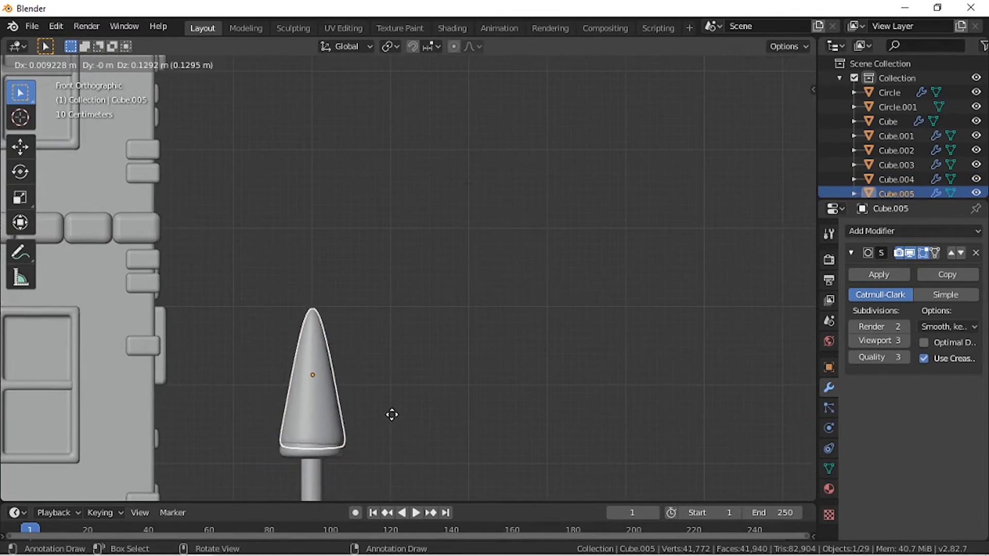
{"action": "right_click", "coordinate": [391, 412]}
{"action": "key", "text": "g"}
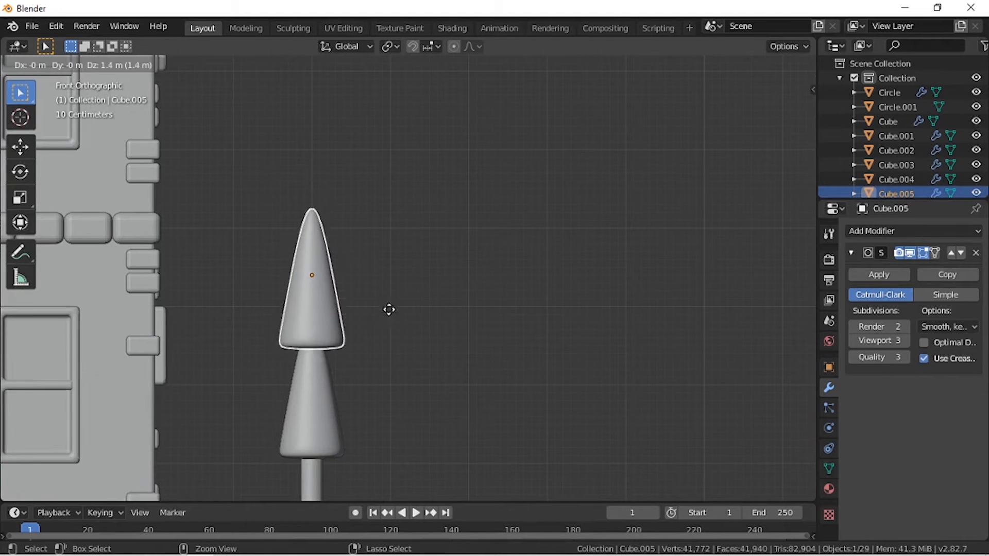
{"action": "left_click", "coordinate": [390, 342]}
{"action": "key", "text": "KP_3"}
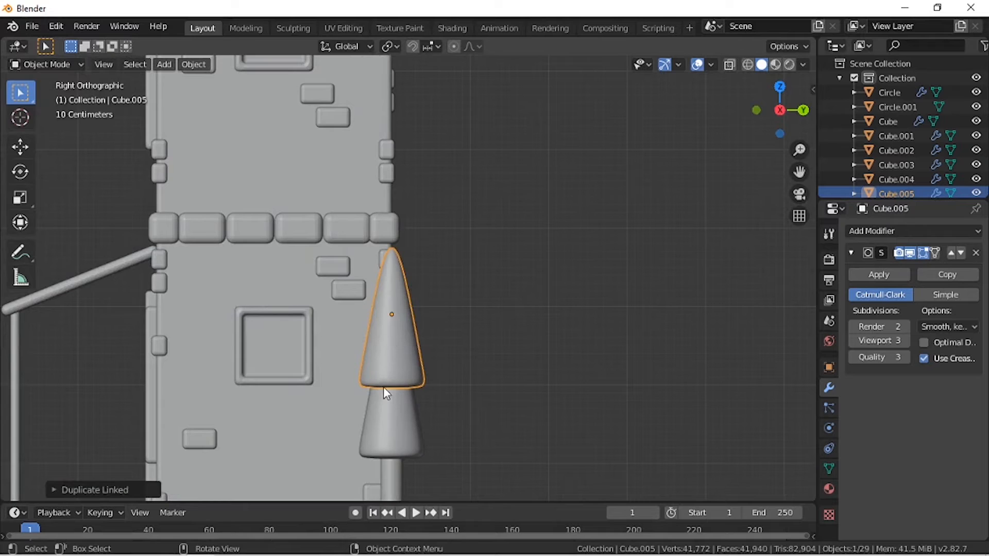
{"action": "middle_click_drag", "start_coordinate": [383, 387], "coordinate": [378, 347], "text": "shift"}
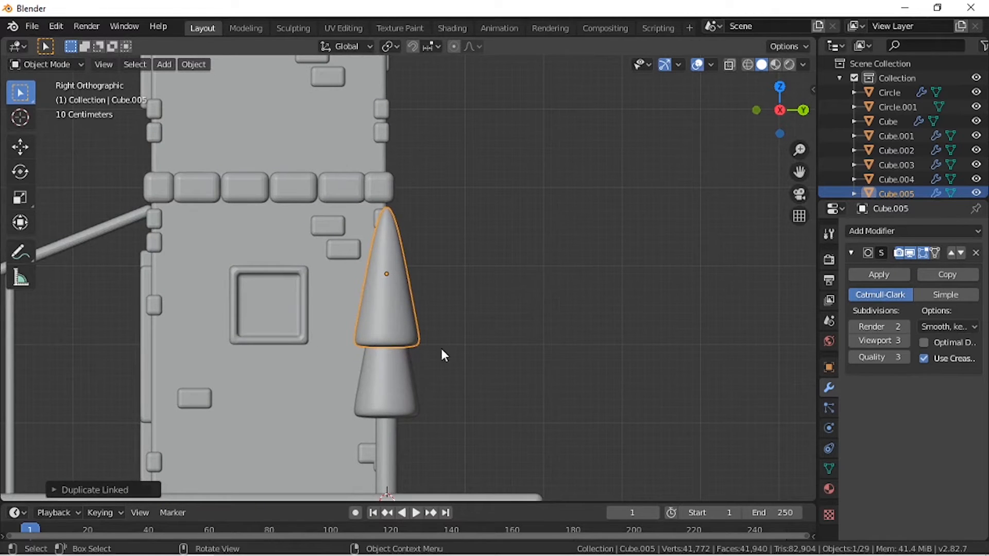
{"action": "middle_click_drag", "start_coordinate": [448, 355], "coordinate": [428, 325], "text": "shift"}
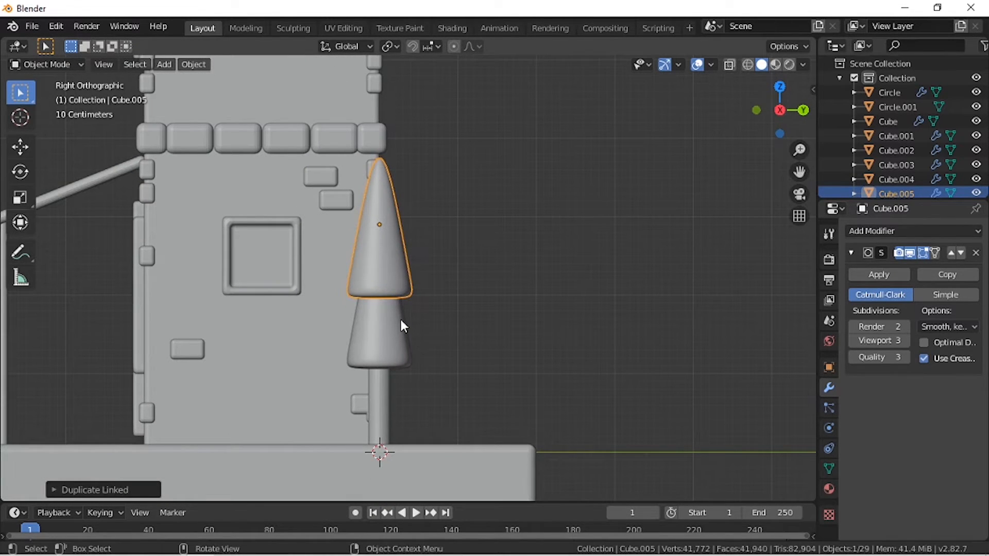
{"action": "key", "text": "Delete"}
Step: Scale the lower vertices of the tree crown to 1.3 in Edit Mode and return to Object Mode
{"action": "left_click", "coordinate": [387, 330]}
{"action": "key", "text": "Tab"}
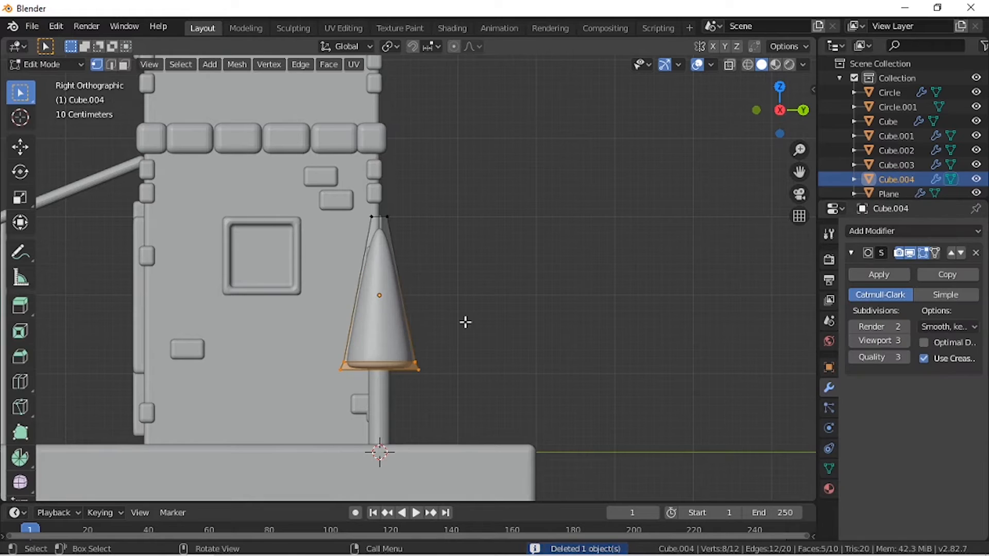
{"action": "key", "text": "s"}
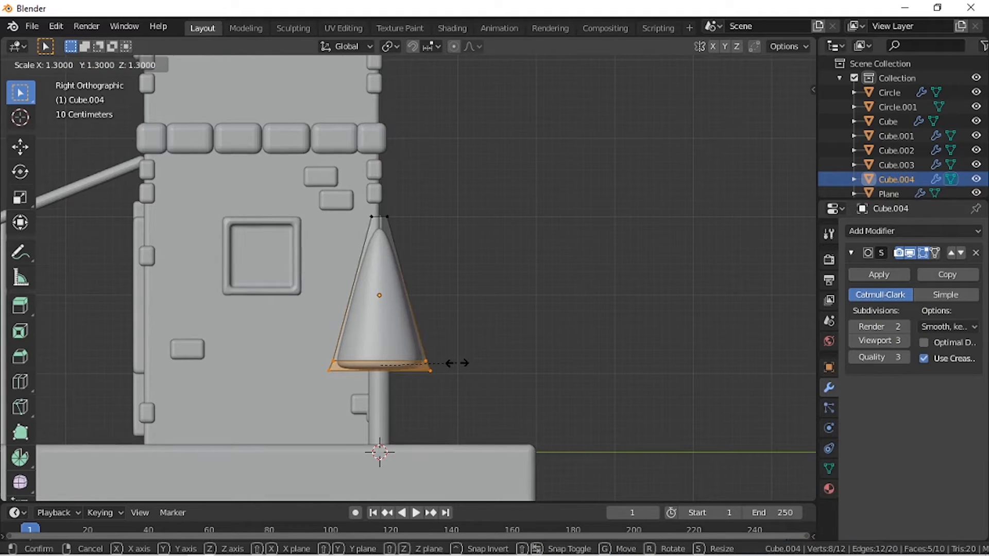
{"action": "left_click", "coordinate": [457, 363]}
{"action": "key", "text": "Tab"}
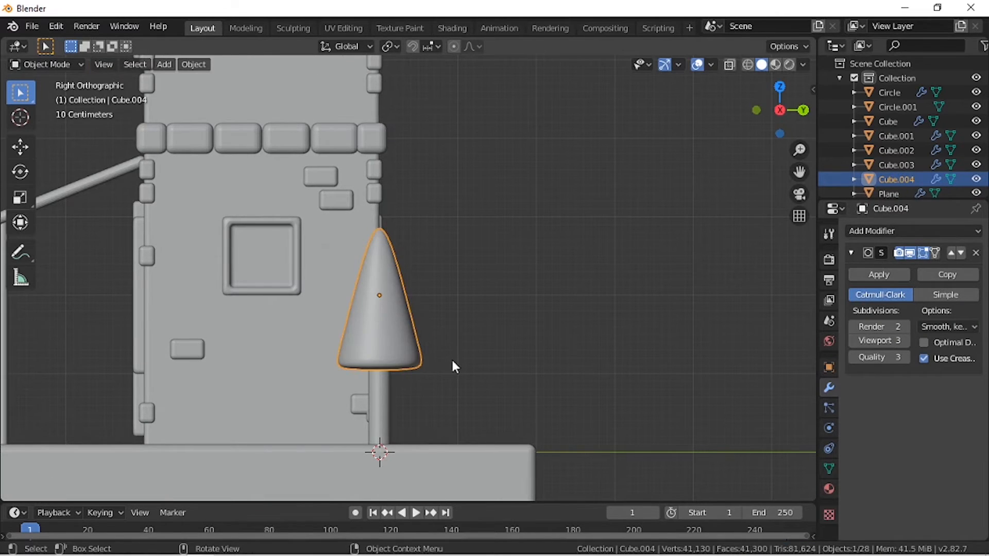
Step: Duplicate the widened crown and raise the copy 0.9 m along Z above the original
{"action": "key", "text": "shift+d"}
{"action": "key", "text": "z"}
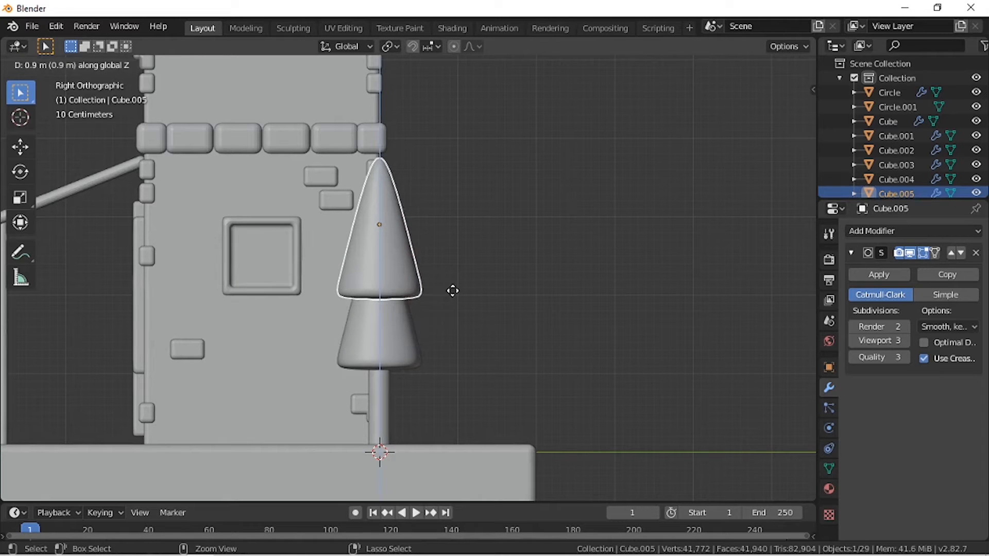
{"action": "left_click", "coordinate": [453, 290]}
Step: Select both crown tiers together with the trunk and move the whole tree 0.5 m toward the tower in front view
{"action": "key", "text": "KP_1"}
{"action": "left_click", "coordinate": [344, 356], "text": "shift"}
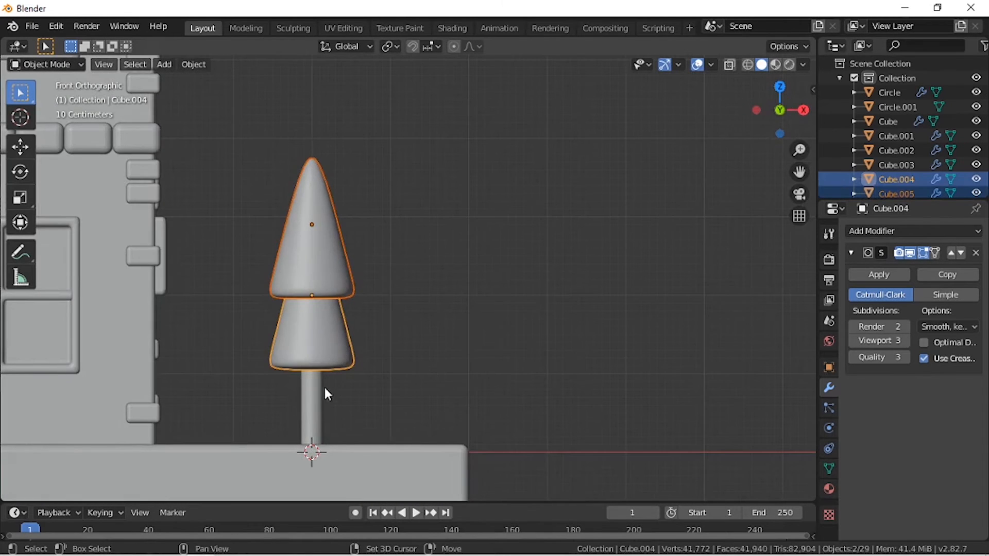
{"action": "left_click", "coordinate": [316, 393], "text": "shift"}
{"action": "middle_click_drag", "start_coordinate": [480, 354], "coordinate": [439, 351]}
{"action": "key", "text": "KP_7"}
{"action": "key", "text": "KP_1"}
{"action": "key", "text": "g"}
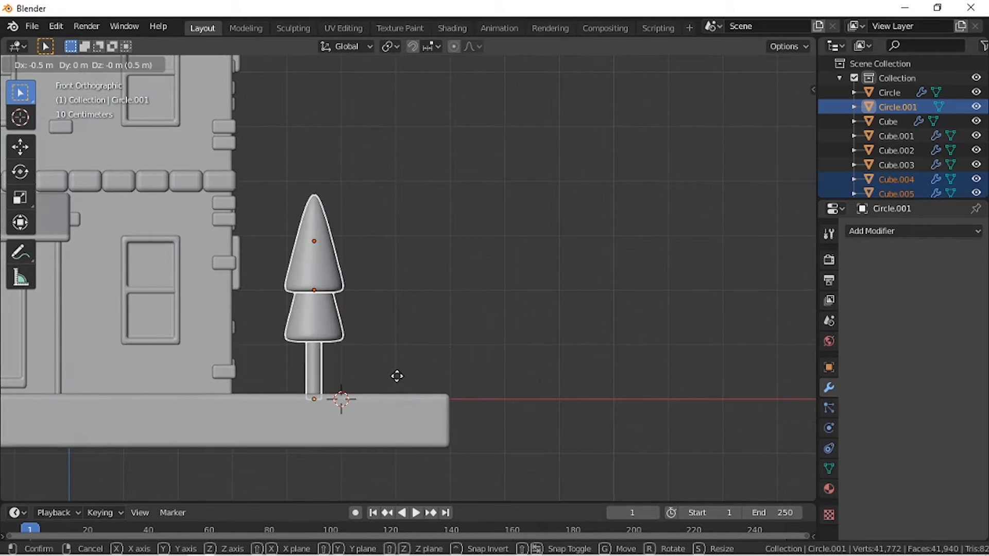
{"action": "left_click", "coordinate": [398, 378]}
Step: Make two linked duplicates of the tree along X, spaced about 1 m apart, to form a row of three
{"action": "key", "text": "shift+d"}
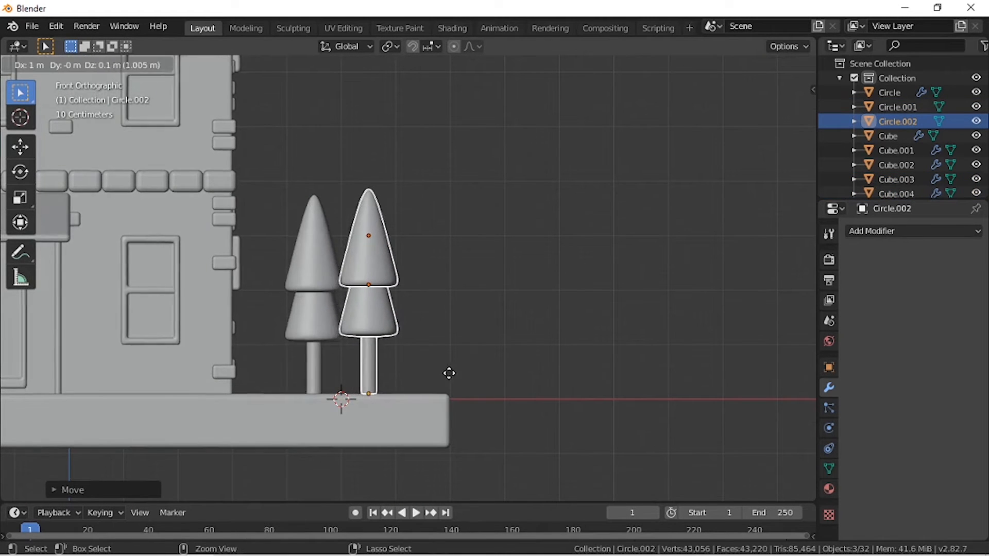
{"action": "key", "text": "x"}
{"action": "left_click", "coordinate": [453, 377]}
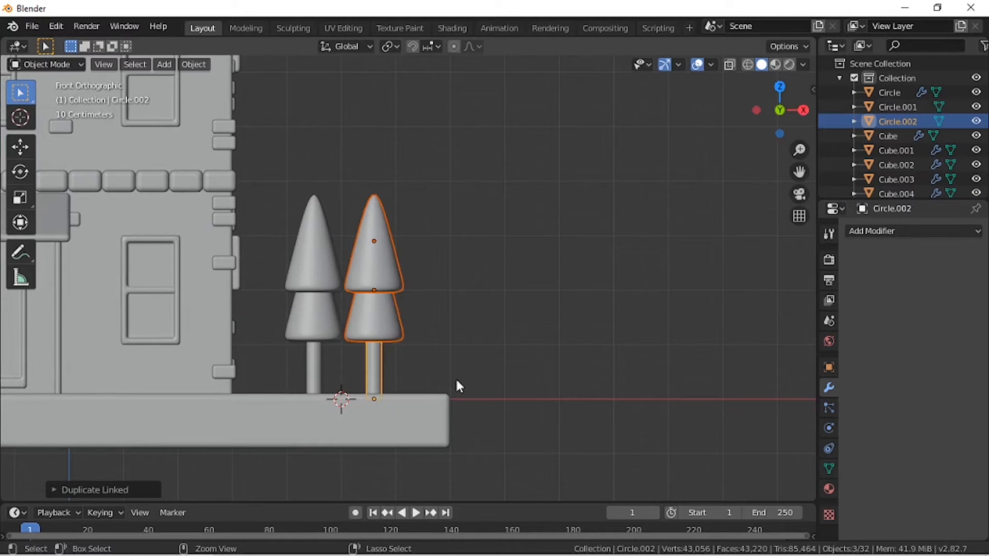
{"action": "scroll", "coordinate": [456, 379], "scroll_direction": "up", "scroll_amount": 2}
{"action": "key", "text": "shift+d"}
{"action": "key", "text": "x"}
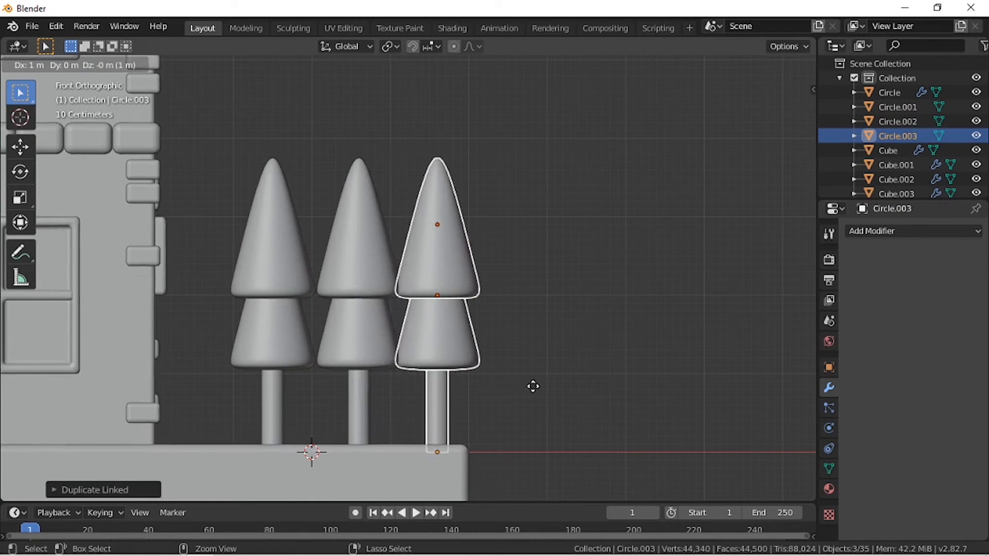
{"action": "left_click", "coordinate": [538, 389]}
{"action": "key", "text": "alt+a"}
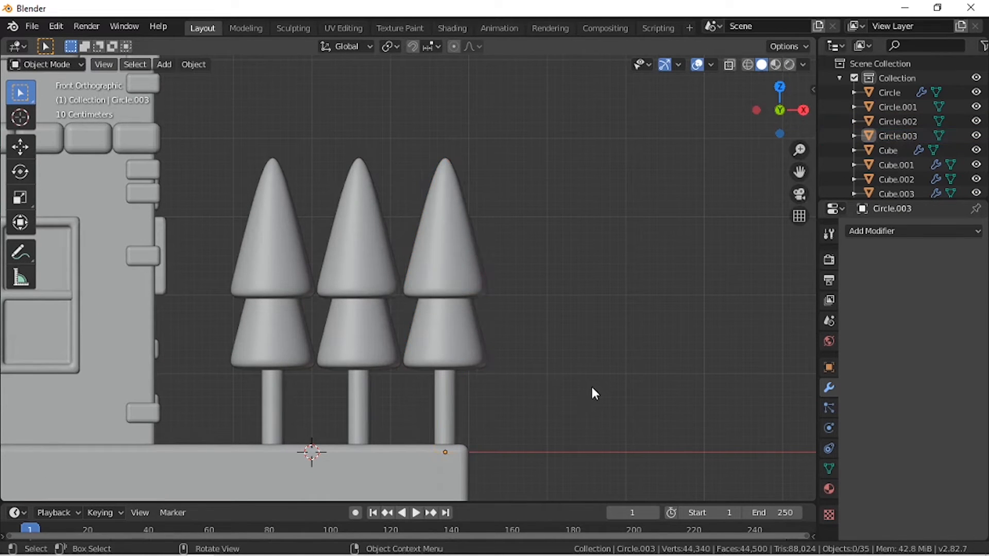
Step: Select all three trees, move them 0.3 m along X toward the tower, and check the row from an angle
{"action": "left_click_drag", "start_coordinate": [217, 129], "coordinate": [543, 391]}
{"action": "key", "text": "g"}
{"action": "key", "text": "x"}
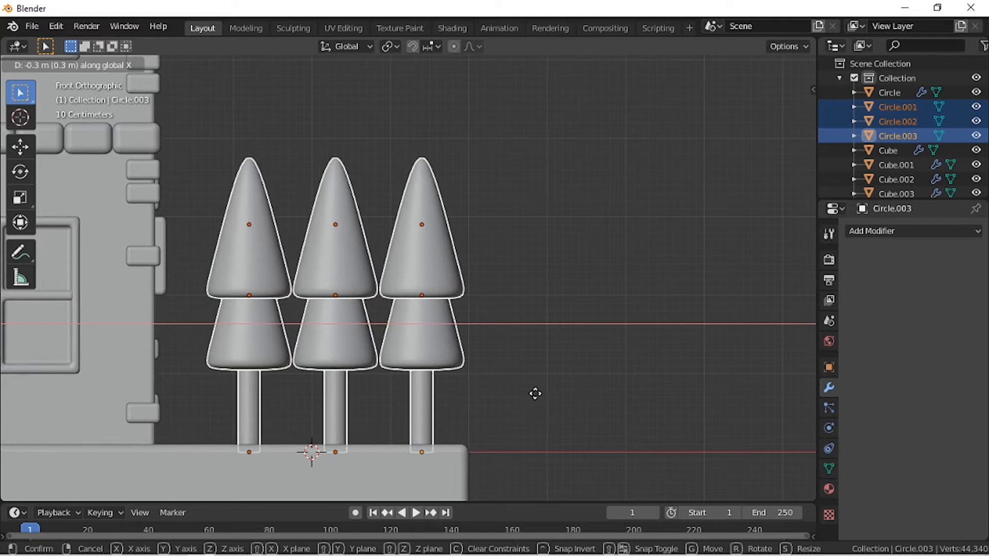
{"action": "left_click", "coordinate": [534, 393]}
{"action": "middle_click_drag", "start_coordinate": [534, 393], "coordinate": [532, 344]}
{"action": "key", "text": "KP_3"}
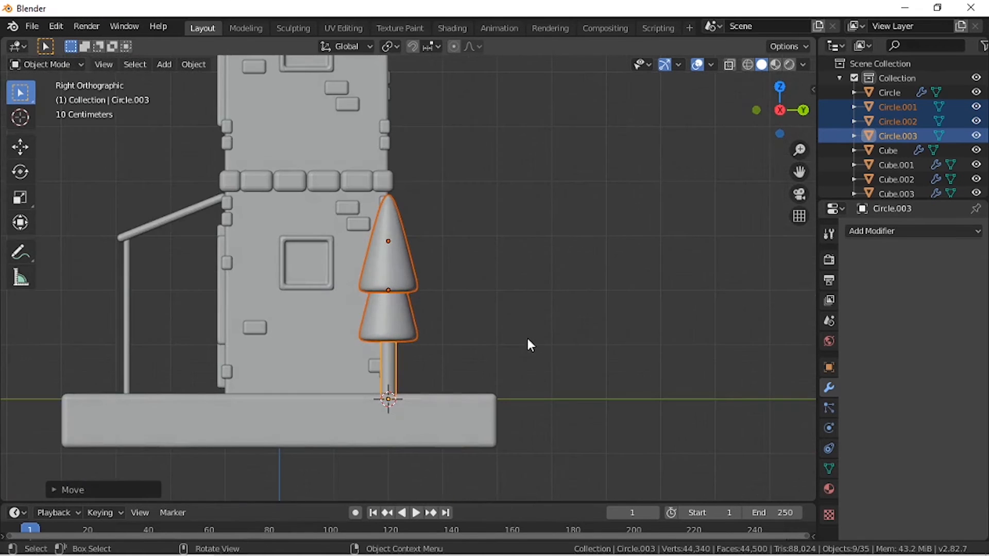
{"action": "middle_click_drag", "start_coordinate": [583, 296], "coordinate": [609, 353]}
{"action": "scroll", "coordinate": [587, 341], "scroll_direction": "down", "scroll_amount": 1}
{"action": "left_click", "coordinate": [571, 336]}
{"action": "scroll", "coordinate": [507, 378], "scroll_direction": "down", "scroll_amount": 1}
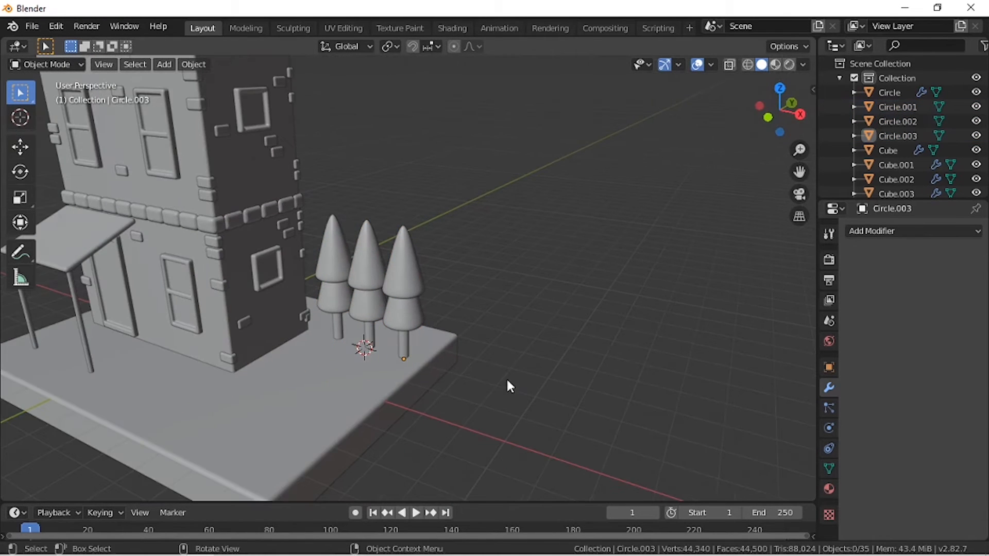
{"action": "mouse_move", "coordinate": [516, 299]}
{"action": "middle_mouse_down"}
{"action": "mouse_move", "coordinate": [434, 355]}
{"action": "mouse_move", "coordinate": [428, 333]}
{"action": "mouse_move", "coordinate": [440, 317]}
{"action": "mouse_move", "coordinate": [515, 299]}
{"action": "middle_mouse_up"}
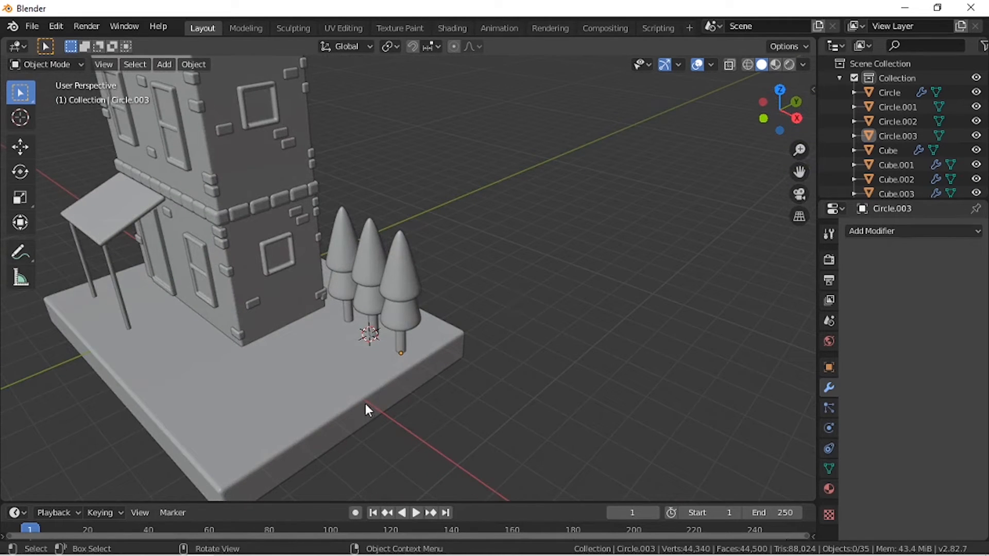
Step: Add a plane in top view and place it about 2 m in front of the tree row, beside the tower
{"action": "key", "text": "KP_7"}
{"action": "scroll", "coordinate": [379, 401], "scroll_direction": "up", "scroll_amount": 3}
{"action": "middle_click_drag", "start_coordinate": [378, 401], "coordinate": [331, 280], "text": "shift"}
{"action": "key", "text": "shift+a"}
{"action": "mouse_move", "coordinate": [258, 275]}
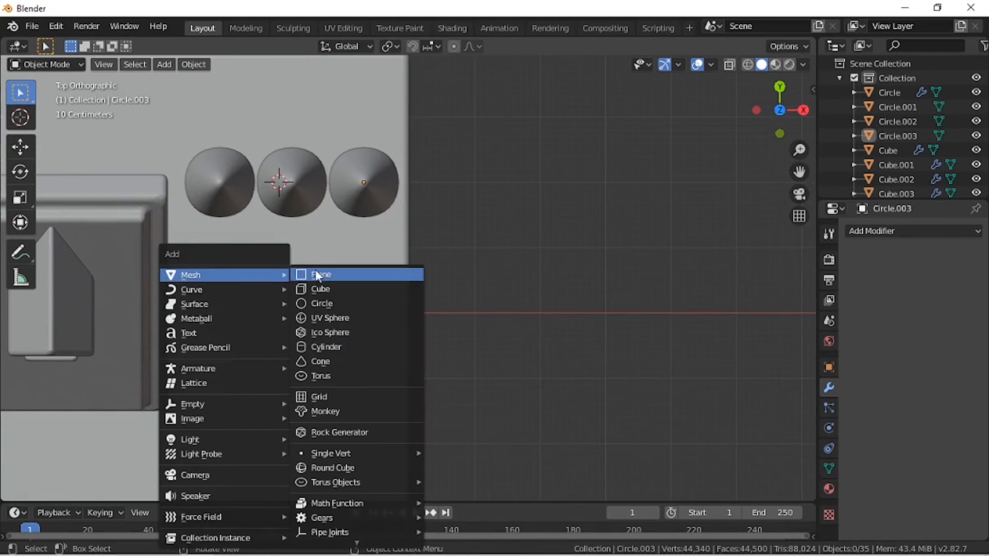
{"action": "left_click", "coordinate": [317, 274]}
{"action": "key", "text": "g"}
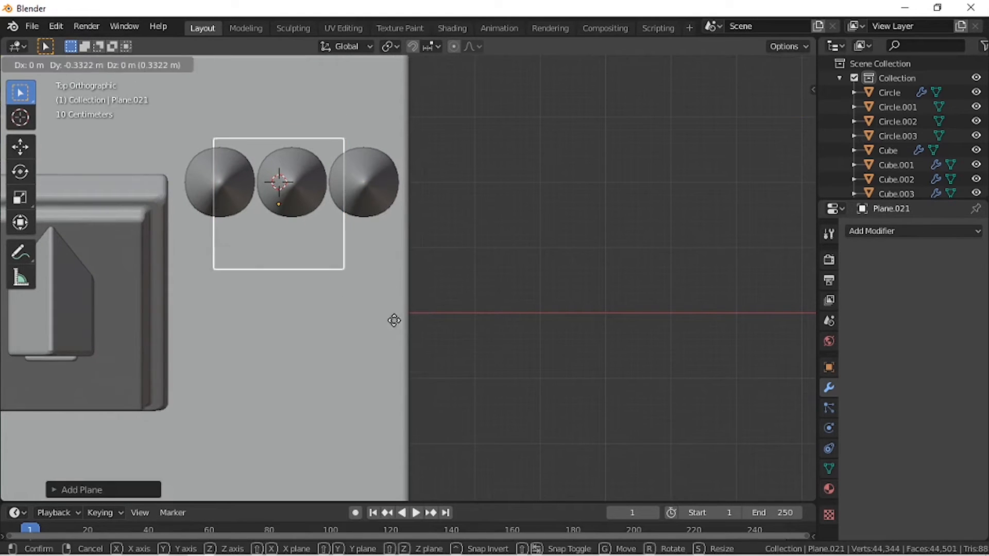
{"action": "left_click", "coordinate": [413, 375], "text": "ctrl"}
Step: Scale the plane down in Edit Mode with wireframe shading to a small square about 0.2 m wide
{"action": "key", "text": "KP_1"}
{"action": "key", "text": "KP_7"}
{"action": "key", "text": "Tab"}
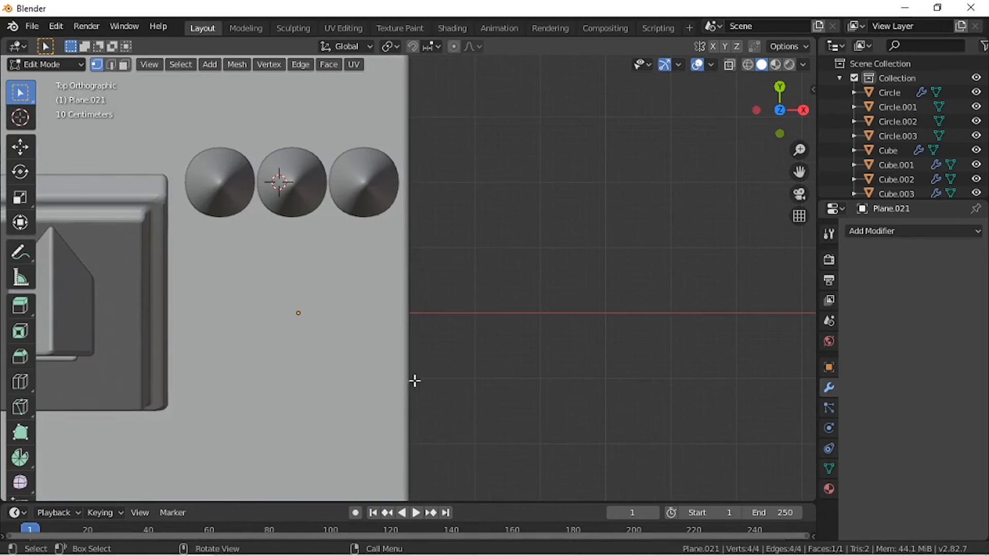
{"action": "left_click", "coordinate": [747, 65]}
{"action": "key", "text": "s"}
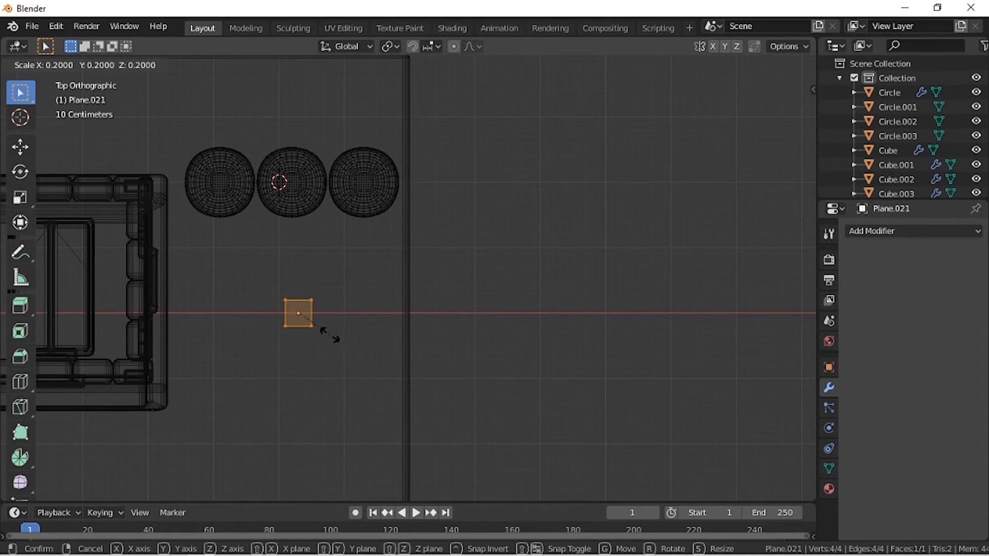
{"action": "left_click", "coordinate": [320, 326], "text": "ctrl"}
Step: Move the small square in Object Mode about 0.5 m along Y toward the trees
{"action": "key", "text": "KP_3"}
{"action": "key", "text": "g"}
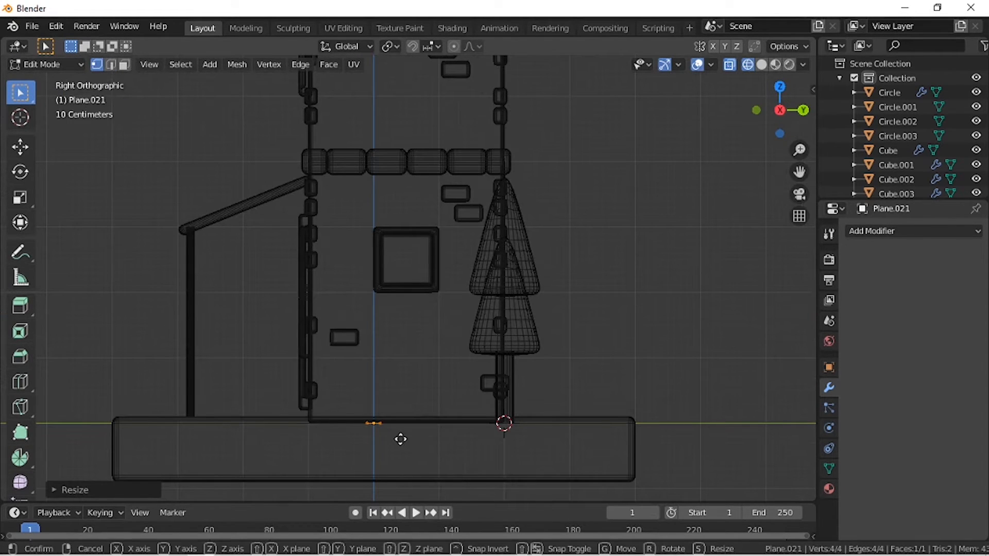
{"action": "right_click", "coordinate": [400, 439]}
{"action": "key", "text": "Tab"}
{"action": "key", "text": "g"}
{"action": "left_click", "coordinate": [436, 437], "text": "ctrl"}
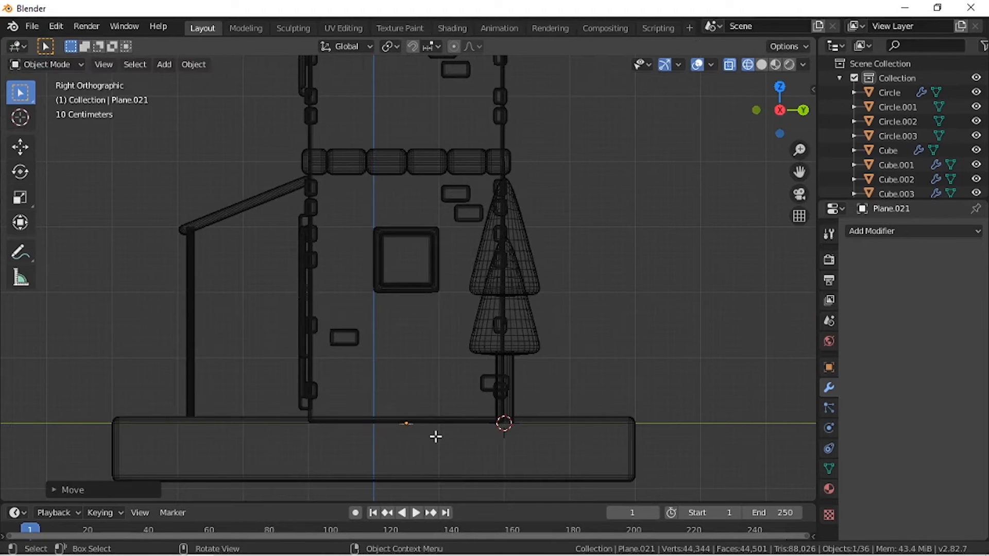
Step: Extrude the square about 2 m upward into a post and return to Object Mode
{"action": "key", "text": "Tab"}
{"action": "key", "text": "e"}
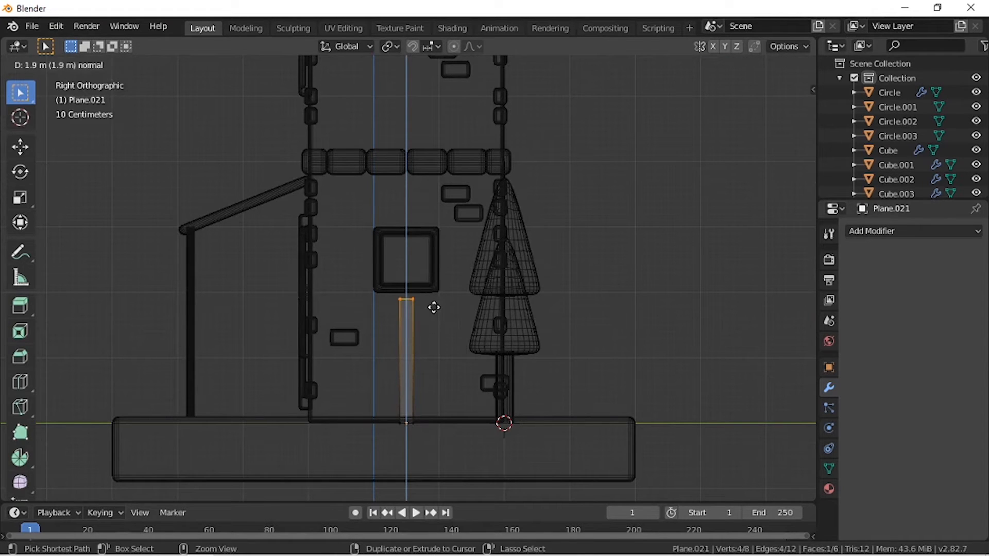
{"action": "left_click", "coordinate": [434, 307], "text": "ctrl"}
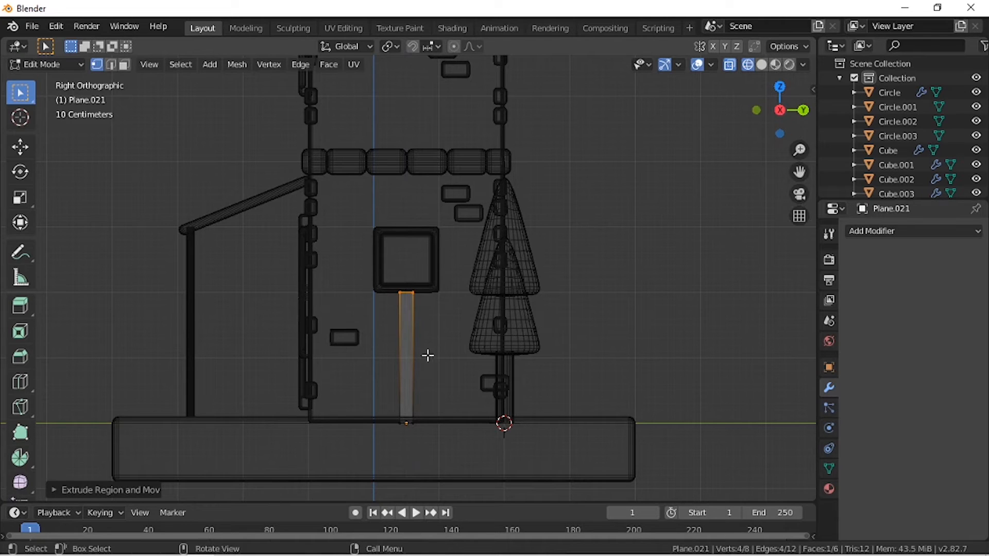
{"action": "key", "text": "Tab"}
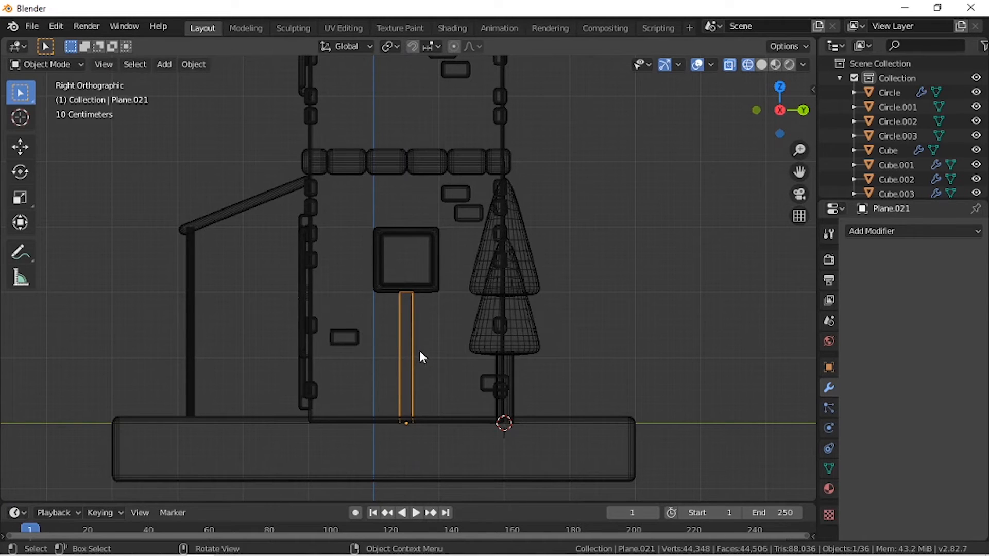
{"action": "key", "text": "Tab"}
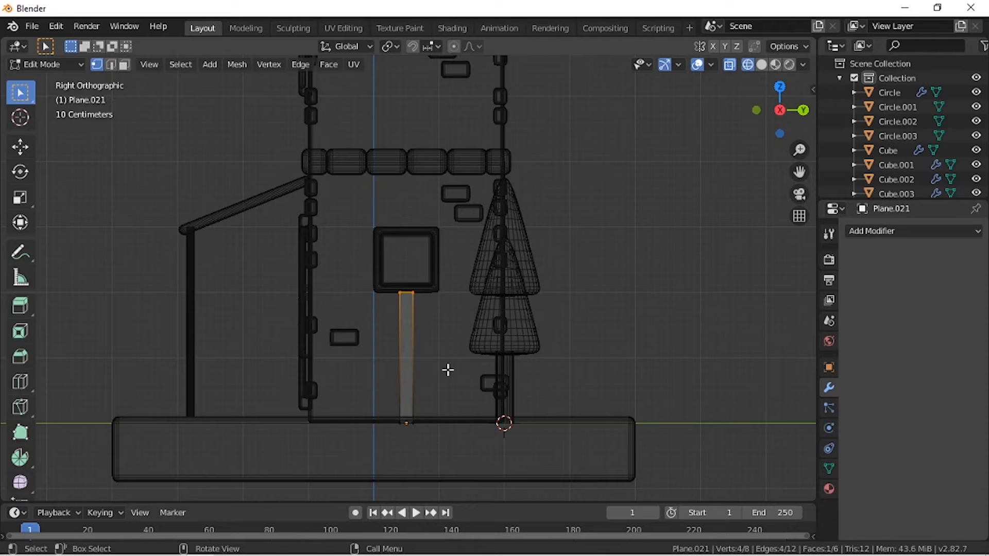
{"action": "key", "text": "r"}
{"action": "key", "text": "Escape"}
{"action": "key", "text": "KP_7"}
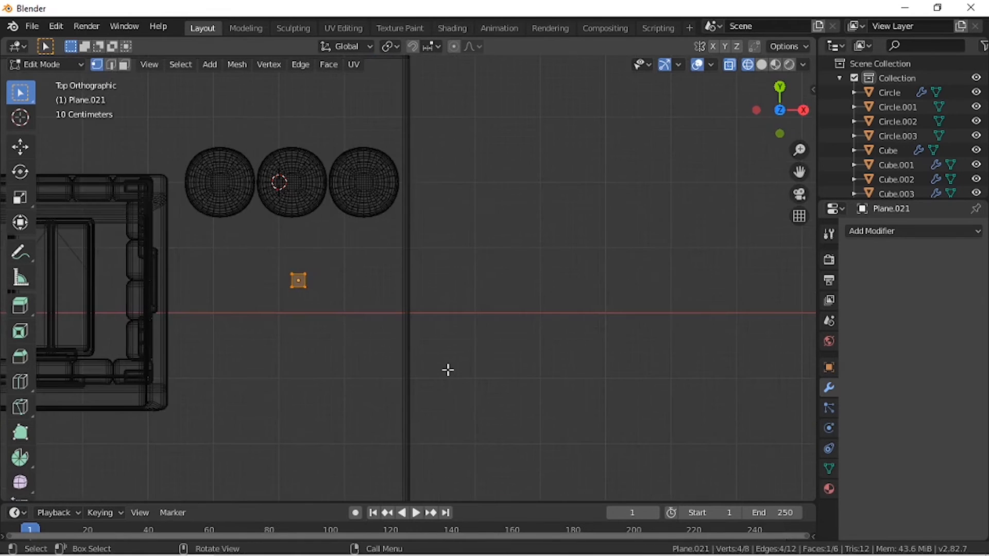
{"action": "key", "text": "a"}
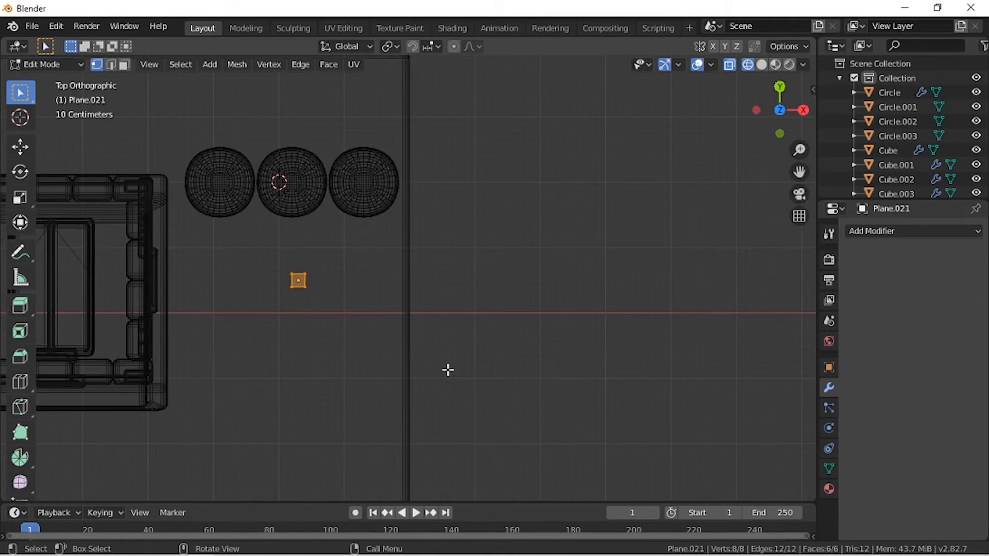
Step: Move the post about 0.7 m along X away from the tower and place a linked duplicate about 1.8 m nearer the tower
{"action": "key", "text": "KP_1"}
{"action": "key", "text": "Tab"}
{"action": "key", "text": "g"}
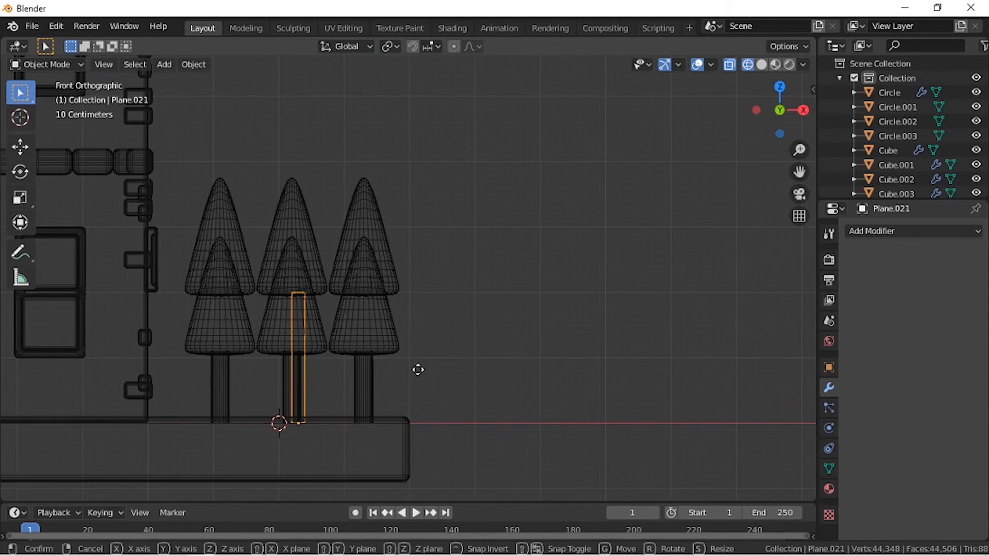
{"action": "left_click", "coordinate": [468, 373]}
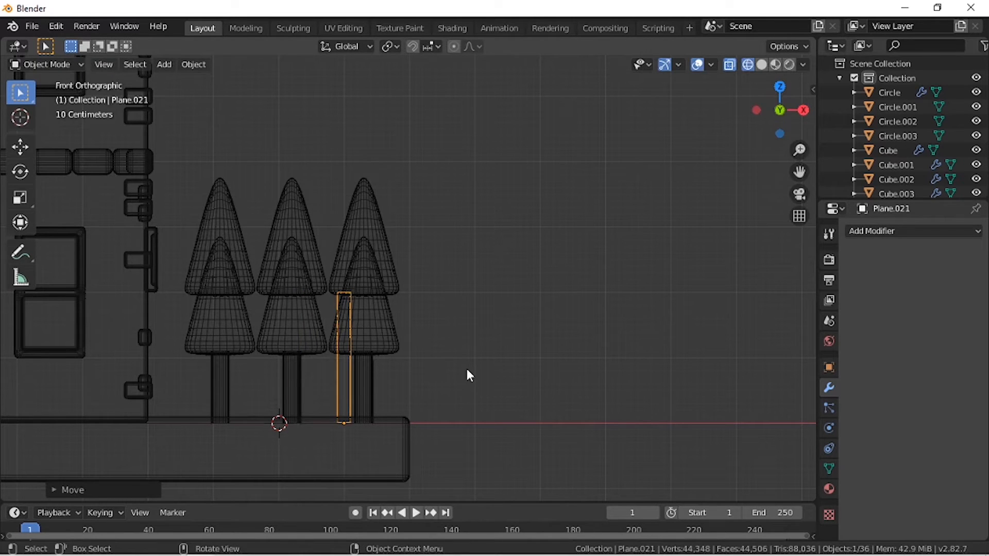
{"action": "key", "text": "alt+d"}
{"action": "left_click", "coordinate": [346, 366]}
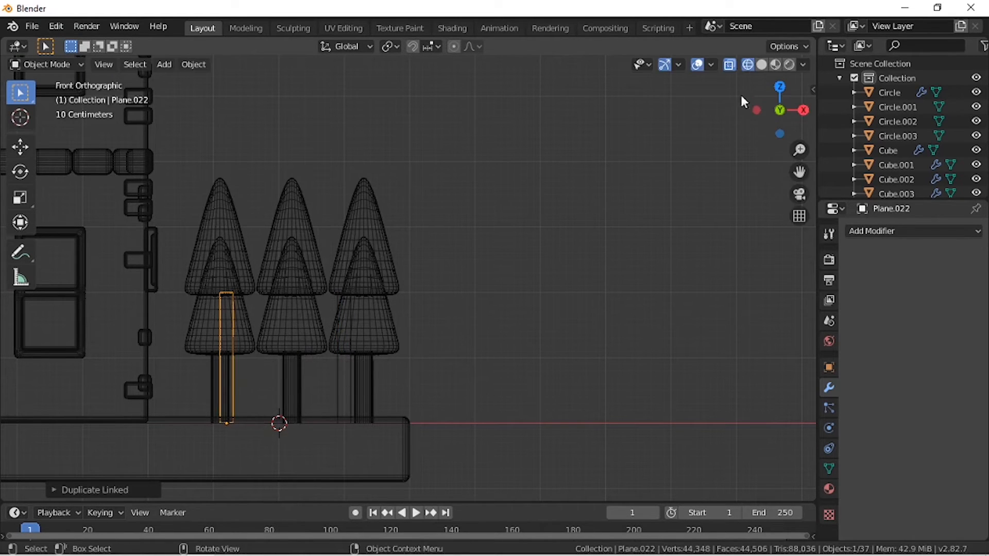
Step: Check both posts in solid shading and shift the duplicate post 0.1 m along X toward the tower
{"action": "left_click", "coordinate": [761, 64]}
{"action": "scroll", "coordinate": [491, 279], "scroll_direction": "up", "scroll_amount": 1}
{"action": "mouse_move", "coordinate": [759, 78]}
{"action": "middle_mouse_down"}
{"action": "mouse_move", "coordinate": [643, 212]}
{"action": "mouse_move", "coordinate": [589, 241]}
{"action": "middle_mouse_up"}
{"action": "key", "text": "KP_1"}
{"action": "left_click", "coordinate": [747, 65]}
{"action": "scroll", "coordinate": [499, 306], "scroll_direction": "up", "scroll_amount": 1}
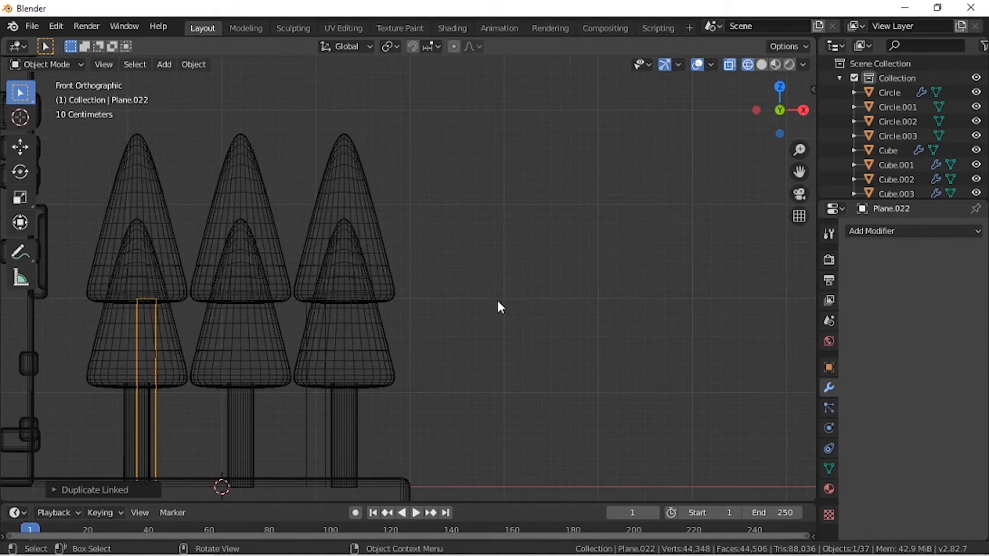
{"action": "key", "text": "g"}
{"action": "key", "text": "x"}
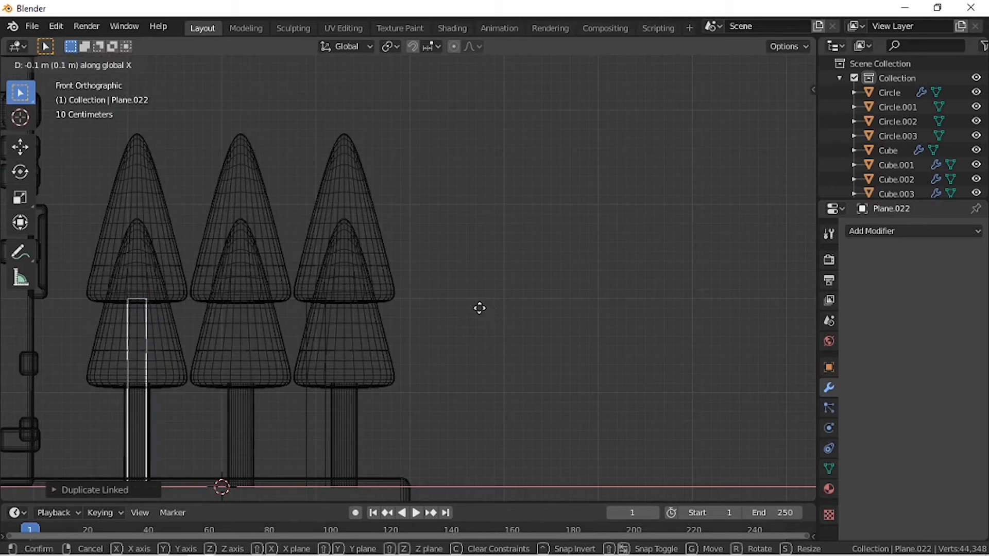
{"action": "left_click", "coordinate": [479, 309]}
Step: Add a Bevel modifier to the duplicate post with 4 segments and an offset of 0.03 m
{"action": "key", "text": "Tab"}
{"action": "left_click", "coordinate": [762, 64]}
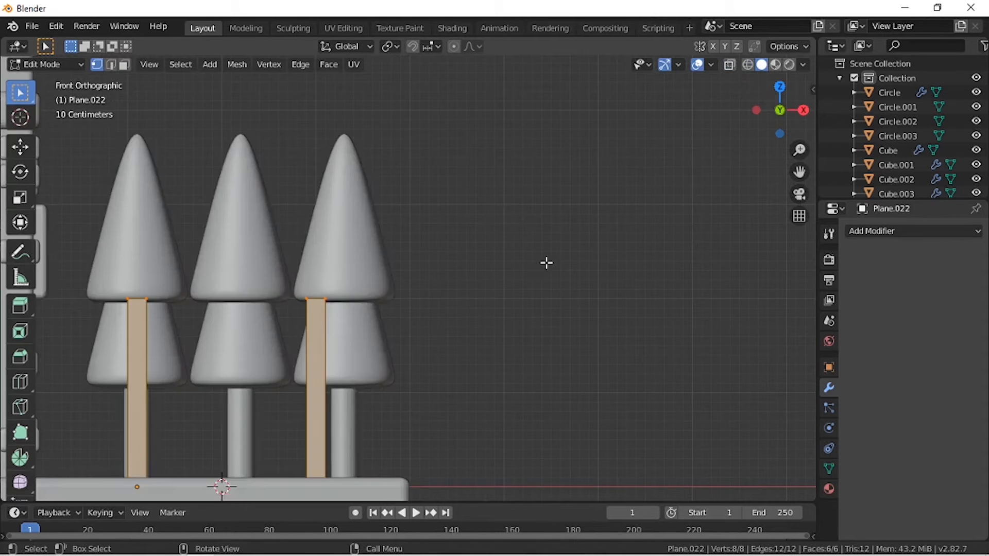
{"action": "middle_click_drag", "start_coordinate": [545, 264], "coordinate": [448, 265]}
{"action": "left_click", "coordinate": [889, 231]}
{"action": "left_click", "coordinate": [716, 279]}
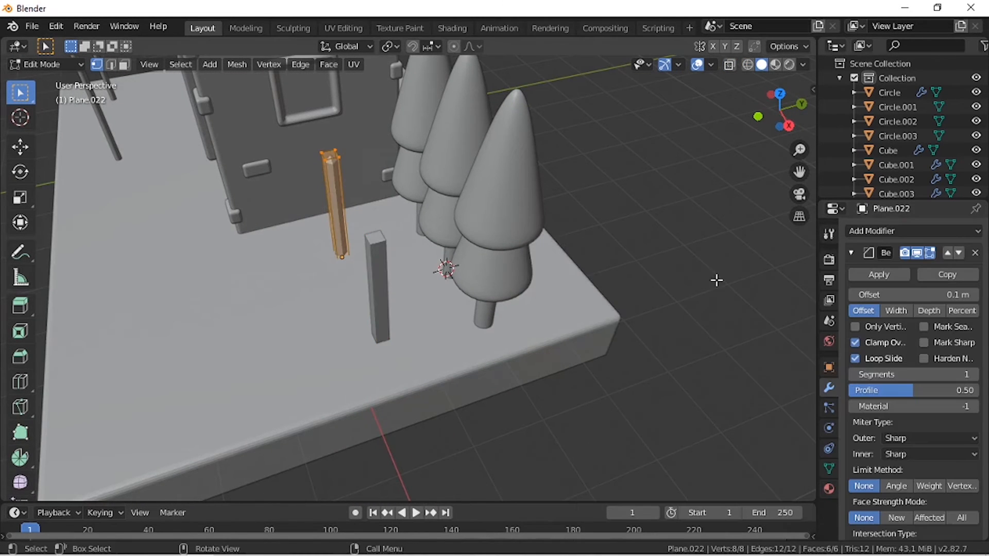
{"action": "left_click", "coordinate": [972, 374]}
{"action": "left_click", "coordinate": [972, 374]}
{"action": "left_click", "coordinate": [972, 374]}
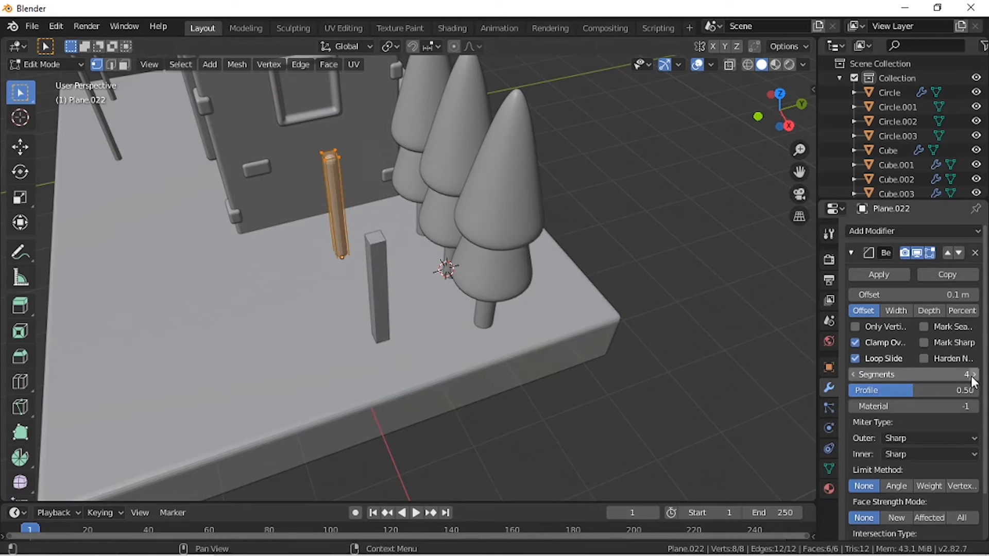
{"action": "left_click_drag", "start_coordinate": [857, 293], "coordinate": [852, 296]}
{"action": "left_click", "coordinate": [637, 259]}
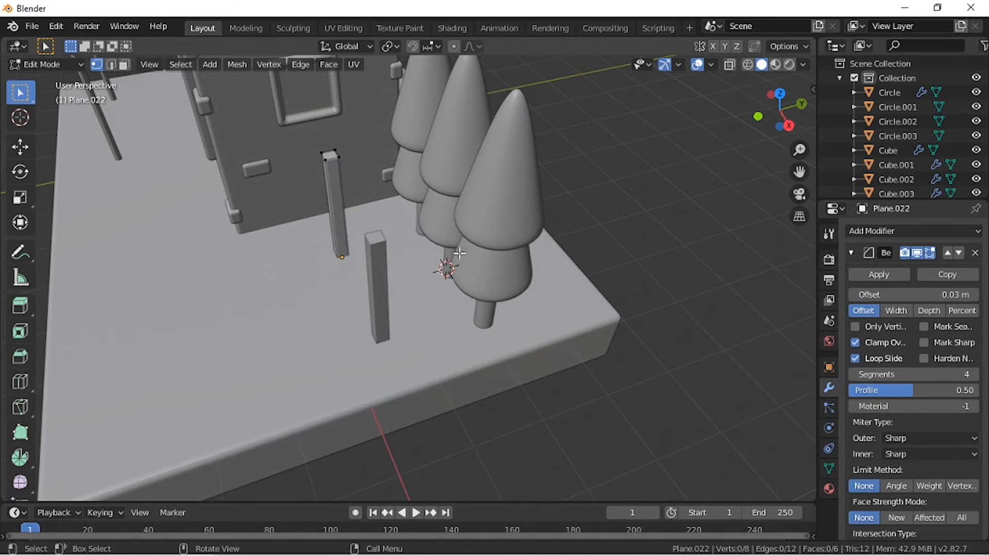
Step: Duplicate the unbevelled outer post in place and rotate the copy's mesh 90° in the right side view to form a crossbar
{"action": "key", "text": "Tab"}
{"action": "middle_click_drag", "start_coordinate": [459, 253], "coordinate": [403, 262]}
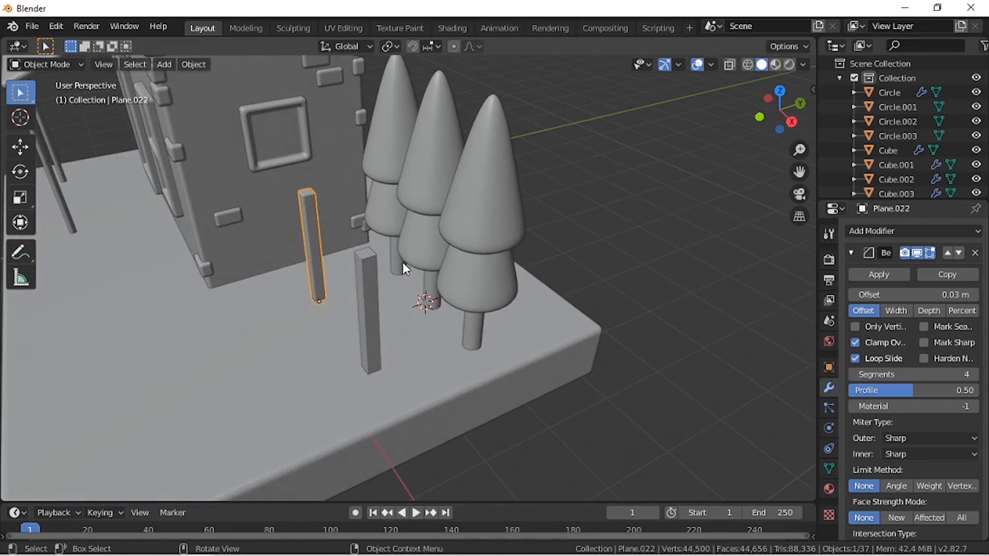
{"action": "left_click", "coordinate": [366, 275]}
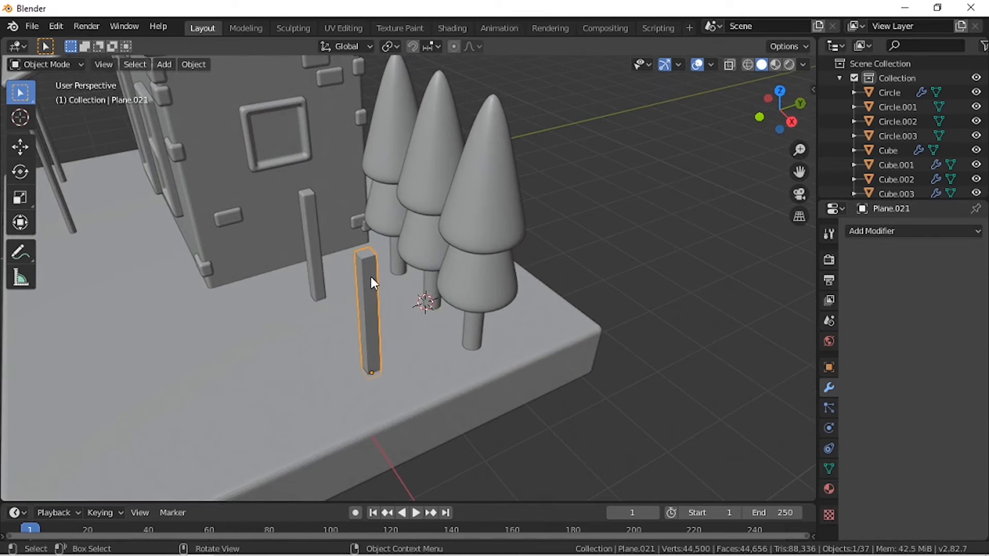
{"action": "key", "text": "shift+a"}
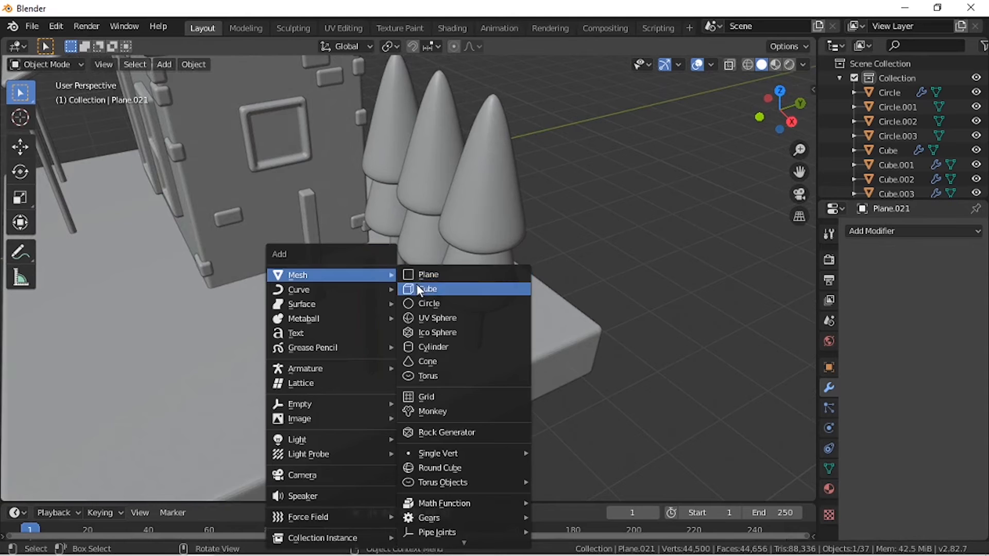
{"action": "left_click", "coordinate": [655, 264]}
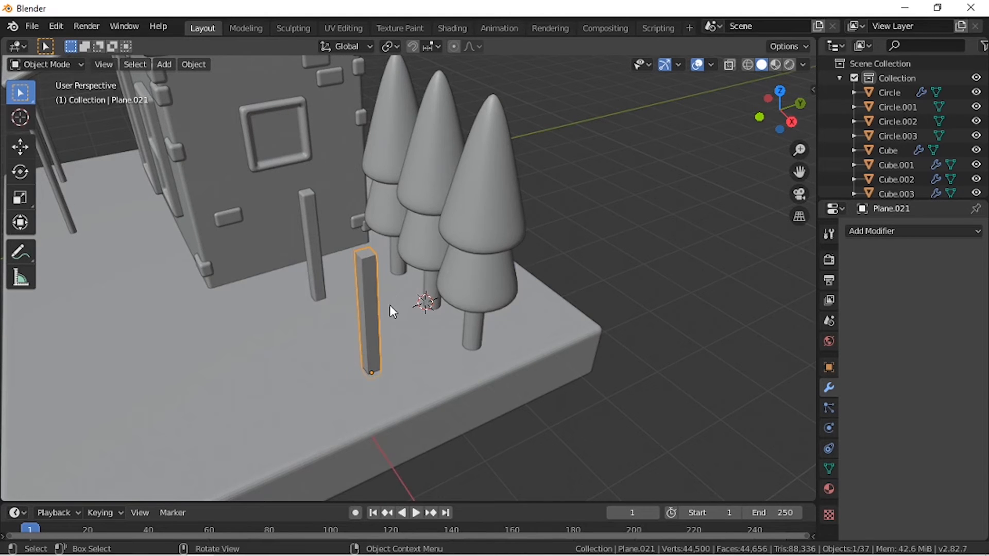
{"action": "key", "text": "shift+d"}
{"action": "right_click", "coordinate": [401, 292]}
{"action": "key", "text": "KP_3"}
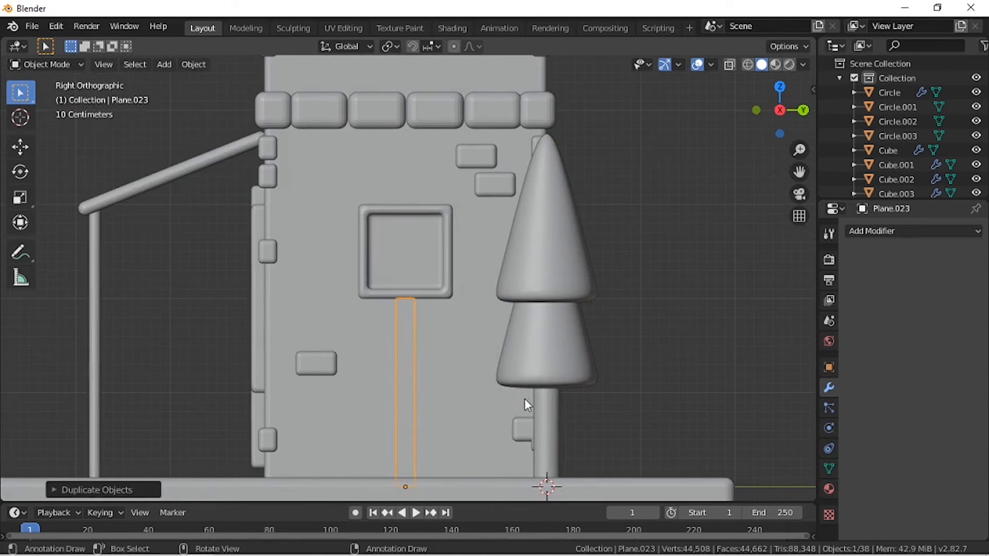
{"action": "key", "text": "Tab"}
{"action": "type", "text": "ar90"}
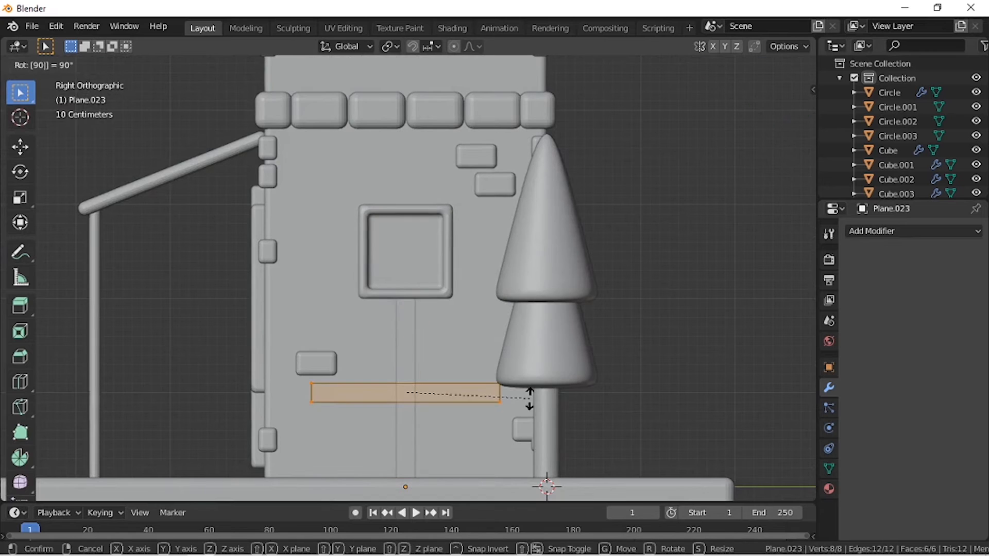
{"action": "key", "text": "Return"}
Step: Raise the crossbar 0.8 m along Z toward the post's upper end and scale it to 0.6
{"action": "scroll", "coordinate": [471, 418], "scroll_direction": "up", "scroll_amount": 2}
{"action": "middle_click_drag", "start_coordinate": [483, 346], "coordinate": [484, 323], "text": "shift"}
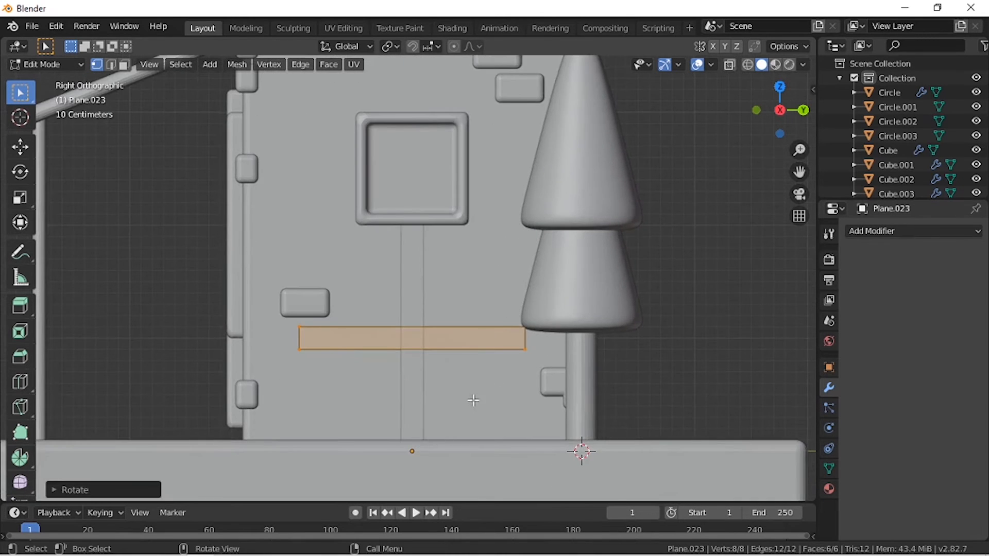
{"action": "scroll", "coordinate": [473, 400], "scroll_direction": "up", "scroll_amount": 1}
{"action": "key", "text": "g"}
{"action": "key", "text": "z"}
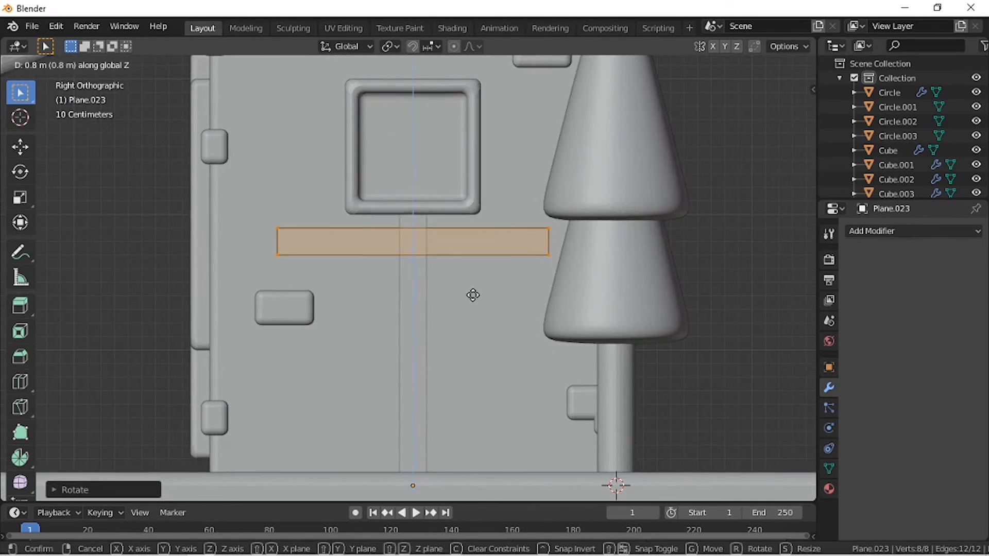
{"action": "left_click", "coordinate": [470, 294]}
{"action": "key", "text": "Tab"}
{"action": "key", "text": "s"}
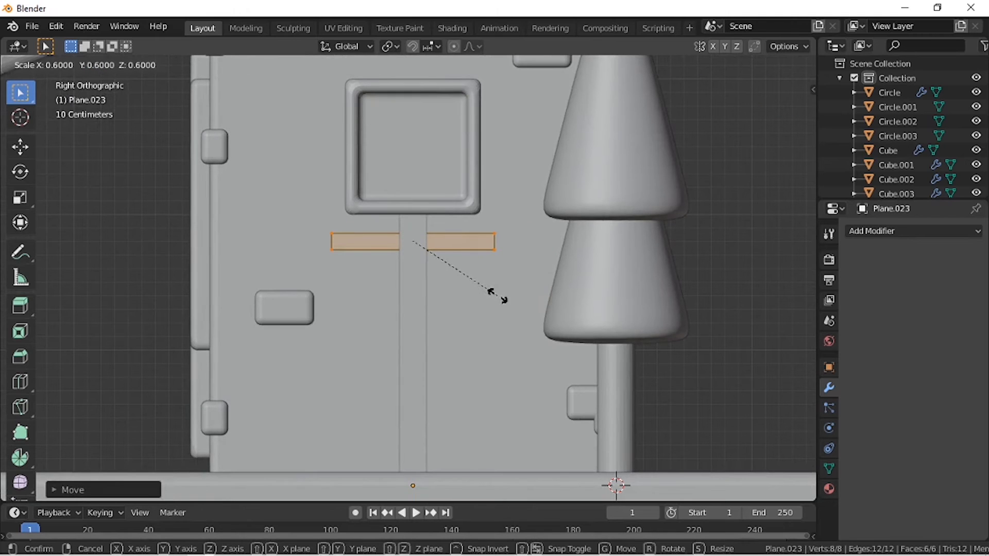
{"action": "left_click", "coordinate": [498, 294]}
Step: Duplicate the crossbar's mesh along X onto the post nearer the tower and return to Object Mode
{"action": "key", "text": "KP_1"}
{"action": "scroll", "coordinate": [337, 302], "scroll_direction": "down", "scroll_amount": 2}
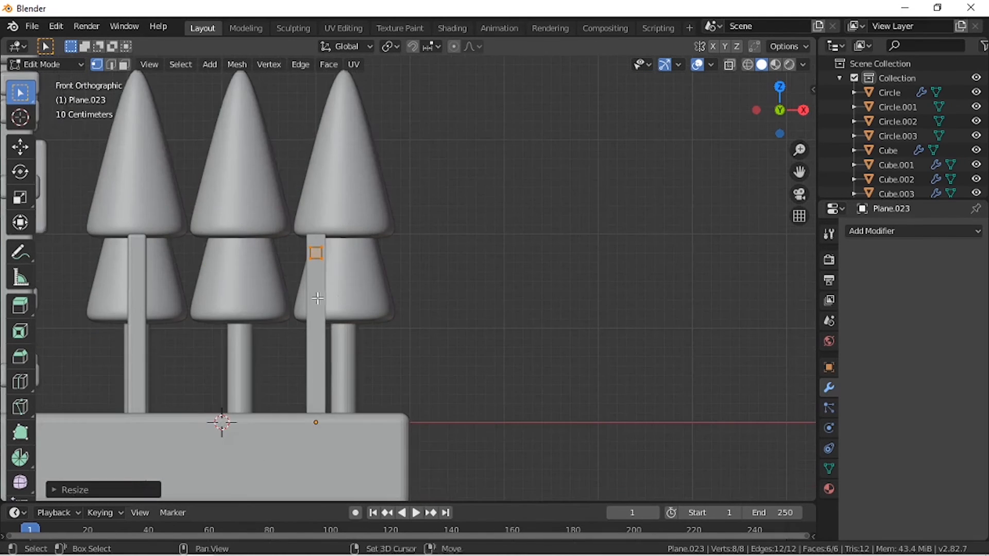
{"action": "middle_click_drag", "start_coordinate": [413, 316], "coordinate": [502, 315], "text": "shift"}
{"action": "key", "text": "shift+d"}
{"action": "key", "text": "x"}
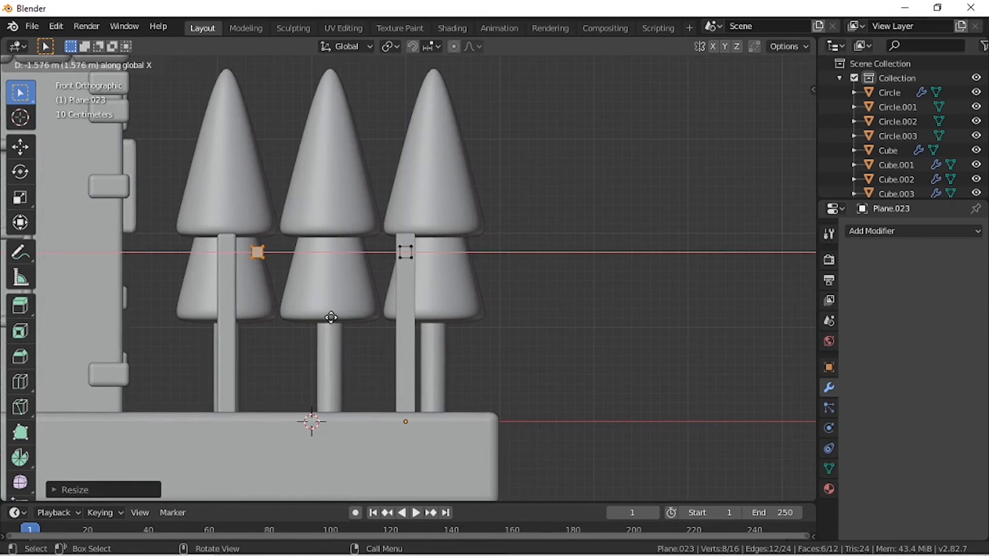
{"action": "left_click", "coordinate": [342, 311]}
{"action": "middle_click_drag", "start_coordinate": [342, 311], "coordinate": [426, 348]}
{"action": "key", "text": "Tab"}
{"action": "key", "text": "alt+a"}
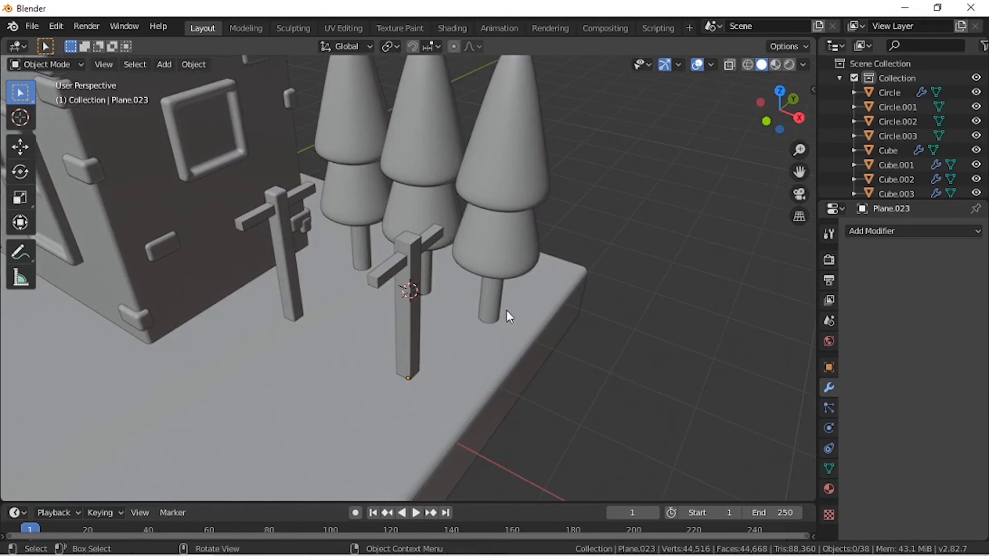
Step: Select the crossbars and snap the 3D cursor to their origin
{"action": "left_click", "coordinate": [409, 259]}
{"action": "left_click", "coordinate": [401, 264]}
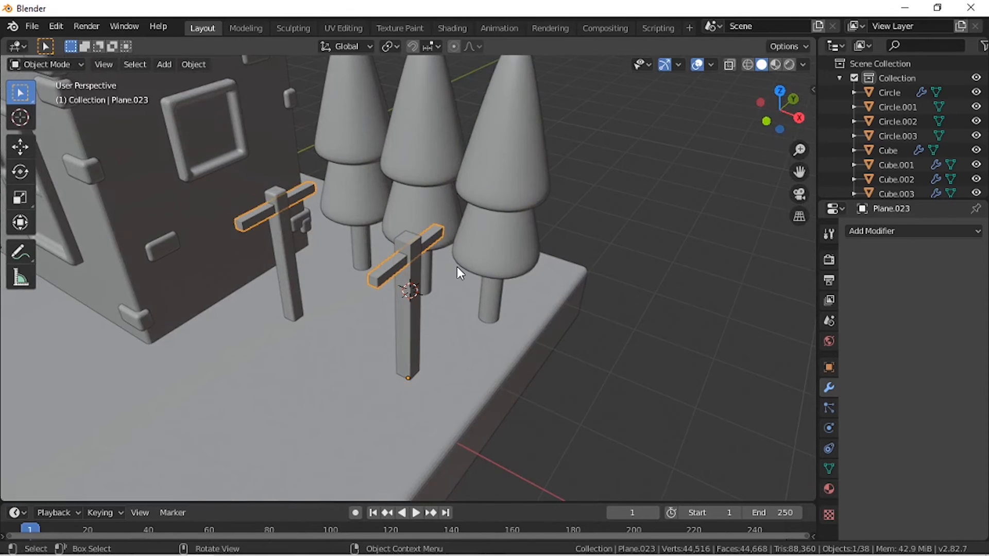
{"action": "key", "text": "shift+s"}
{"action": "left_click", "coordinate": [394, 320]}
{"action": "key", "text": "shift+s"}
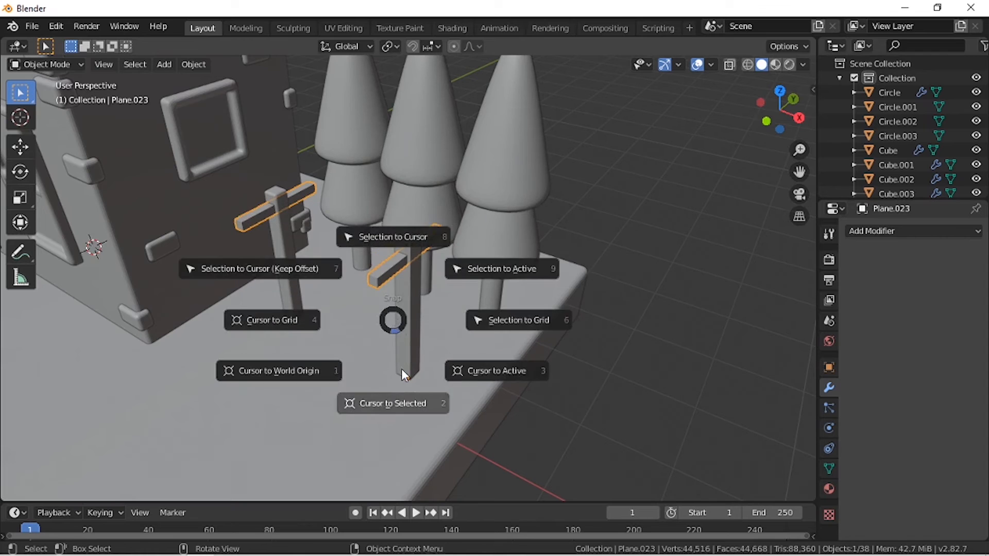
{"action": "left_click", "coordinate": [402, 372]}
{"action": "left_click", "coordinate": [870, 231]}
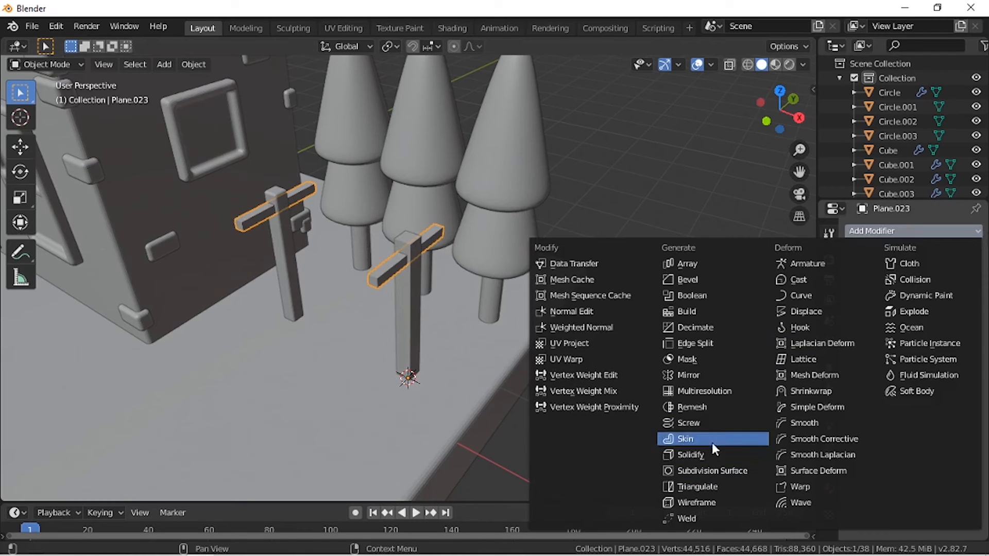
Step: Add a Path curve at the 3D cursor and move it 1.8 m up to crossbar height, spanning both posts
{"action": "key", "text": "shift+a"}
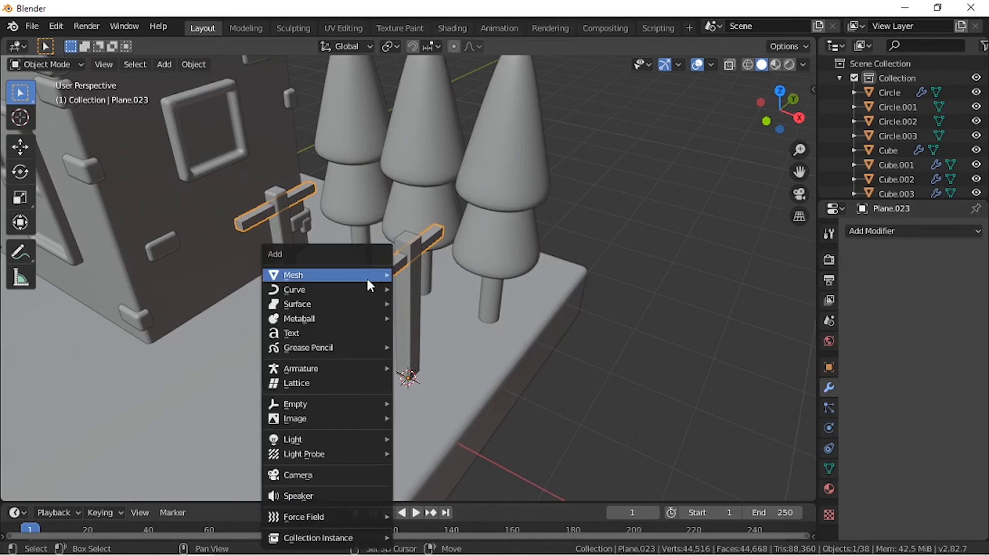
{"action": "mouse_move", "coordinate": [346, 290]}
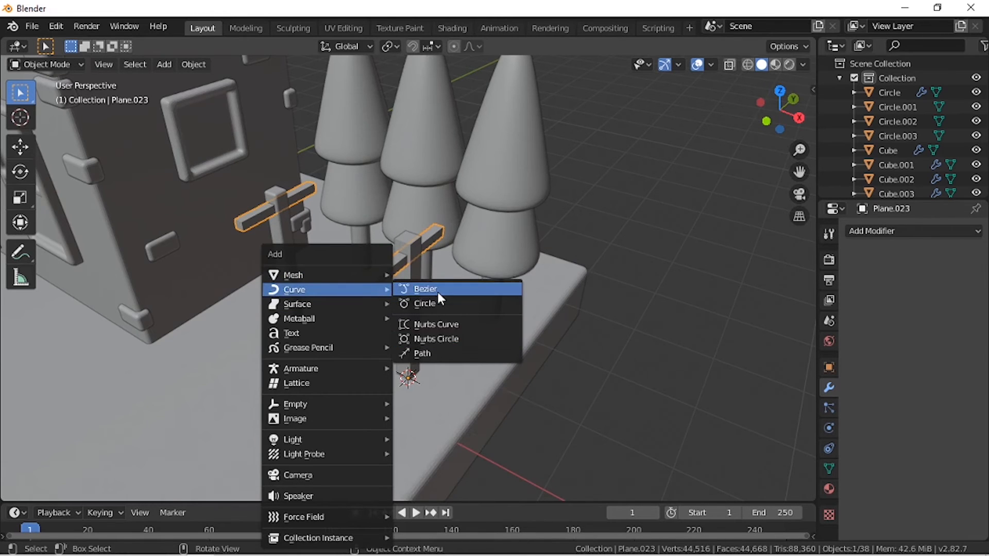
{"action": "left_click", "coordinate": [444, 353]}
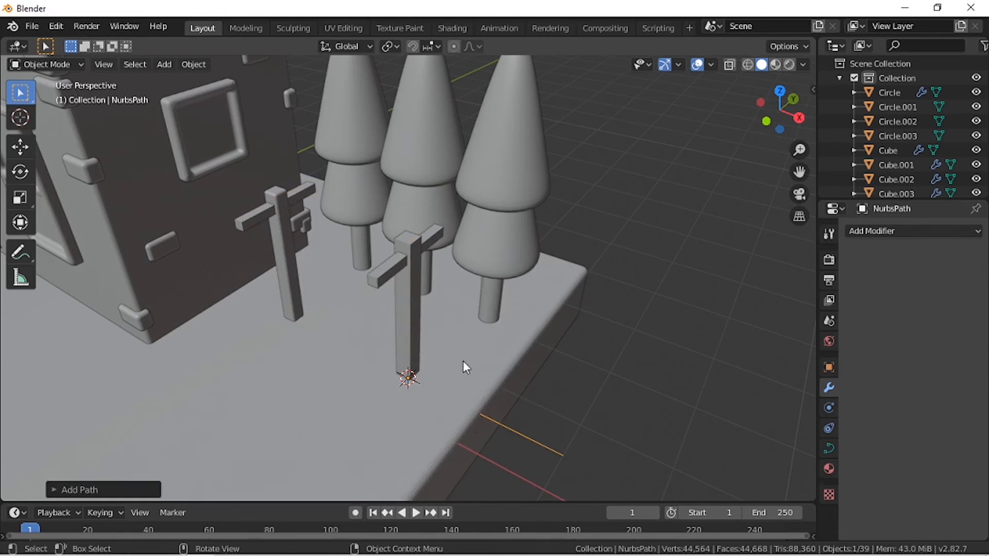
{"action": "key", "text": "KP_1"}
{"action": "key", "text": "g"}
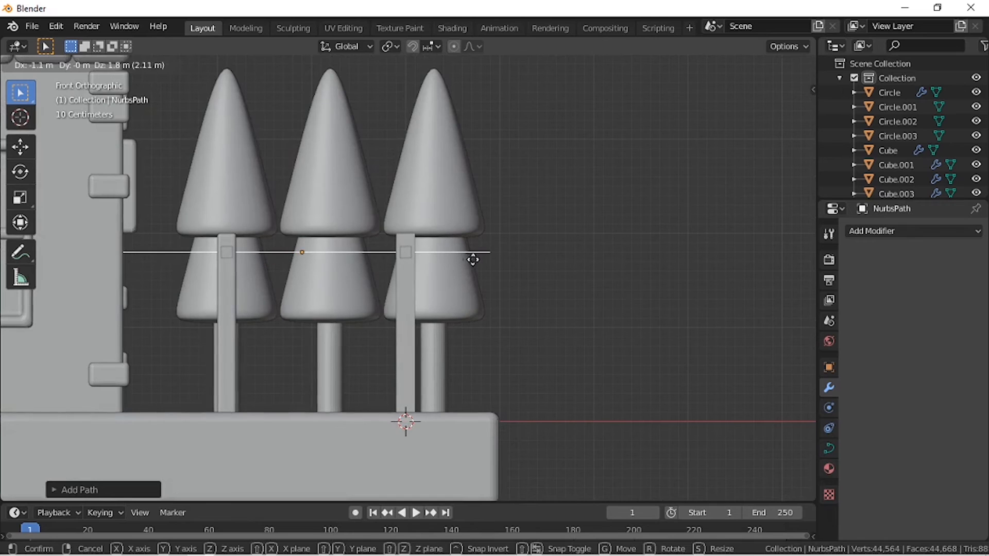
{"action": "left_click", "coordinate": [477, 256]}
Step: Lower the path's middle control point 0.6 m along Z so the curve sags between the posts
{"action": "key", "text": "Tab"}
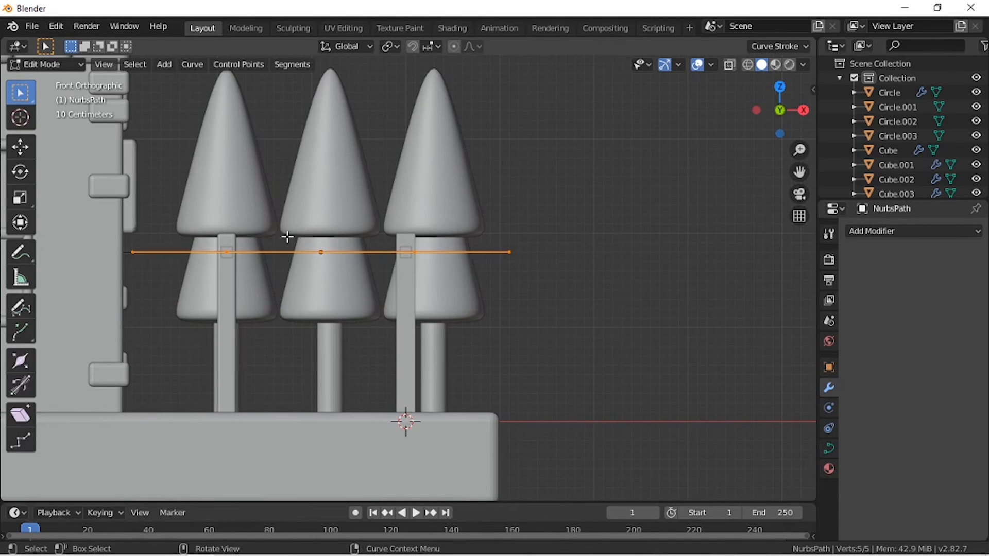
{"action": "scroll", "coordinate": [267, 213], "scroll_direction": "up", "scroll_amount": 1}
{"action": "left_click", "coordinate": [746, 69]}
{"action": "left_click_drag", "start_coordinate": [284, 229], "coordinate": [341, 285]}
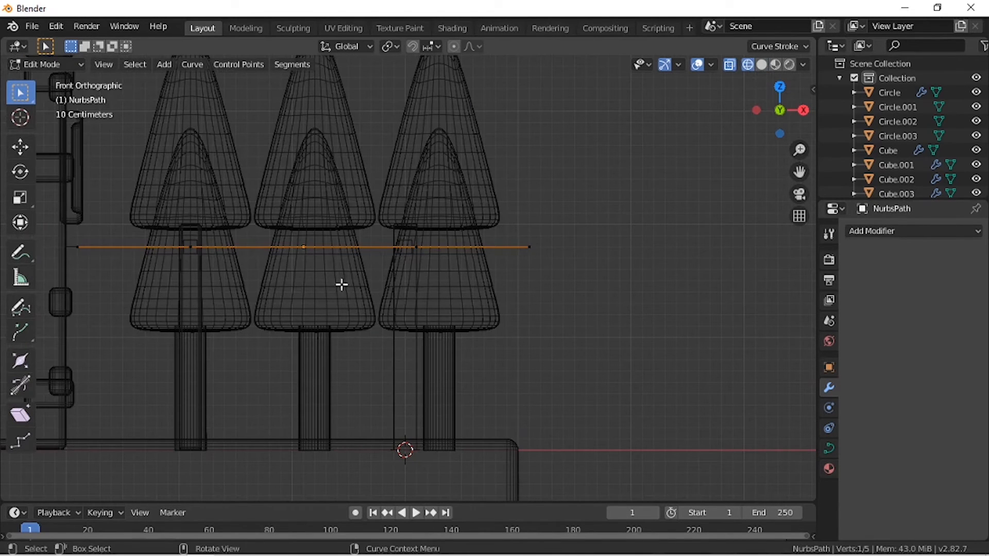
{"action": "key", "text": "g"}
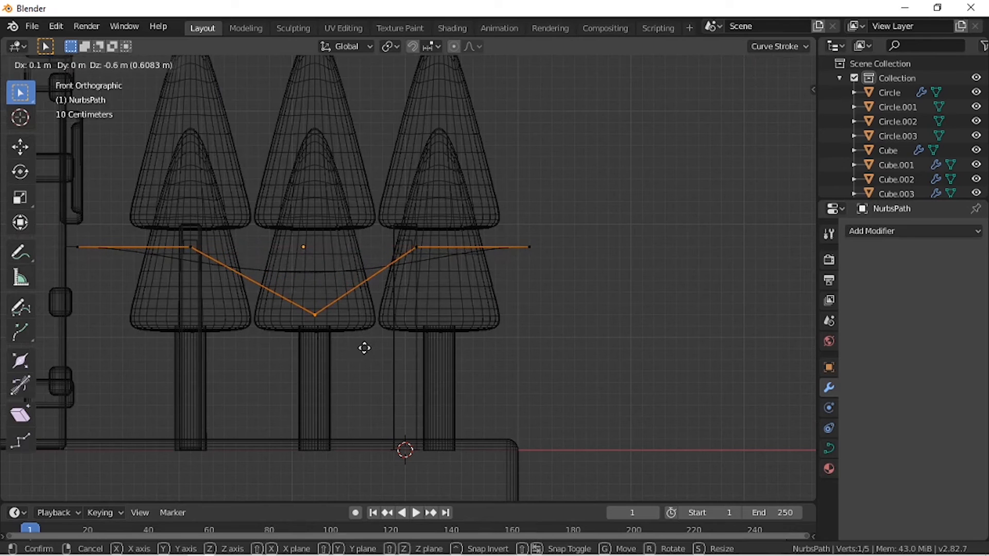
{"action": "key", "text": "z"}
{"action": "key", "text": "ctrl"}
{"action": "left_click", "coordinate": [359, 348], "text": "ctrl"}
Step: Delete the path's two outermost control points
{"action": "left_click_drag", "start_coordinate": [484, 218], "coordinate": [543, 274]}
{"action": "left_click_drag", "start_coordinate": [67, 213], "coordinate": [110, 284], "text": "shift"}
{"action": "key", "text": "x"}
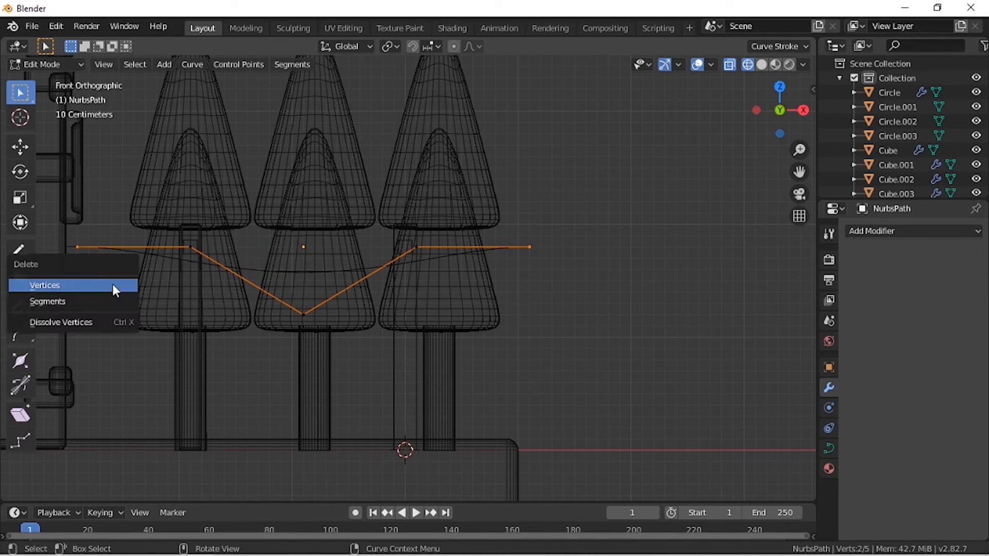
{"action": "left_click", "coordinate": [120, 286]}
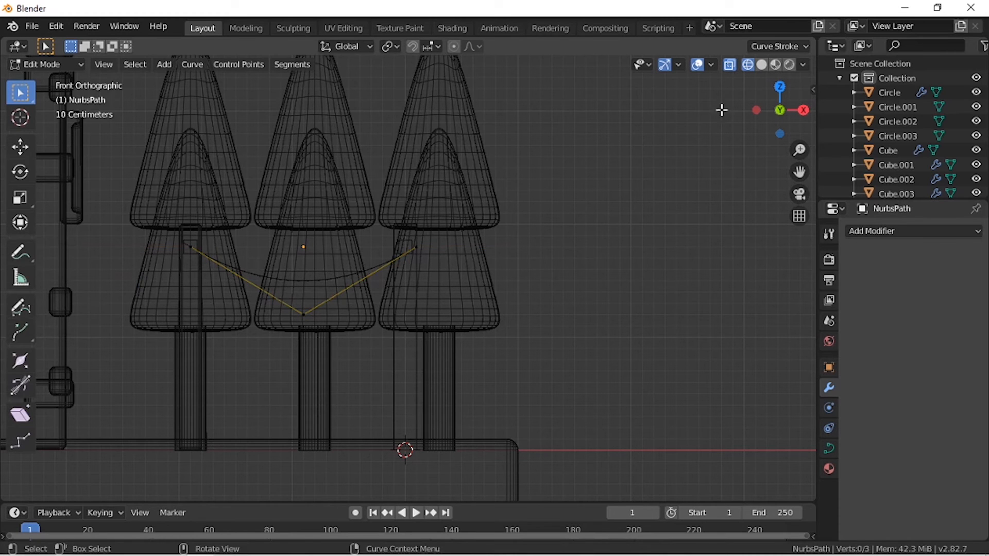
{"action": "scroll", "coordinate": [506, 274], "scroll_direction": "up", "scroll_amount": 2}
{"action": "scroll", "coordinate": [430, 319], "scroll_direction": "down", "scroll_amount": 2}
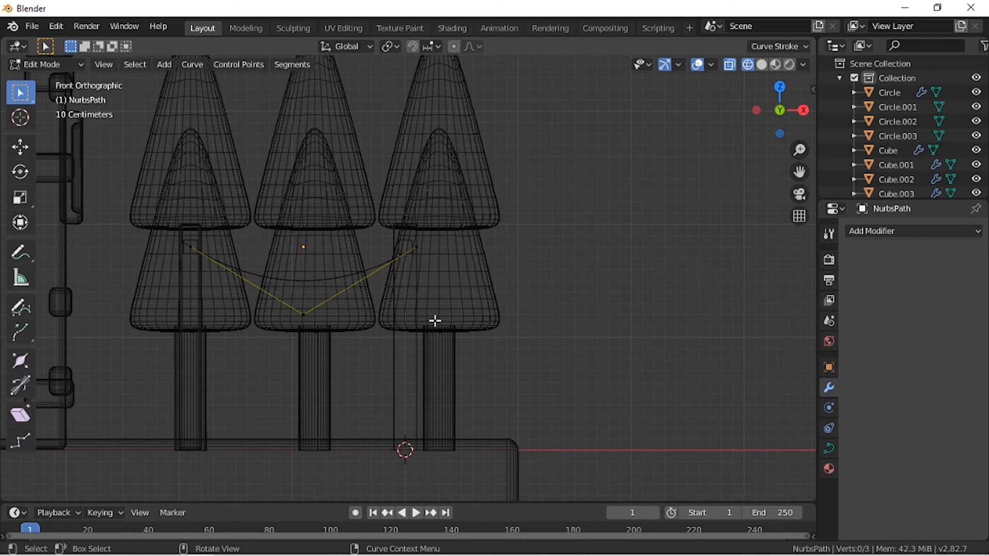
Step: Shift the mesh of the tower-side post and its crossbar along X toward the tower until the post's edge meets the curve's end
{"action": "key", "text": "KP_7"}
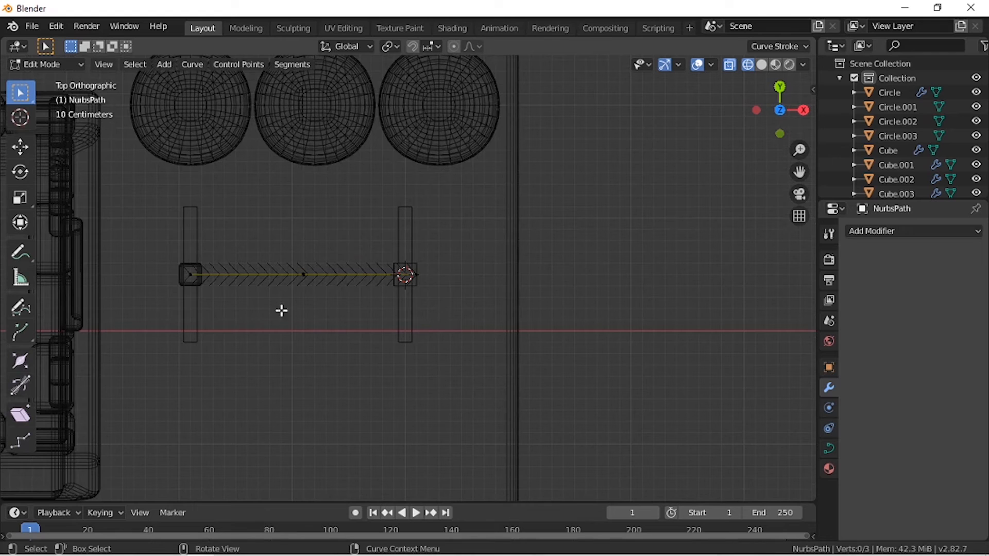
{"action": "key", "text": "Tab"}
{"action": "left_click", "coordinate": [762, 64]}
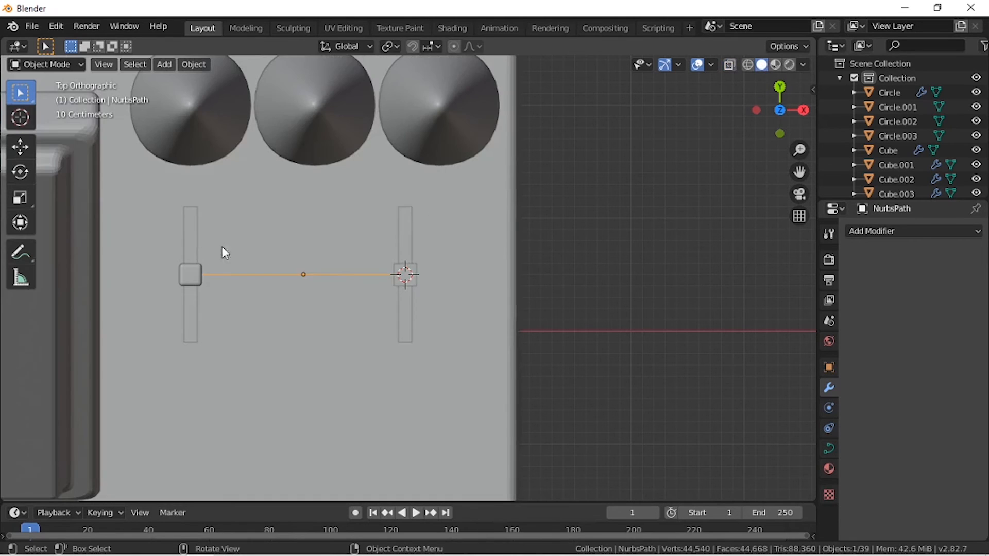
{"action": "left_click", "coordinate": [189, 269]}
{"action": "key", "text": "Tab"}
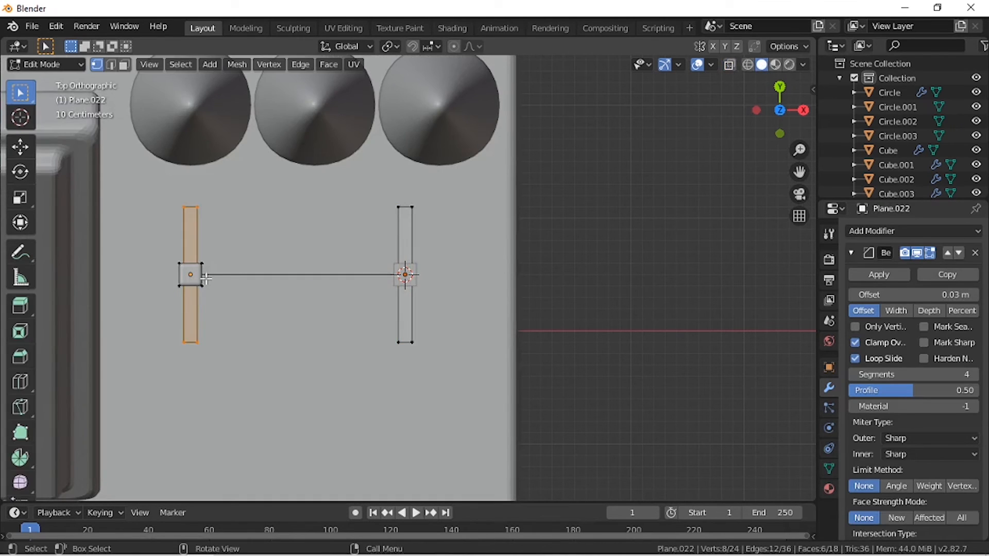
{"action": "left_click", "coordinate": [748, 65]}
{"action": "left_click_drag", "start_coordinate": [152, 176], "coordinate": [243, 426]}
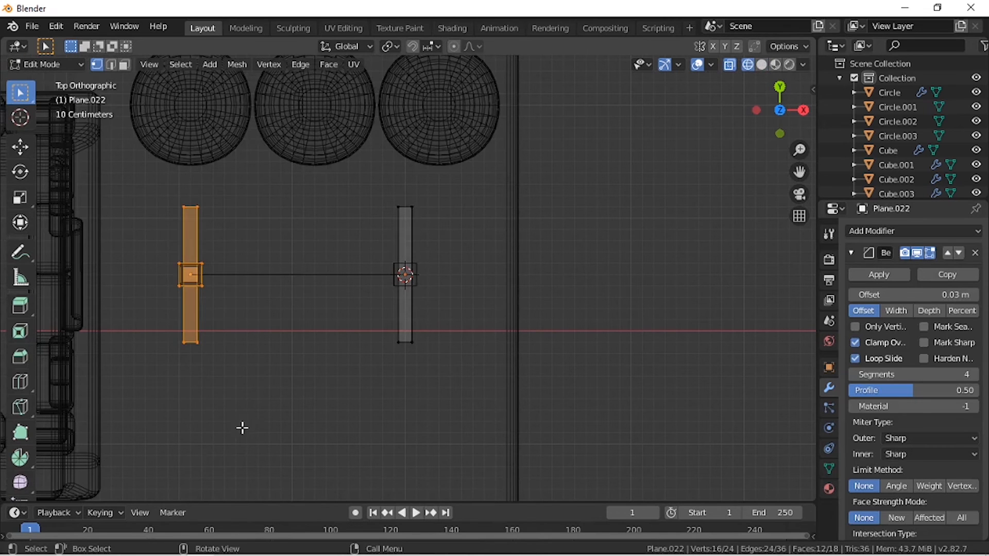
{"action": "key", "text": "g"}
{"action": "key", "text": "x"}
{"action": "left_click", "coordinate": [299, 308]}
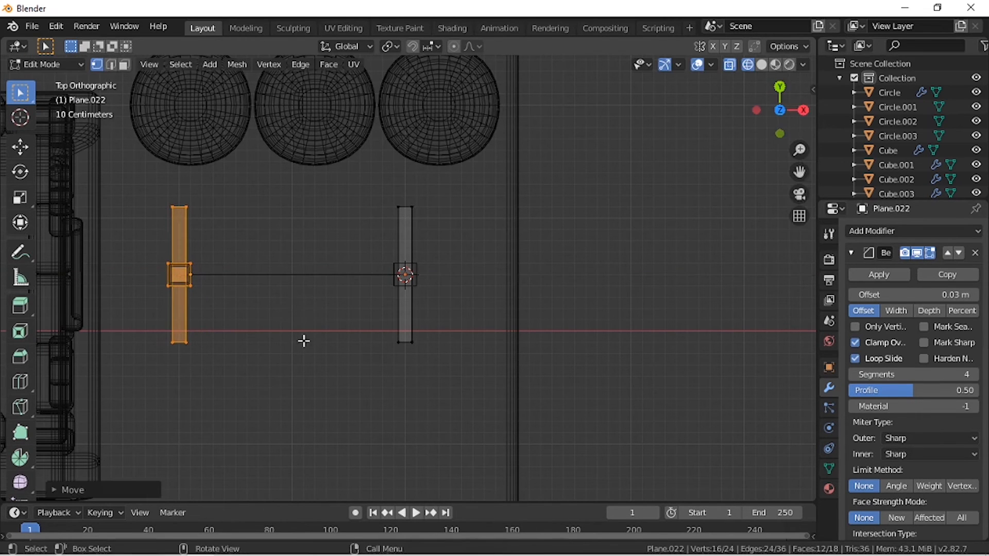
{"action": "key", "text": "KP_1"}
{"action": "key", "text": "Tab"}
{"action": "key", "text": "shift+z"}
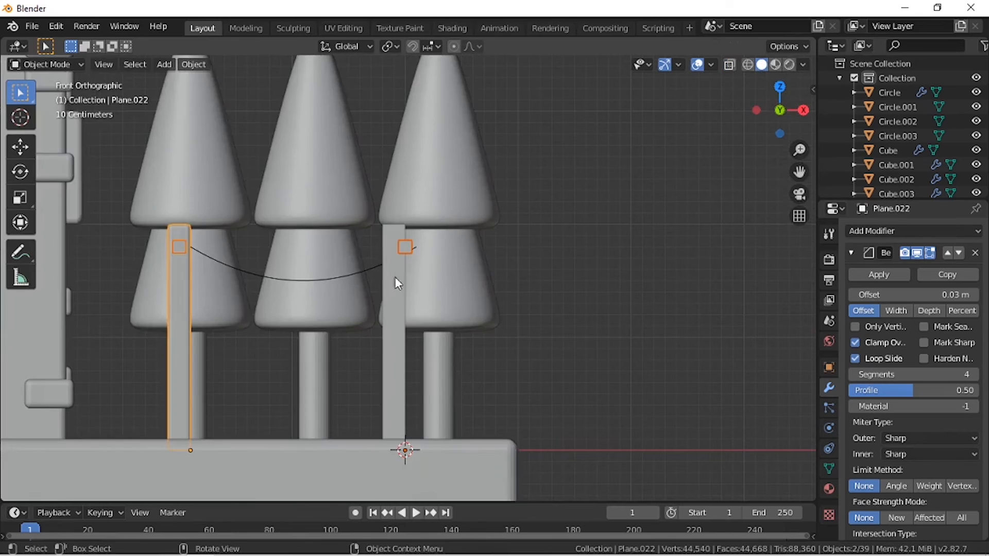
Step: Give the sagging curve a round thickness by setting its bevel depth to 0.03 m
{"action": "scroll", "coordinate": [361, 273], "scroll_direction": "up", "scroll_amount": 3}
{"action": "left_click", "coordinate": [313, 275]}
{"action": "left_click", "coordinate": [829, 448]}
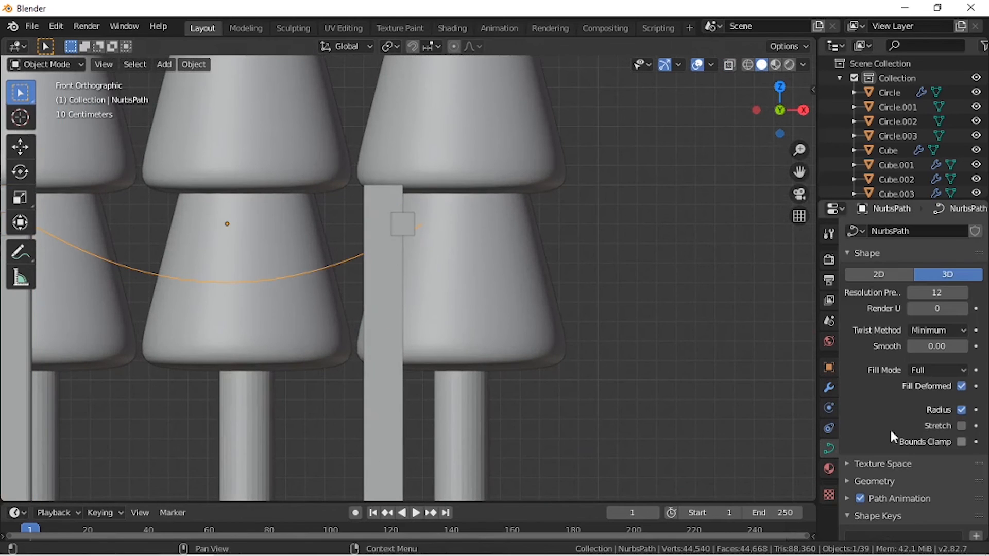
{"action": "scroll", "coordinate": [936, 376], "scroll_direction": "down", "scroll_amount": 1}
{"action": "left_click", "coordinate": [853, 446]}
{"action": "scroll", "coordinate": [925, 440], "scroll_direction": "down", "scroll_amount": 4}
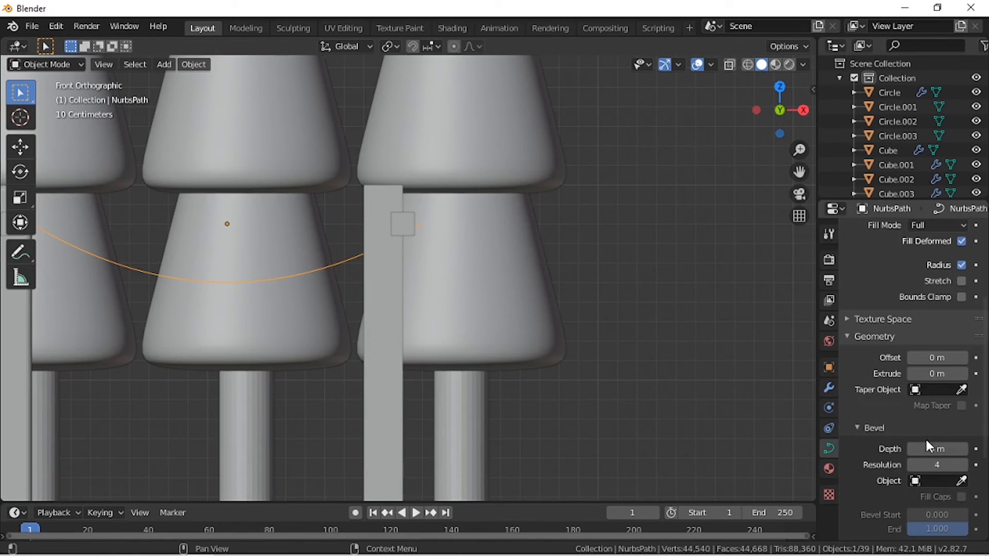
{"action": "left_click_drag", "start_coordinate": [960, 452], "coordinate": [965, 458]}
{"action": "left_click", "coordinate": [963, 452]}
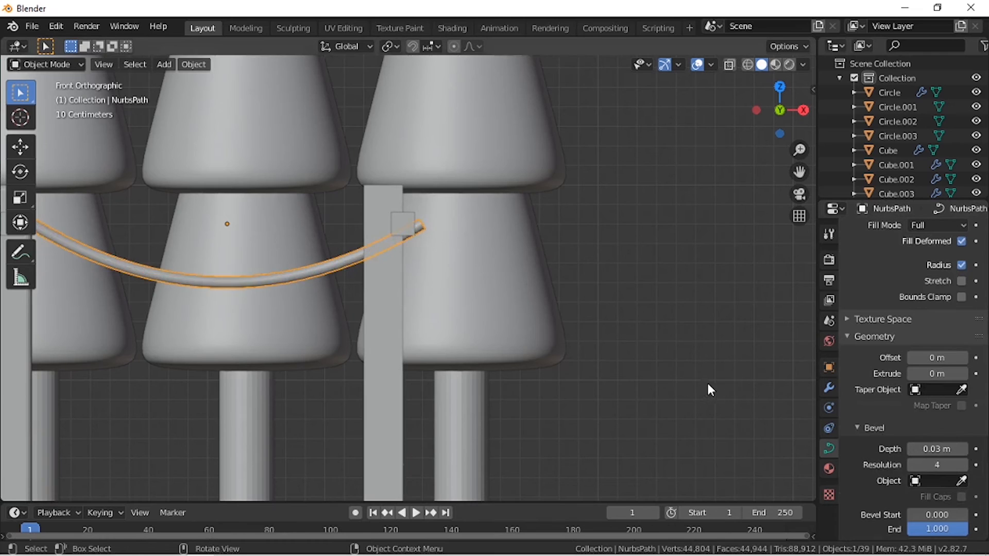
Step: Move the sagging rope along X toward the tower until its ends sit inside the two crossbars
{"action": "scroll", "coordinate": [644, 356], "scroll_direction": "down", "scroll_amount": 2}
{"action": "left_click", "coordinate": [574, 326]}
{"action": "left_click", "coordinate": [358, 267]}
{"action": "key", "text": "g"}
{"action": "key", "text": "z"}
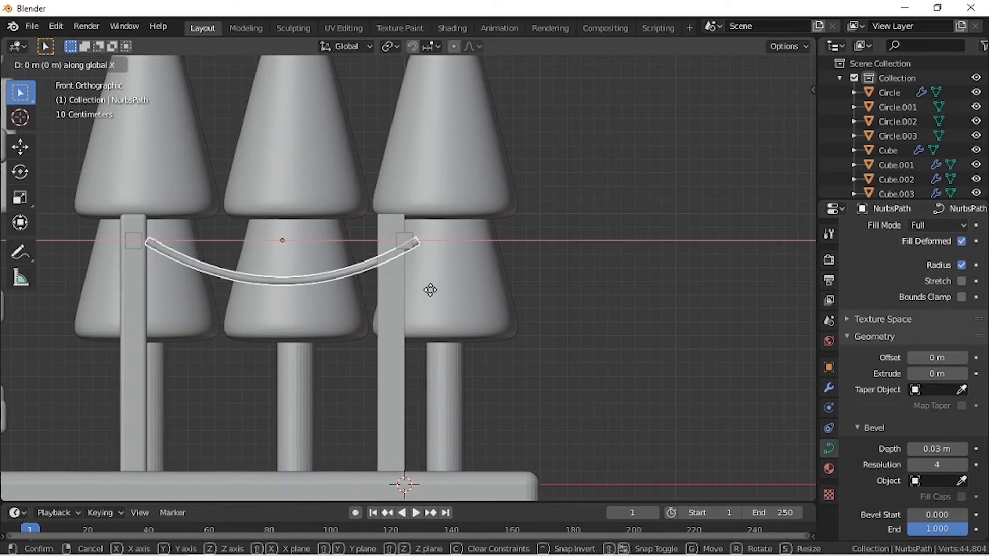
{"action": "left_click", "coordinate": [416, 291]}
Step: Move the rope along Y, away from the trees, so it sits near the front ends of the crossbars
{"action": "key", "text": "KP_7"}
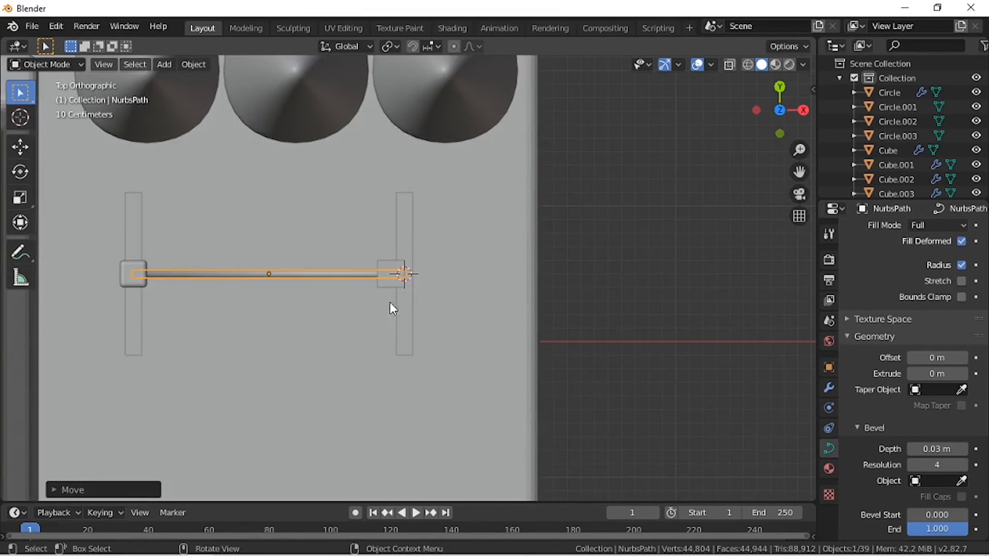
{"action": "key", "text": "g"}
{"action": "left_click", "coordinate": [331, 354]}
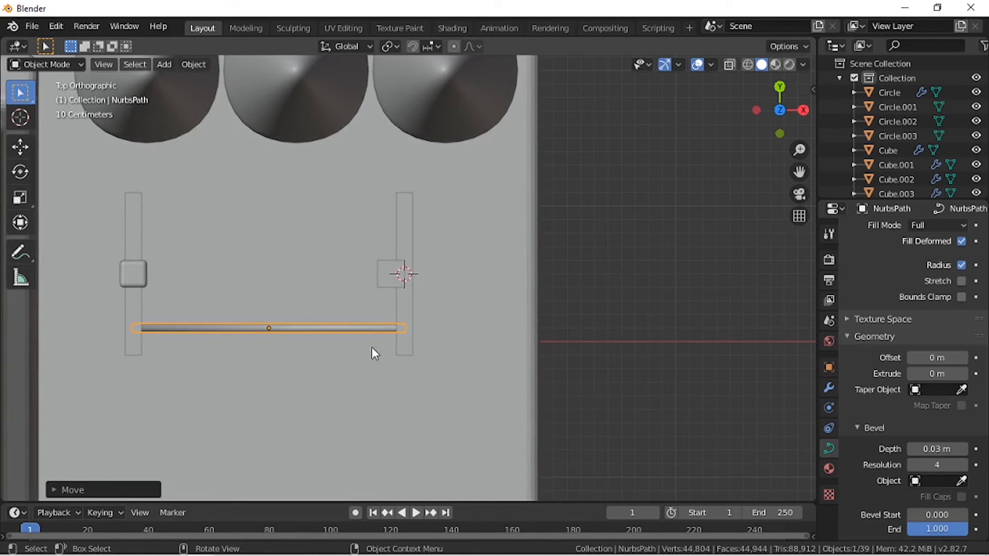
Step: Add an Array modifier with a count of 2 to the rope and set its relative offset to X 0, Y 3
{"action": "left_click", "coordinate": [829, 388]}
{"action": "left_click", "coordinate": [875, 232]}
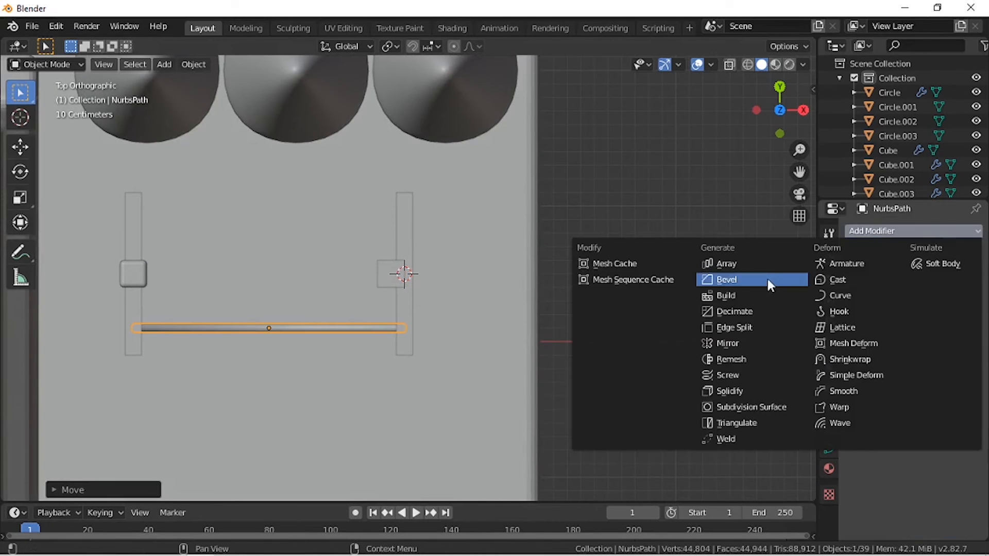
{"action": "left_click", "coordinate": [768, 265]}
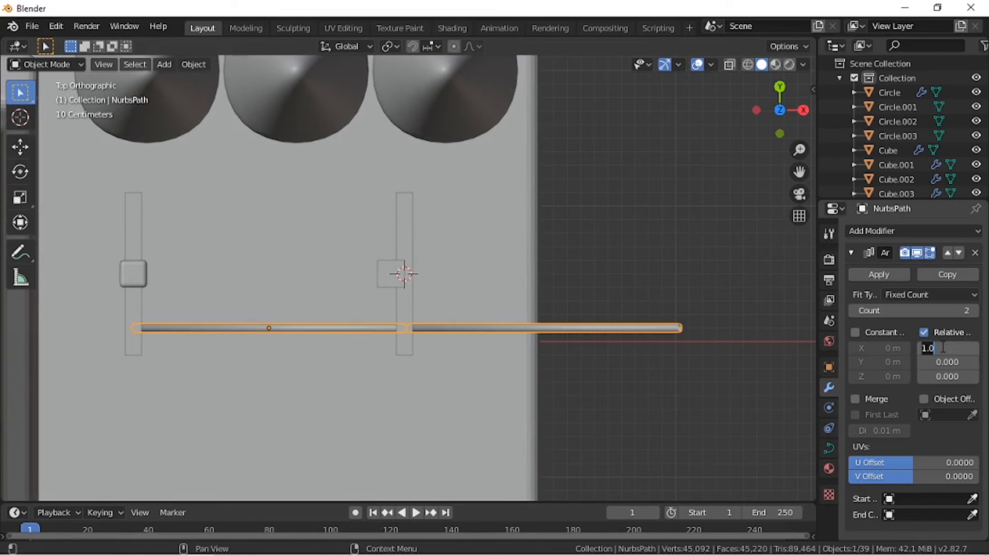
{"action": "type", "text": "0"}
{"action": "key", "text": "Return"}
{"action": "left_click_drag", "start_coordinate": [938, 362], "coordinate": [976, 362]}
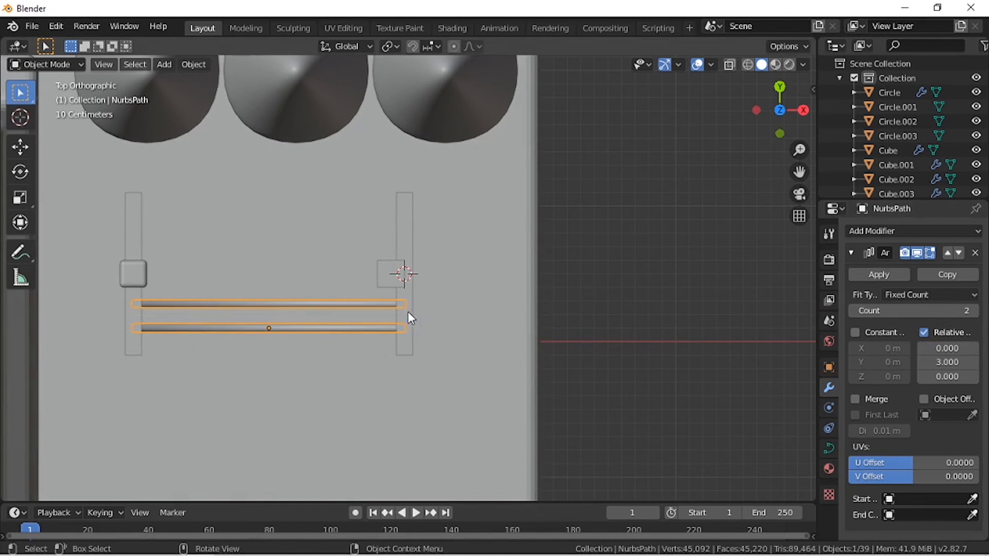
Step: Duplicate the arrayed rope pair and move the copy along Y to the tree-side half of the crossbars
{"action": "key", "text": "shift+d"}
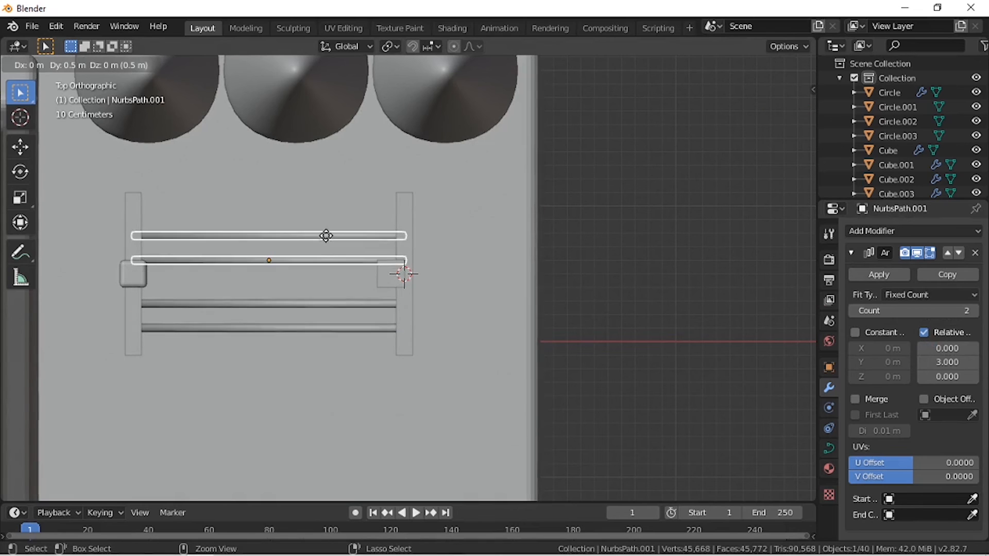
{"action": "left_click", "coordinate": [326, 228]}
{"action": "left_click", "coordinate": [576, 266]}
{"action": "middle_click_drag", "start_coordinate": [577, 265], "coordinate": [477, 299]}
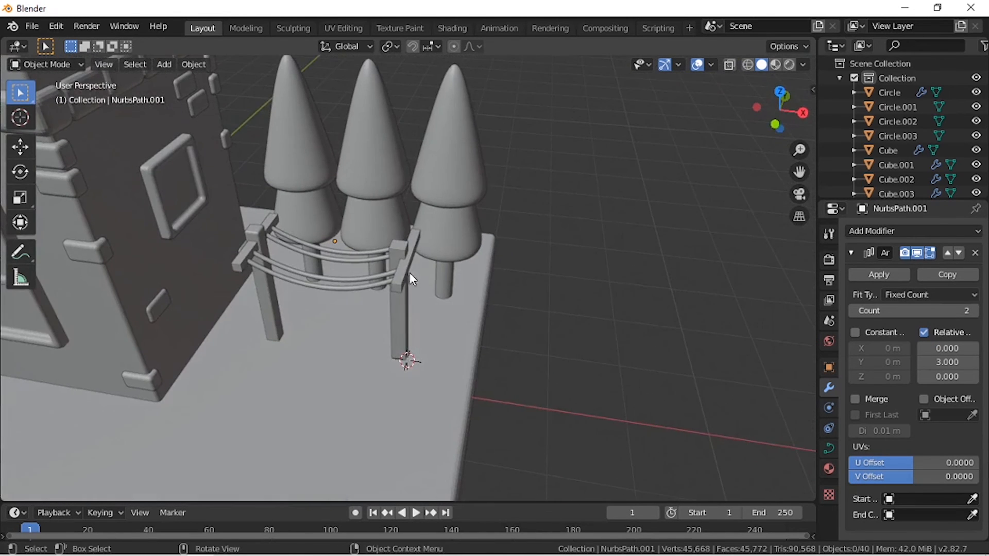
Step: Shift the outer post's mesh along X away from the tower so the post is centred on its crossbar
{"action": "left_click", "coordinate": [409, 273]}
{"action": "key", "text": "KP_1"}
{"action": "left_click", "coordinate": [394, 302]}
{"action": "key", "text": "Tab"}
{"action": "scroll", "coordinate": [459, 341], "scroll_direction": "up", "scroll_amount": 2}
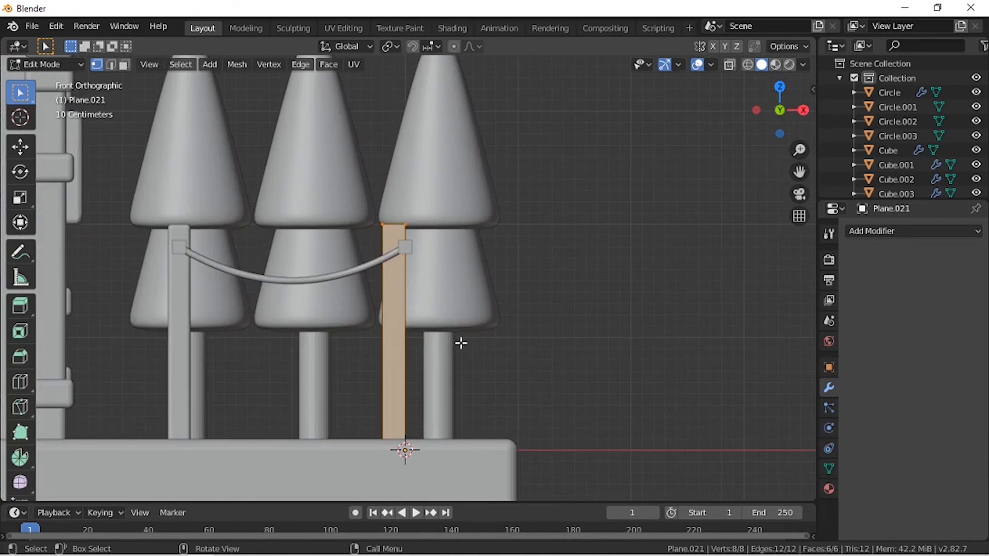
{"action": "left_click", "coordinate": [748, 64]}
{"action": "left_click_drag", "start_coordinate": [349, 198], "coordinate": [437, 420]}
{"action": "scroll", "coordinate": [436, 418], "scroll_direction": "up", "scroll_amount": 2}
{"action": "key", "text": "g"}
{"action": "key", "text": "z"}
{"action": "key", "text": "x"}
{"action": "left_click", "coordinate": [433, 389]}
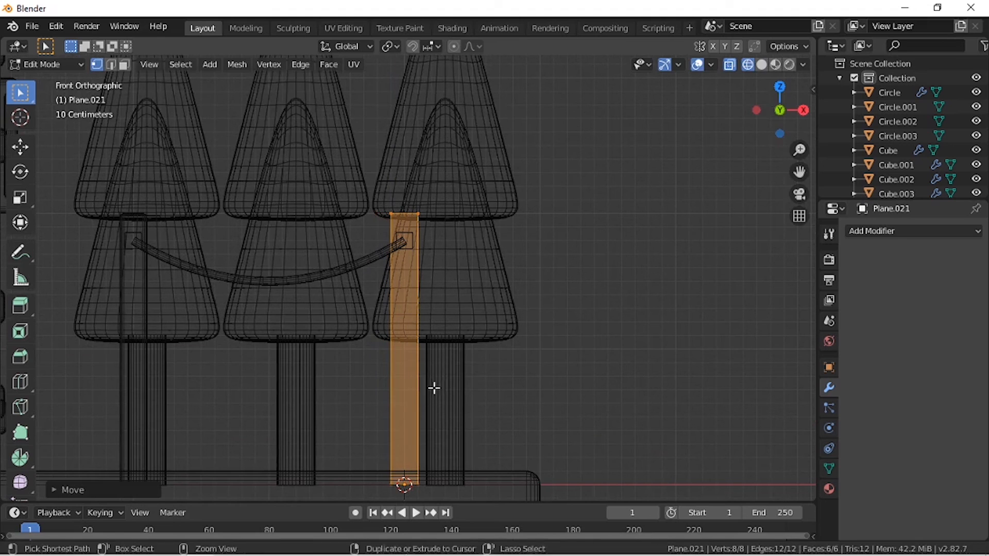
{"action": "left_click", "coordinate": [762, 64]}
{"action": "key", "text": "Tab"}
{"action": "middle_click_drag", "start_coordinate": [645, 283], "coordinate": [549, 351]}
{"action": "left_click", "coordinate": [391, 265]}
{"action": "left_click", "coordinate": [922, 231]}
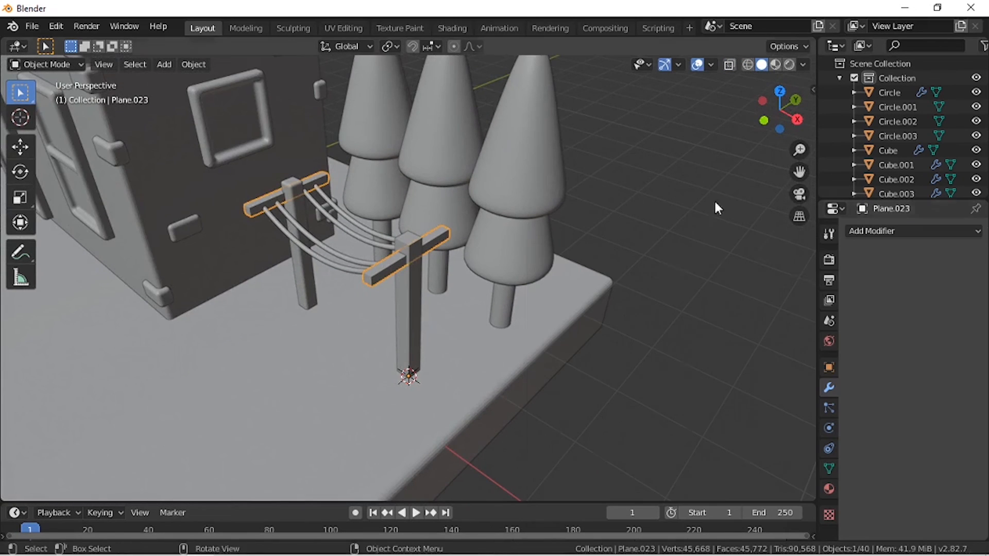
{"action": "left_click", "coordinate": [714, 199]}
{"action": "left_click", "coordinate": [397, 270]}
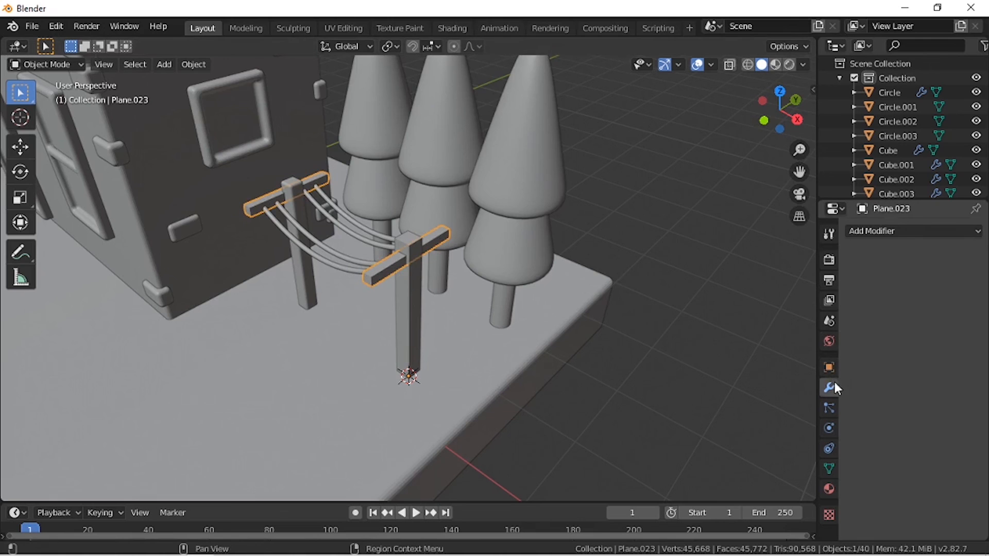
{"action": "left_click", "coordinate": [402, 309]}
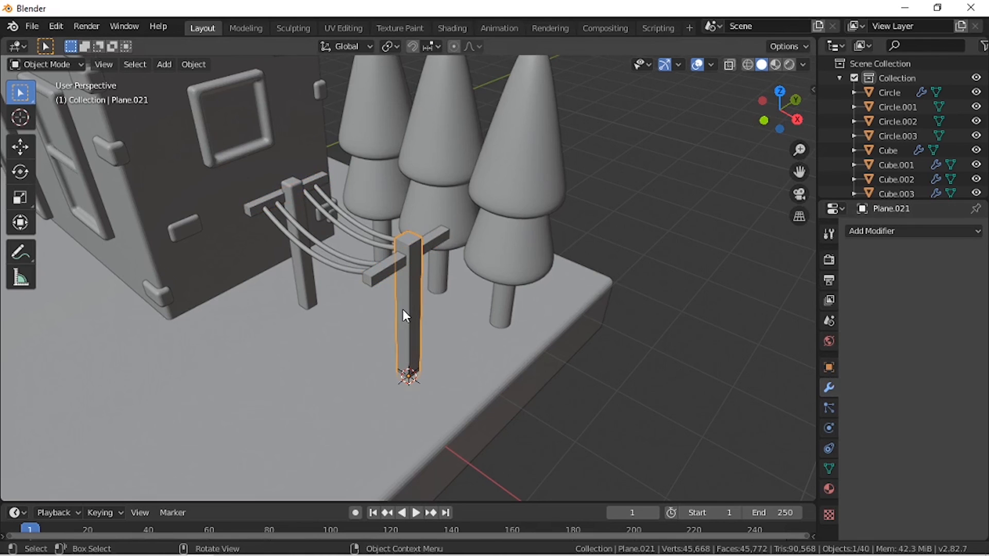
Step: Round the crossbars with a Bevel modifier using 5 segments and a 0.03 m offset
{"action": "left_click", "coordinate": [380, 272]}
{"action": "left_click", "coordinate": [897, 231]}
{"action": "left_click", "coordinate": [690, 281]}
{"action": "left_click", "coordinate": [975, 374]}
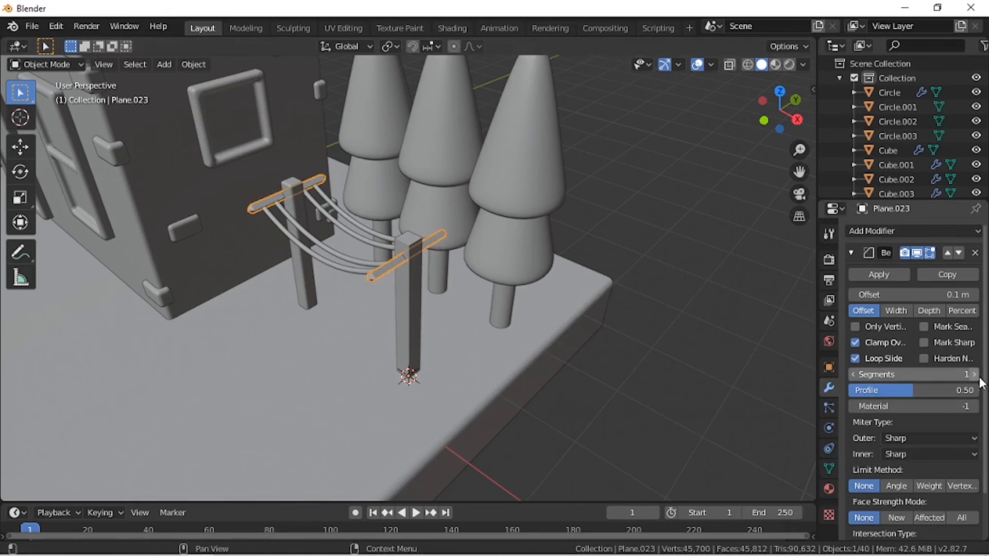
{"action": "left_click", "coordinate": [975, 375]}
{"action": "left_click", "coordinate": [975, 375]}
{"action": "left_click", "coordinate": [975, 375]}
{"action": "left_click", "coordinate": [855, 295]}
{"action": "left_click", "coordinate": [855, 294]}
{"action": "left_click", "coordinate": [856, 294]}
{"action": "left_click", "coordinate": [855, 295]}
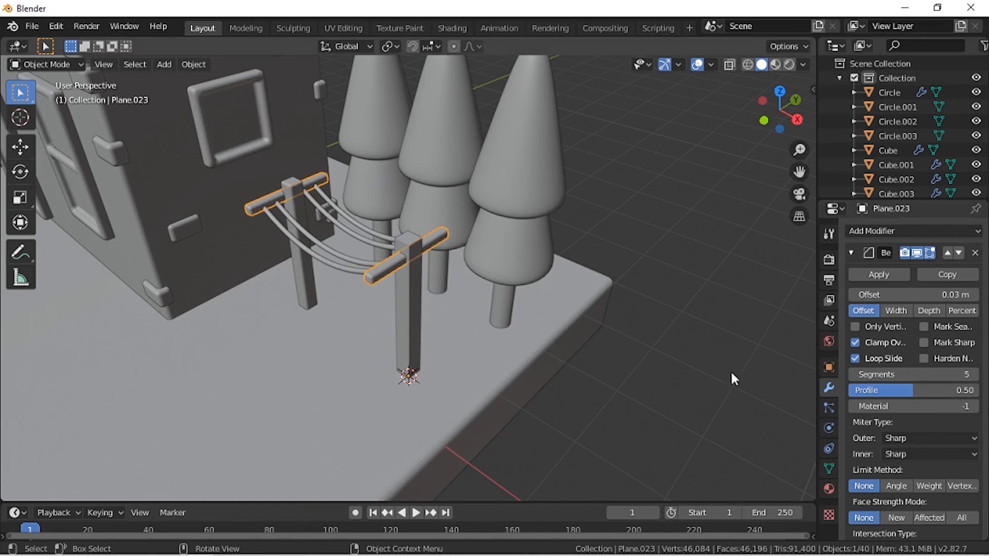
{"action": "left_click", "coordinate": [735, 376]}
Step: Add a Bevel modifier to the outer clothesline post with 5 segments and a 0.03 m offset
{"action": "left_click", "coordinate": [408, 320]}
{"action": "left_click", "coordinate": [857, 231]}
{"action": "left_click", "coordinate": [687, 279]}
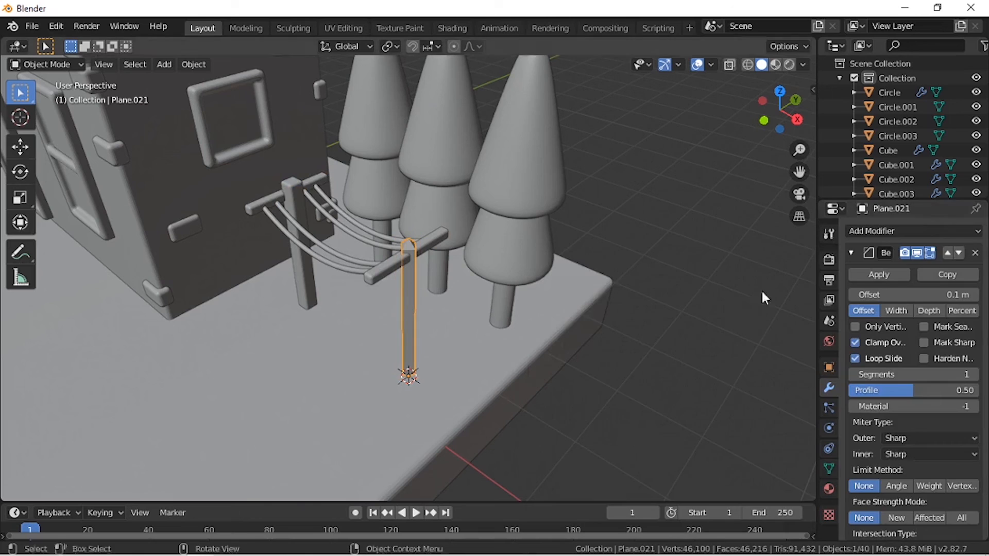
{"action": "left_click", "coordinate": [975, 374]}
{"action": "left_click", "coordinate": [975, 374]}
{"action": "left_click", "coordinate": [975, 374]}
{"action": "left_click", "coordinate": [975, 374]}
{"action": "left_click", "coordinate": [855, 295]}
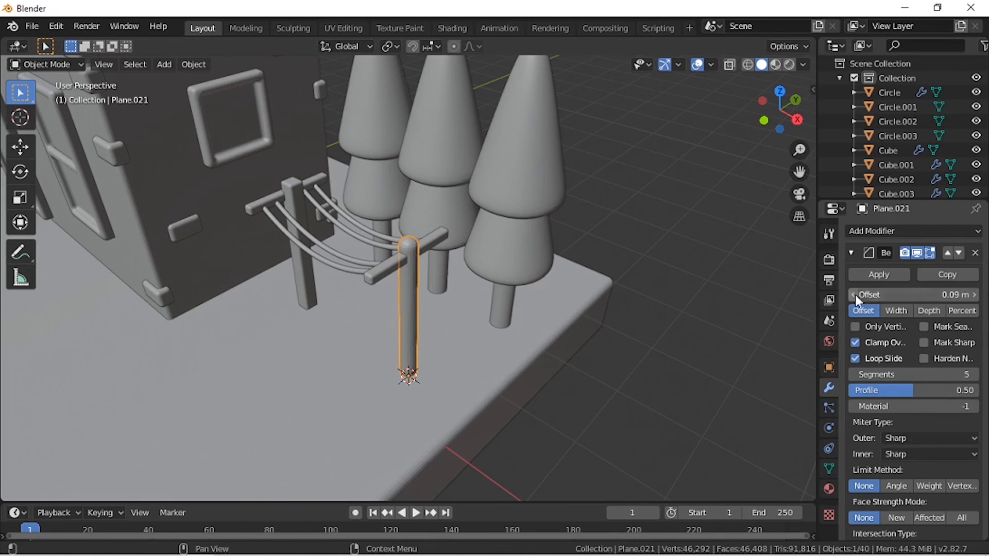
{"action": "left_click", "coordinate": [855, 295]}
{"action": "left_click", "coordinate": [855, 295]}
{"action": "left_click", "coordinate": [855, 294]}
{"action": "left_click", "coordinate": [855, 295]}
{"action": "left_click", "coordinate": [856, 294]}
{"action": "left_click", "coordinate": [855, 295]}
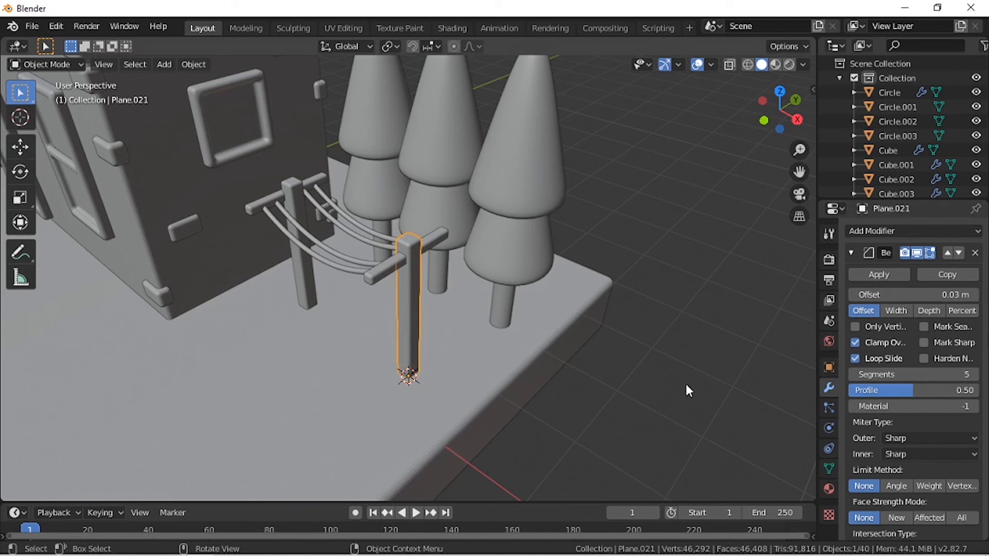
{"action": "scroll", "coordinate": [528, 397], "scroll_direction": "down", "scroll_amount": 3}
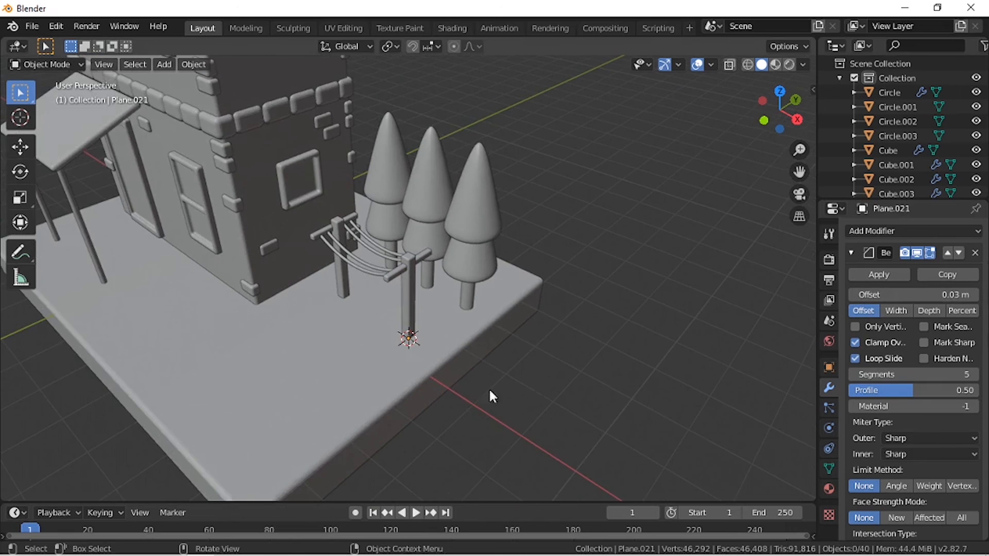
{"action": "scroll", "coordinate": [470, 391], "scroll_direction": "up", "scroll_amount": 1}
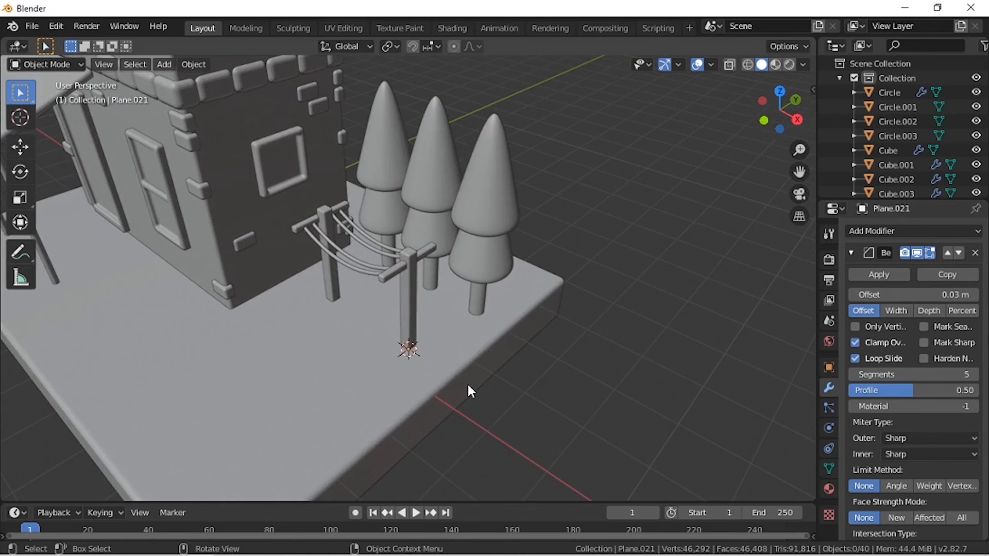
{"action": "scroll", "coordinate": [470, 370], "scroll_direction": "down", "scroll_amount": 4}
{"action": "middle_click_drag", "start_coordinate": [366, 258], "coordinate": [430, 371], "text": "shift"}
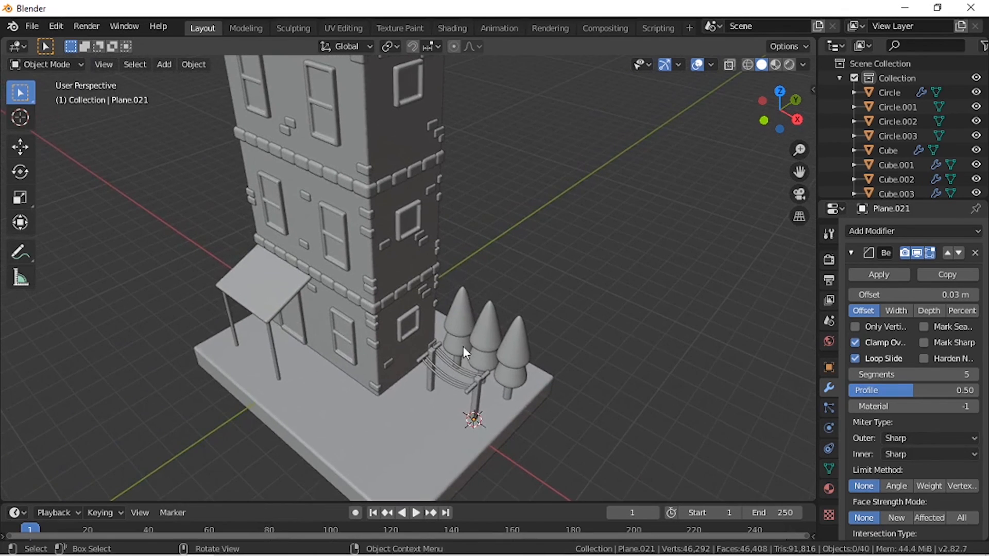
{"action": "scroll", "coordinate": [463, 346], "scroll_direction": "down", "scroll_amount": 2}
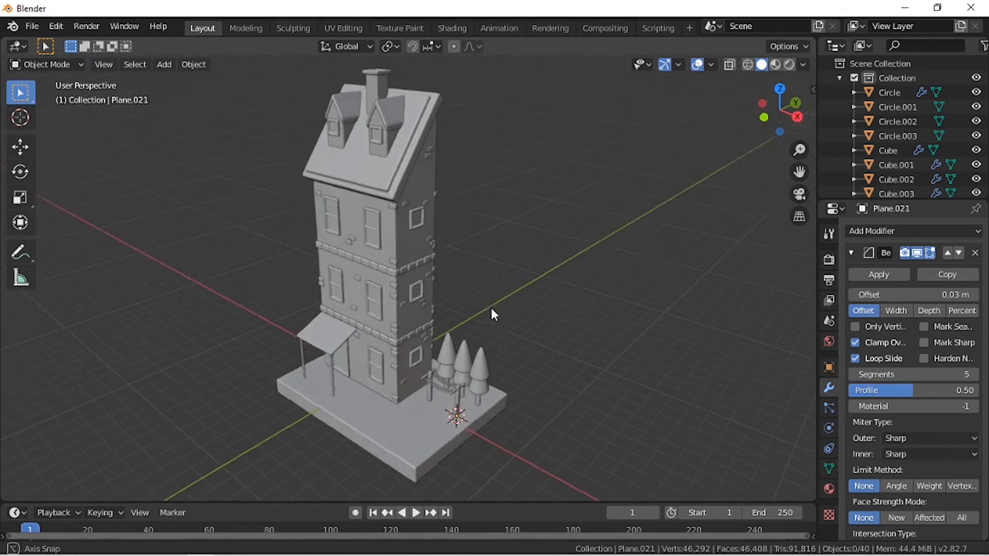